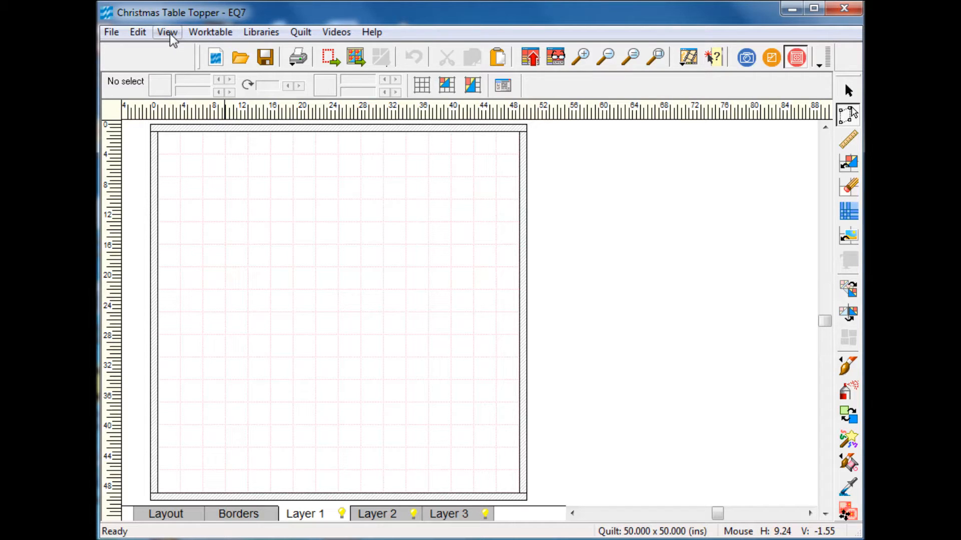
# Open the second coloring of the Swamp Angel block from the Project Sketchbook for editing and show its colored version
pyautogui.click(168, 33)
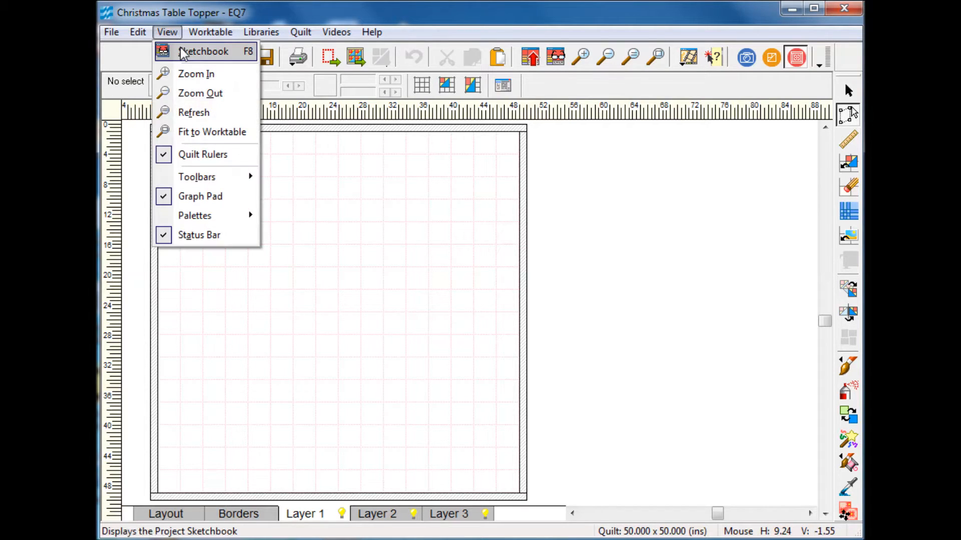
pyautogui.click(195, 52)
pyautogui.click(303, 265)
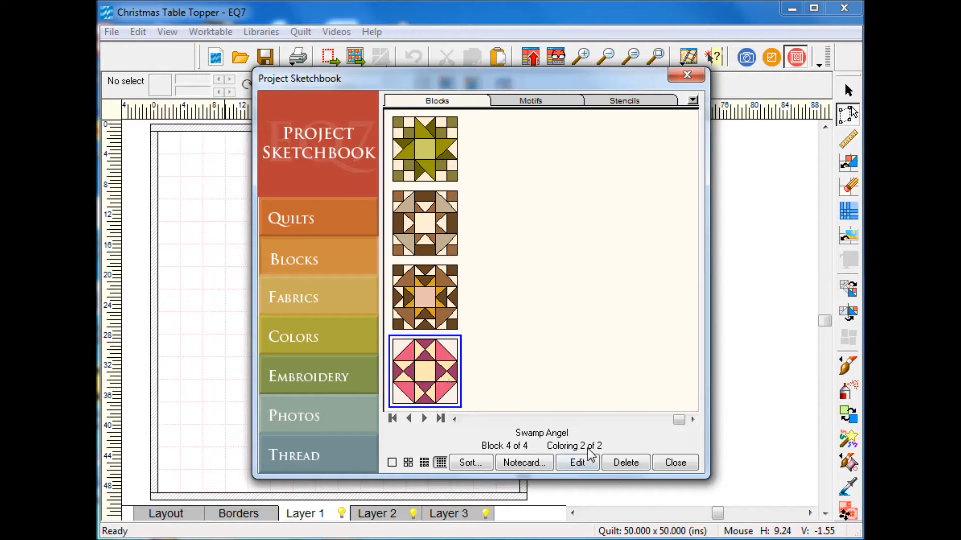
pyautogui.click(581, 465)
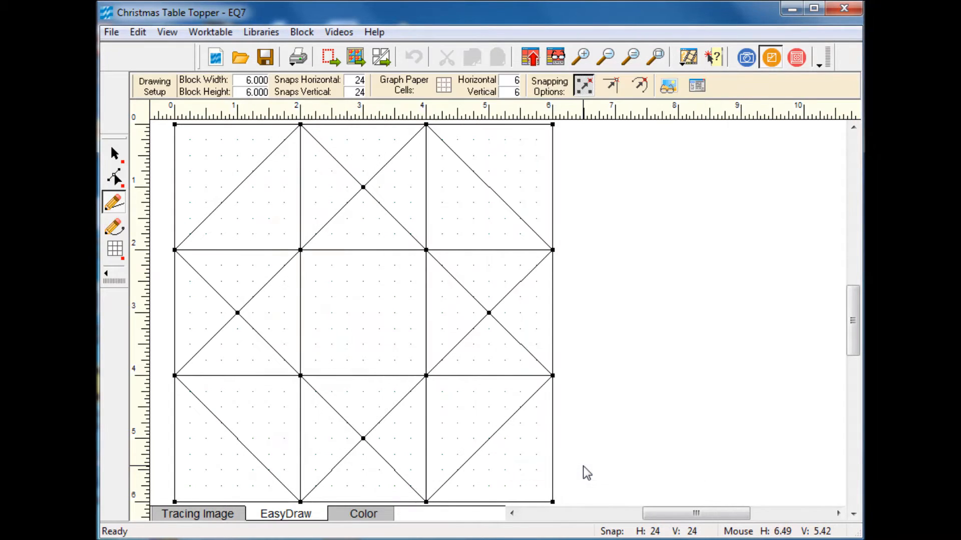
pyautogui.click(364, 515)
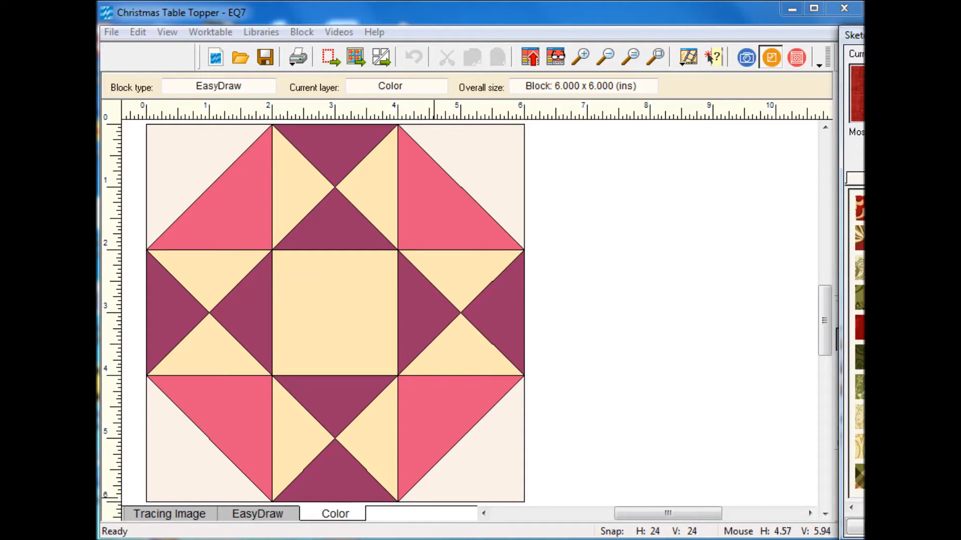
# Export the entire colored Swamp Angel block as an image file
pyautogui.click(327, 62)
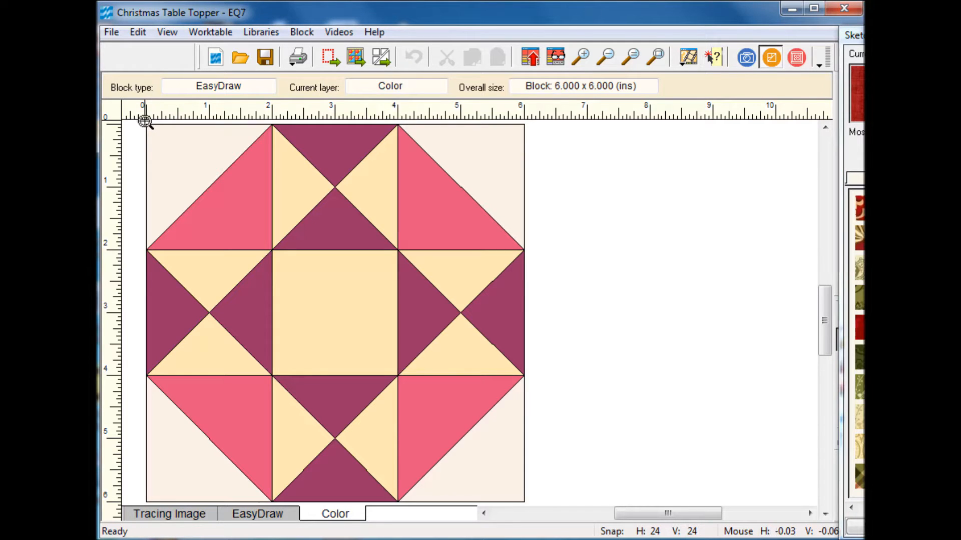
pyautogui.moveTo(143, 123); pyautogui.dragTo(526, 506)
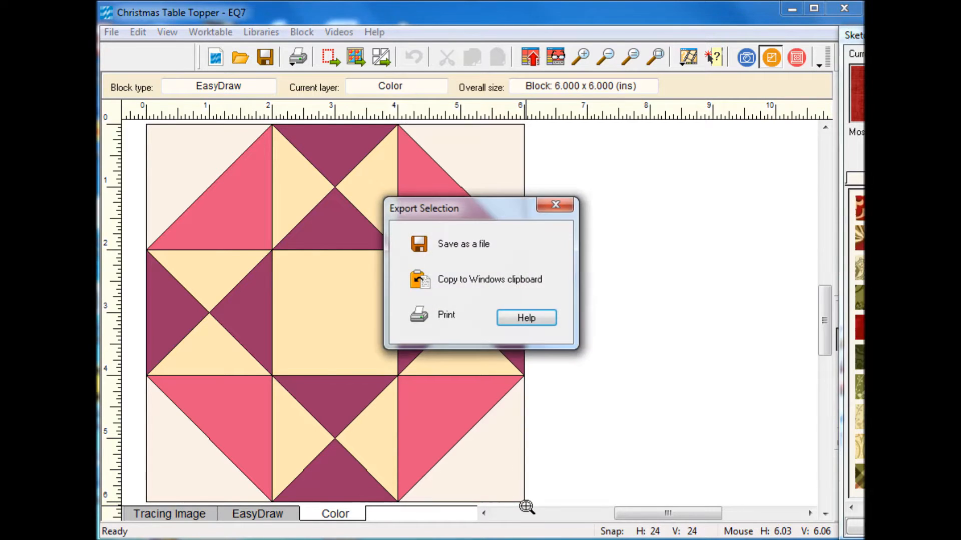
pyautogui.click(420, 245)
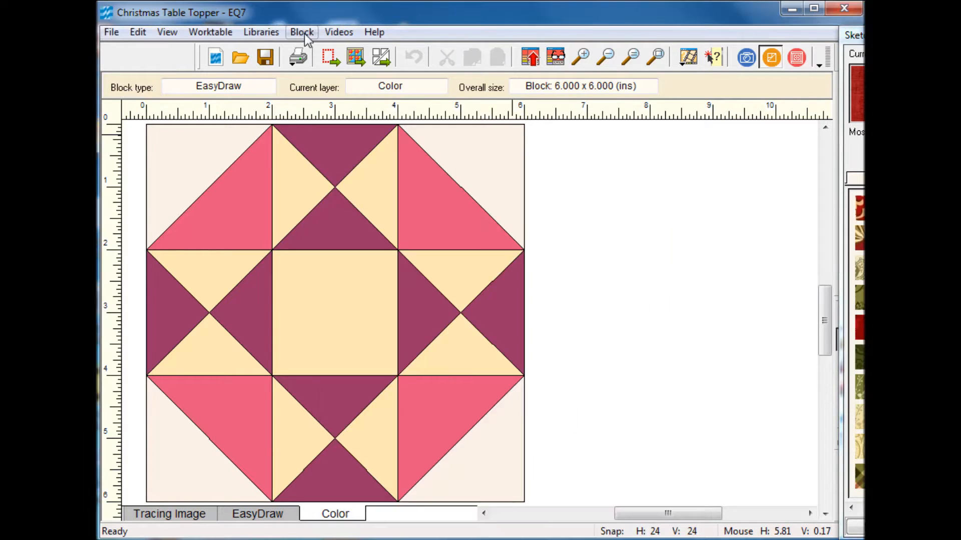
# Start a new PatchDraw block
pyautogui.click(301, 32)
pyautogui.moveTo(324, 53)
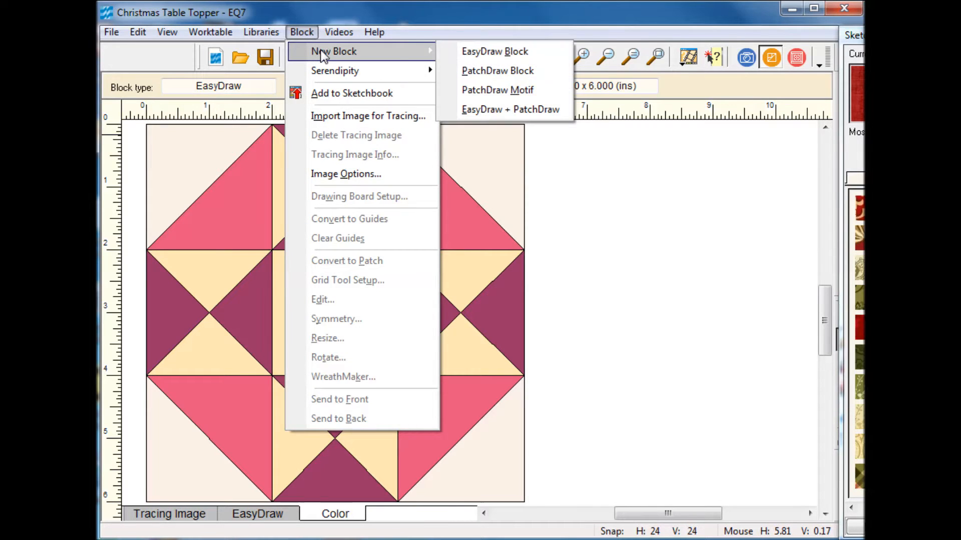
pyautogui.click(515, 74)
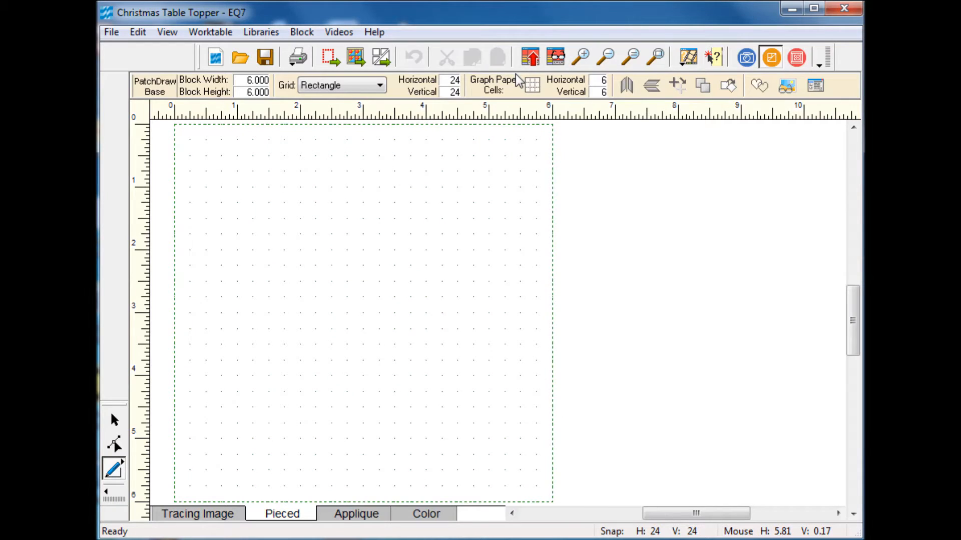
# Import the Swamp Angle image from the EQ Tracers folder uncropped as the tracing image and fit it inside the block
pyautogui.click(214, 518)
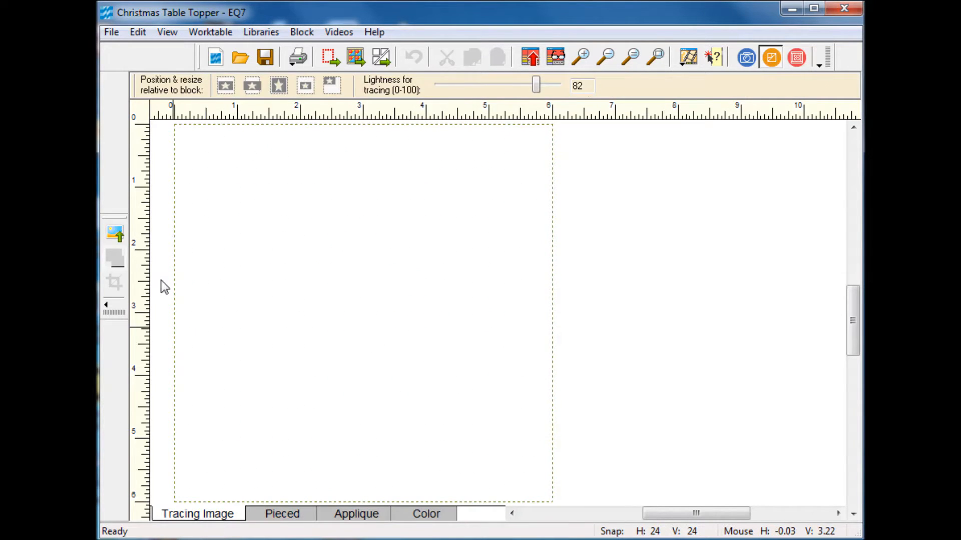
pyautogui.click(114, 233)
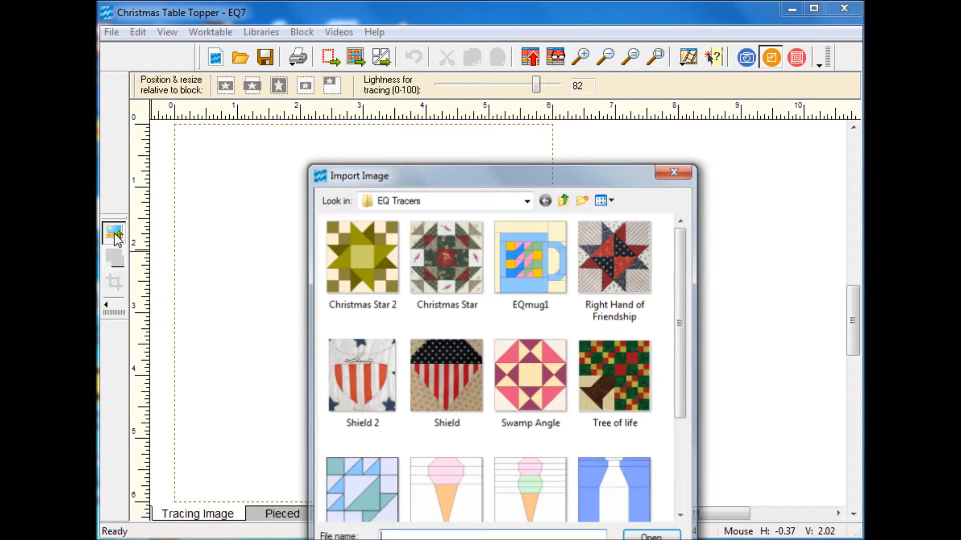
pyautogui.click(531, 387)
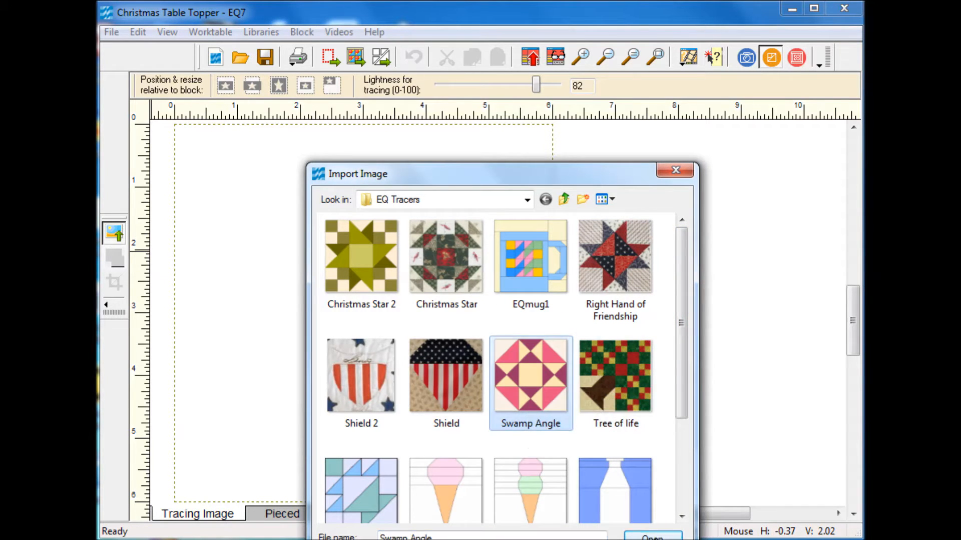
pyautogui.click(652, 538)
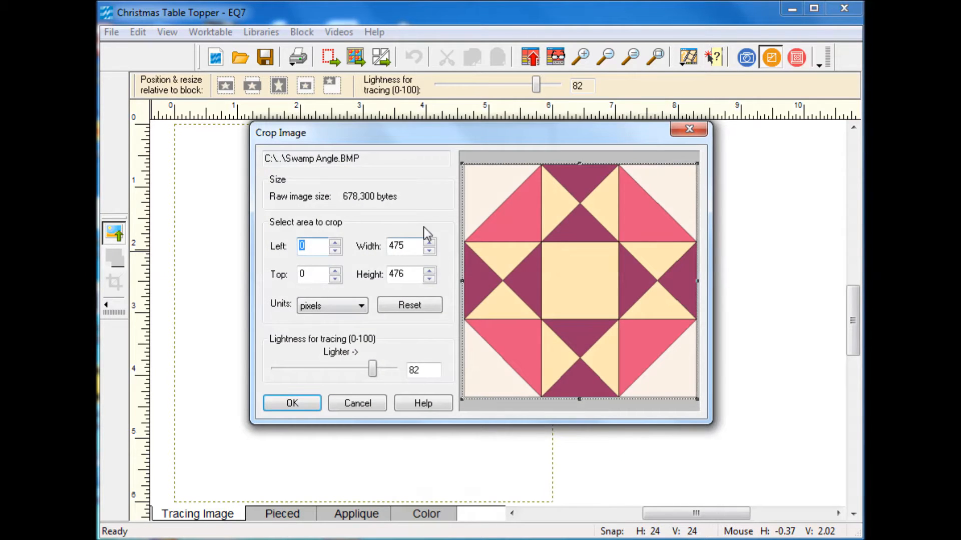
pyautogui.click(293, 404)
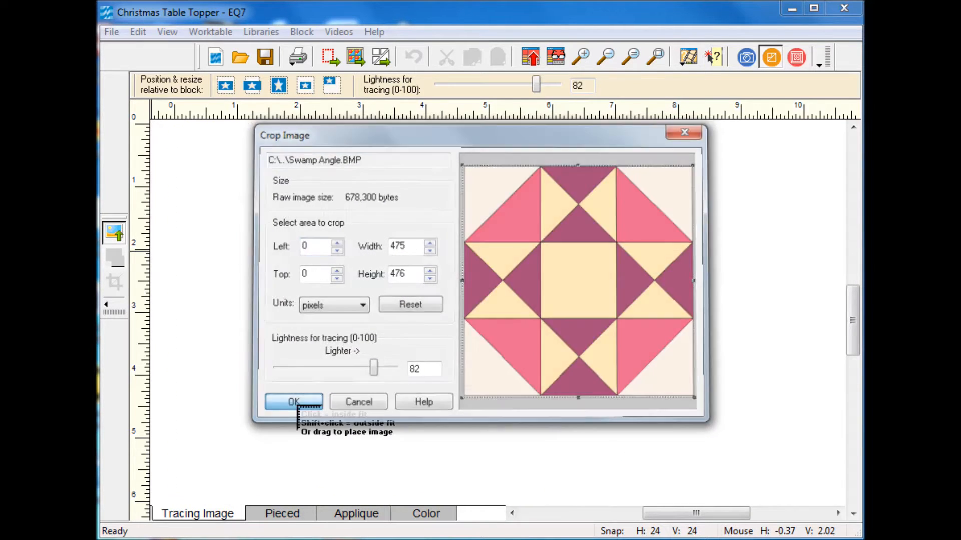
pyautogui.click(251, 230)
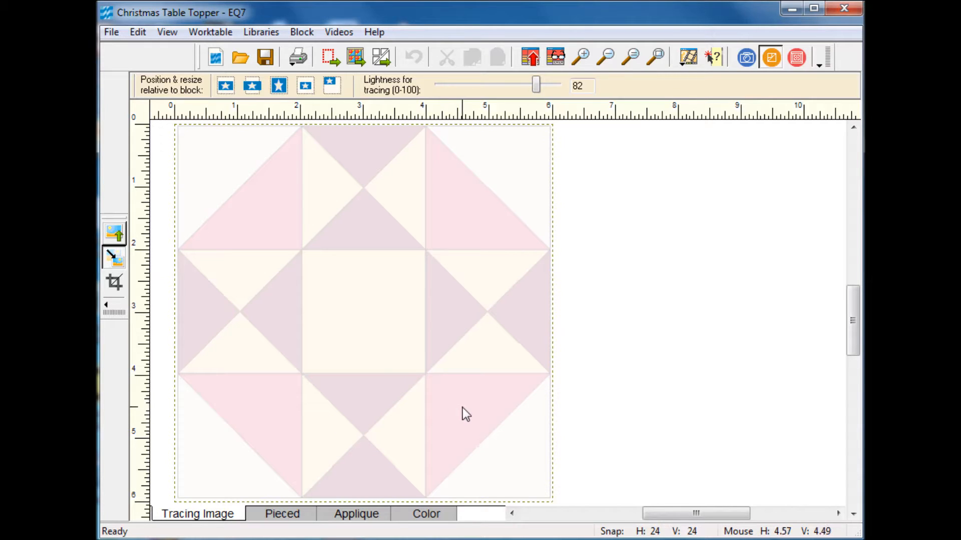
# On the Pieced layer, trace the pink triangle in the block's upper-left corner square with Polydraw
pyautogui.click(290, 515)
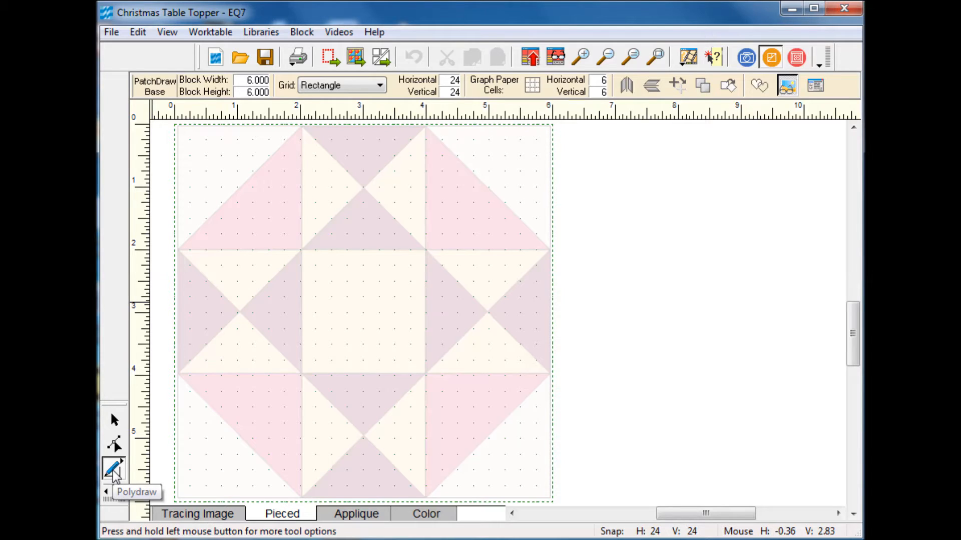
pyautogui.click(178, 248)
pyautogui.click(303, 123)
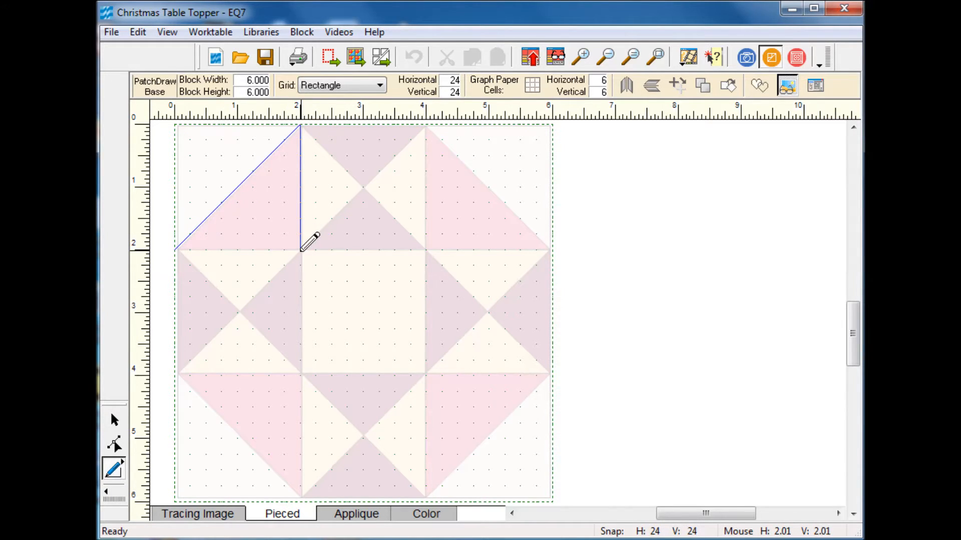
pyautogui.click(302, 248)
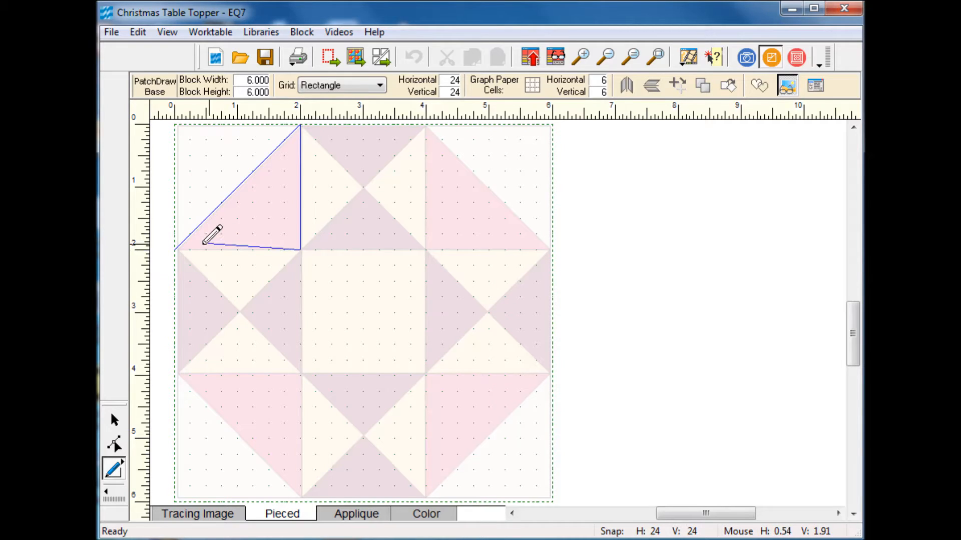
pyautogui.click(176, 249)
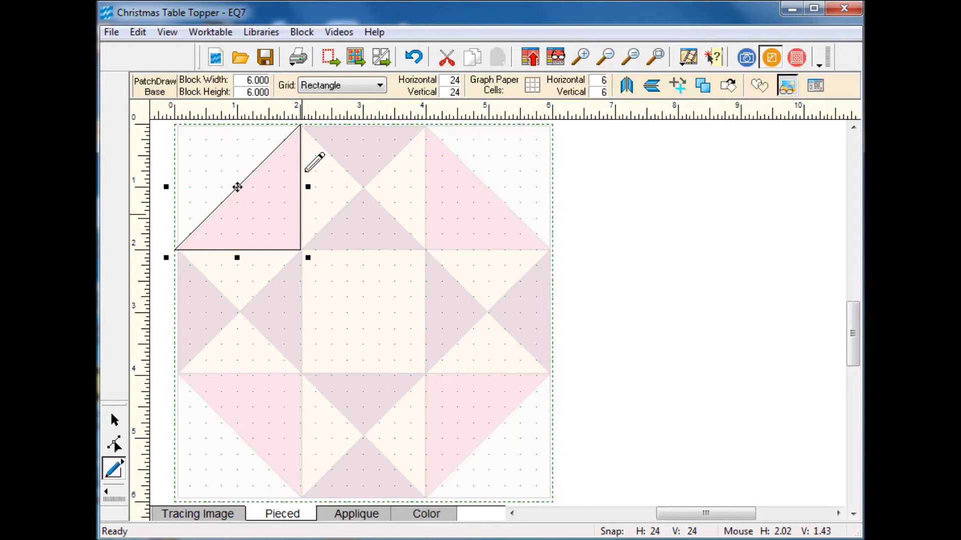
# Trace the purple triangle along the upper edge of the block's top-middle square
pyautogui.click(302, 125)
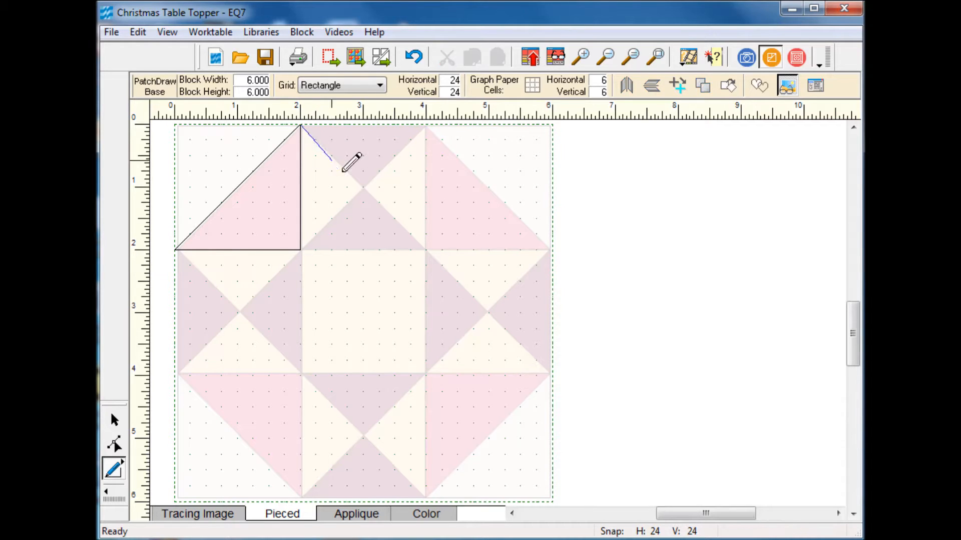
pyautogui.click(364, 187)
pyautogui.click(424, 125)
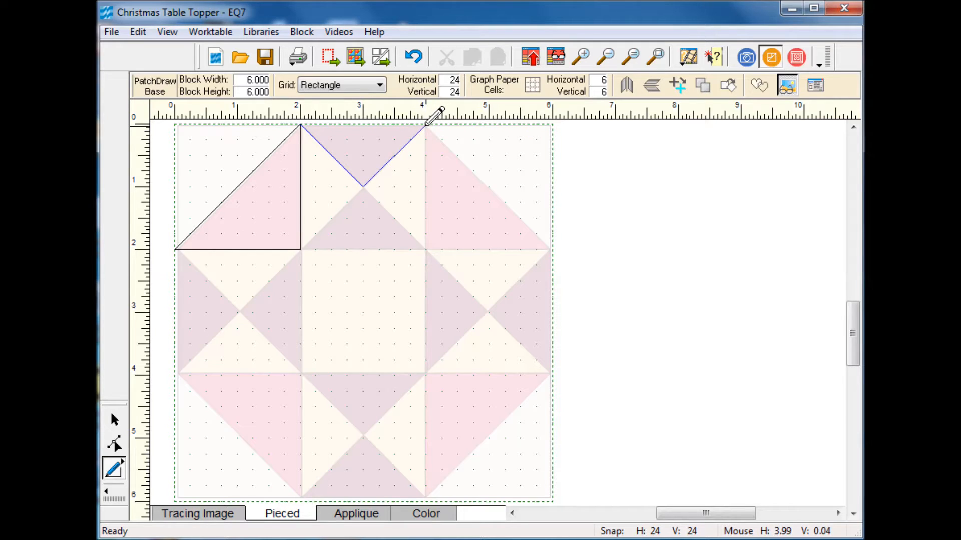
pyautogui.click(301, 125)
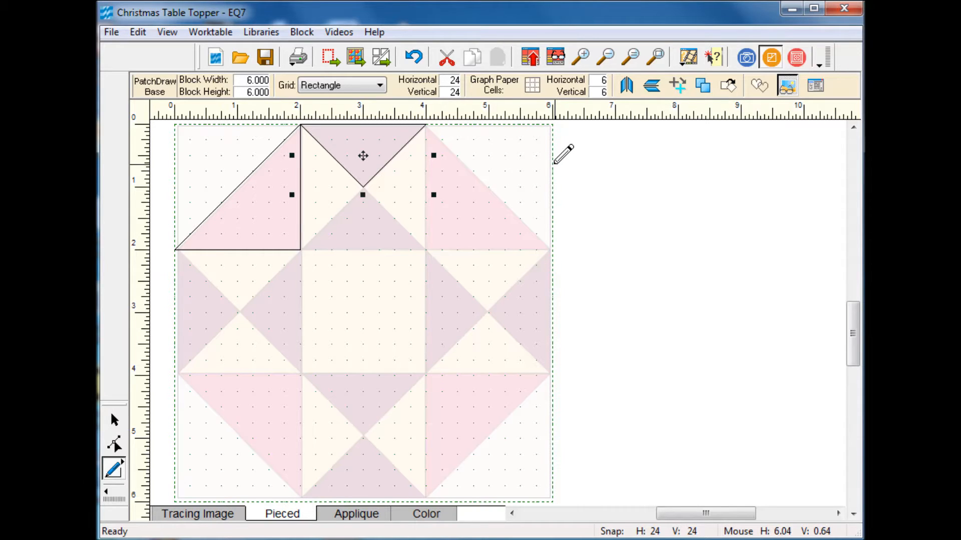
# Duplicate the purple triangle, rotate the copy a quarter turn clockwise and place it in the right quarter of the top-middle square
pyautogui.hotkey('ctrl', 'c')
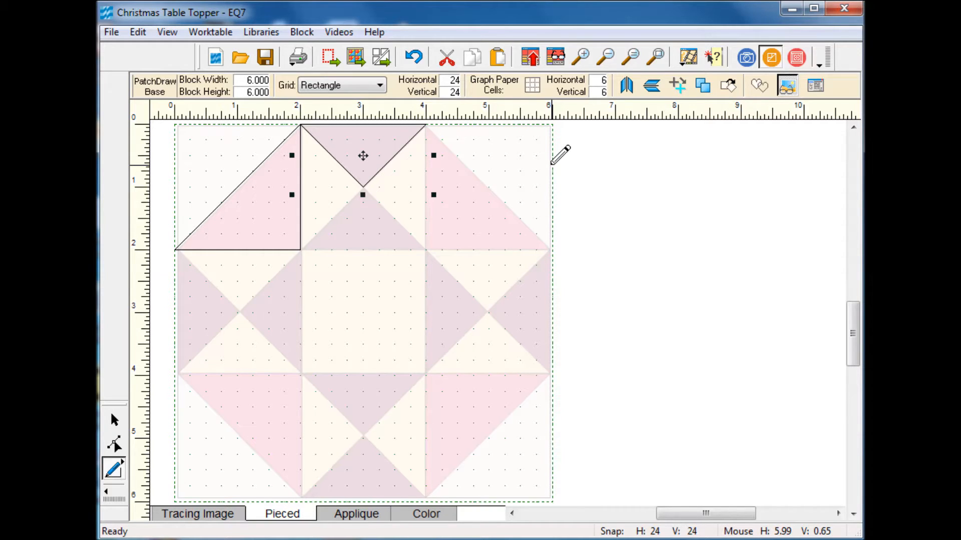
pyautogui.hotkey('ctrl', 'v')
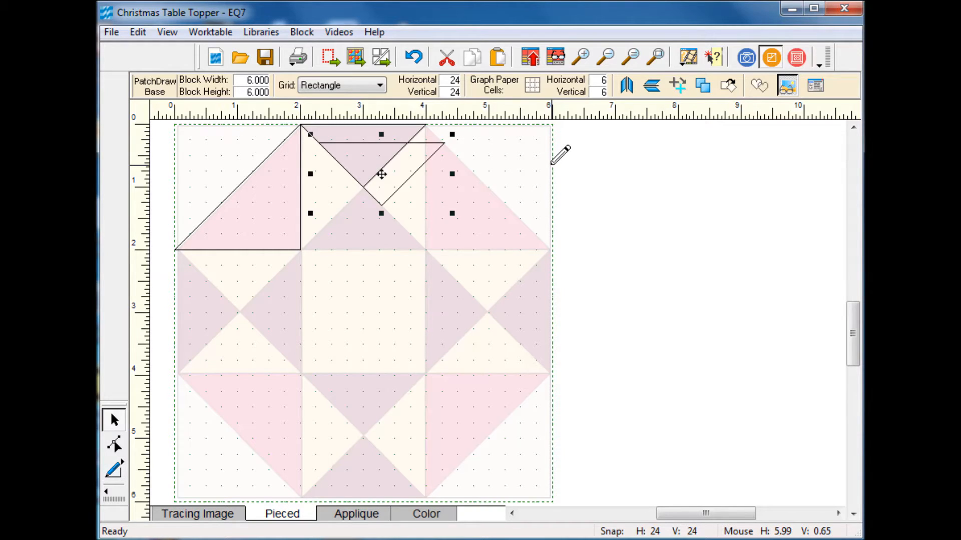
pyautogui.click(729, 85)
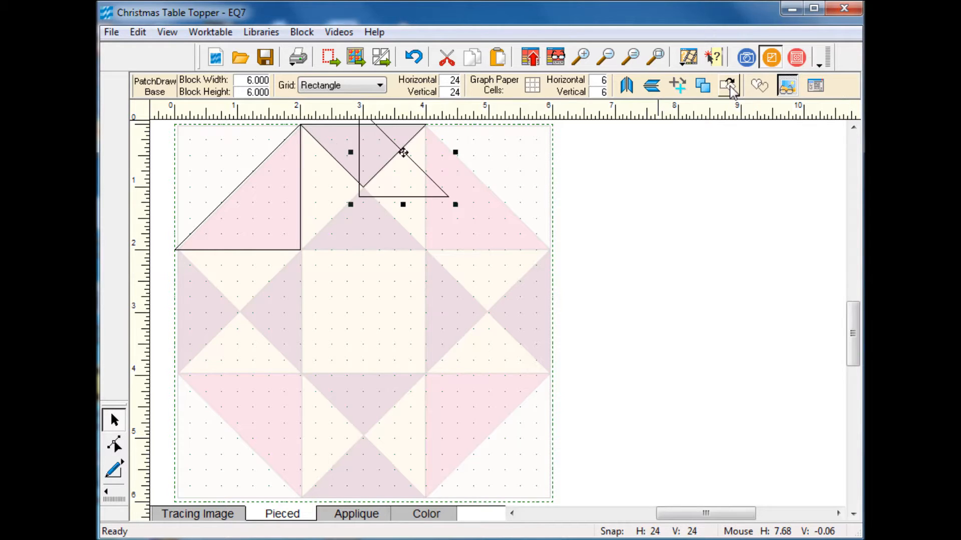
pyautogui.moveTo(371, 152); pyautogui.dragTo(394, 186)
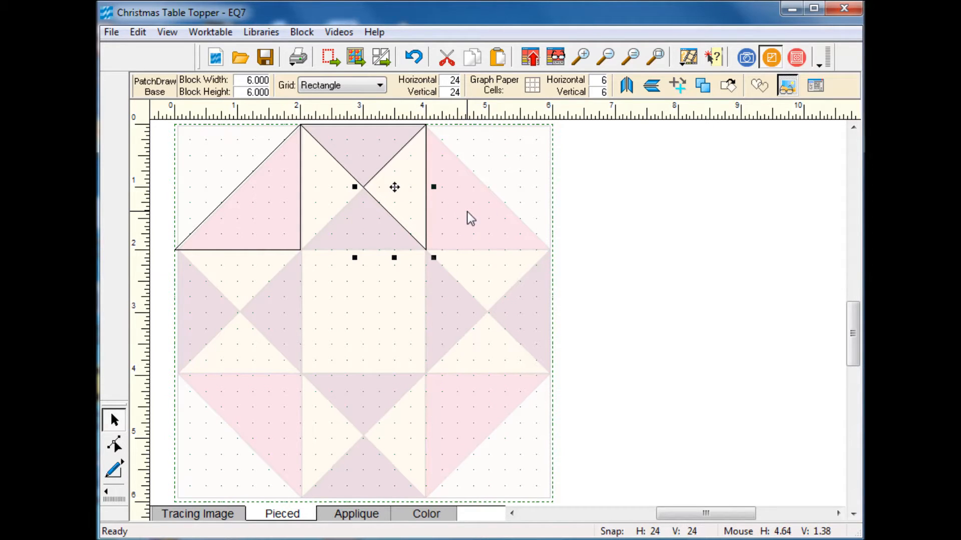
# Paste two more triangle copies, rotating and placing them in the bottom and left quarters of the top-middle square
pyautogui.hotkey('ctrl', 'v')
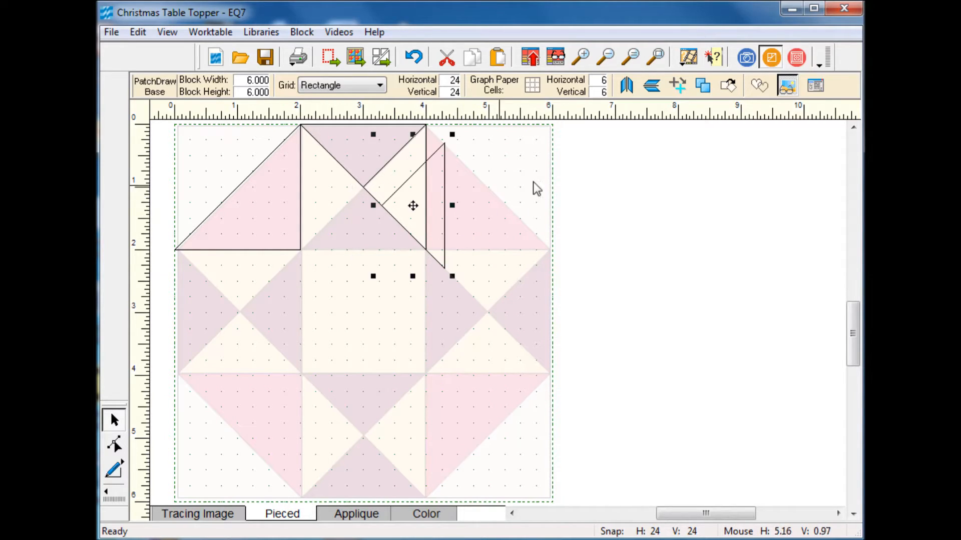
pyautogui.click(730, 86)
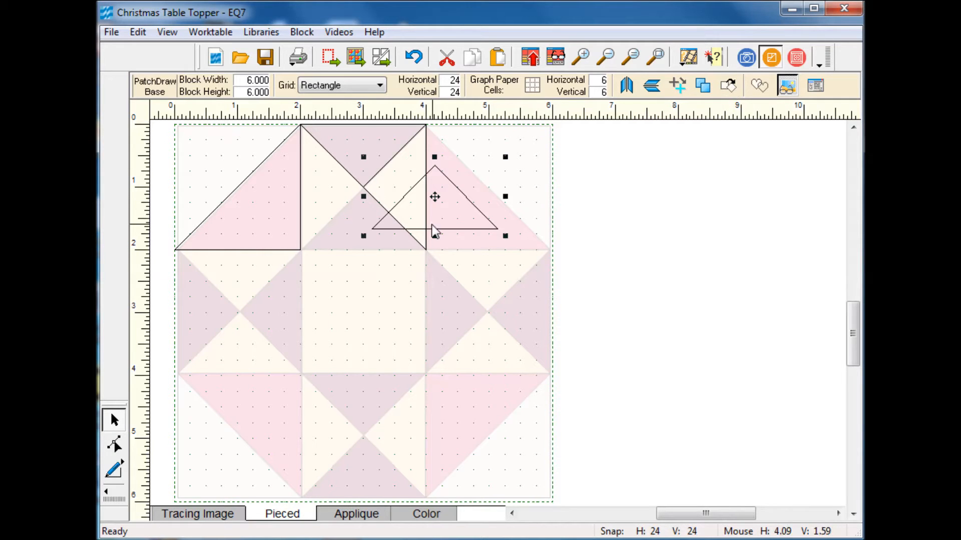
pyautogui.moveTo(435, 195); pyautogui.dragTo(362, 218)
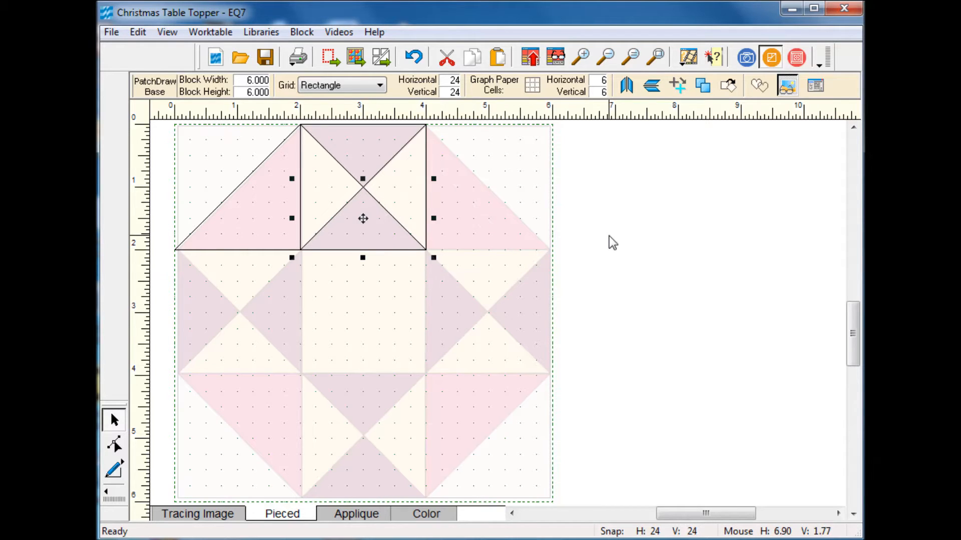
pyautogui.hotkey('ctrl', 'v')
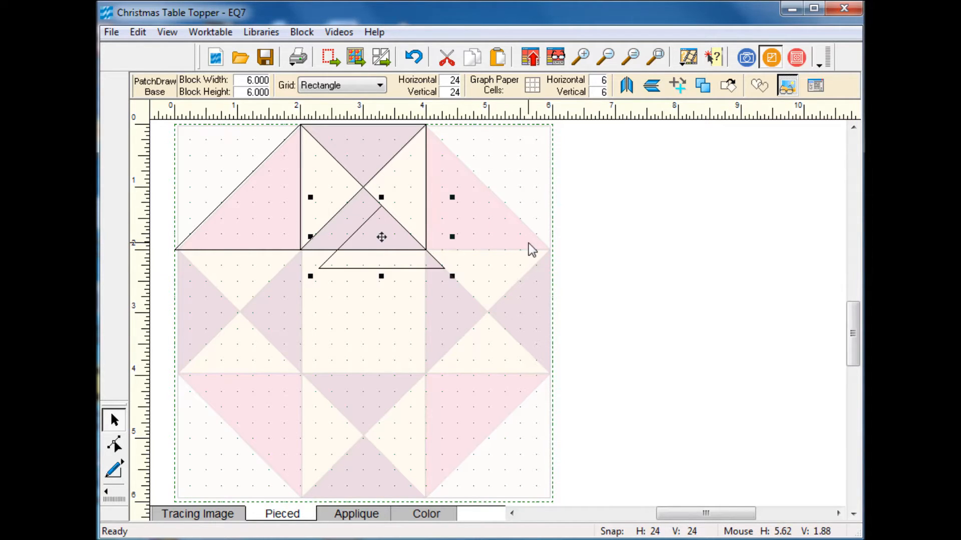
pyautogui.click(730, 88)
pyautogui.moveTo(359, 260); pyautogui.dragTo(332, 187)
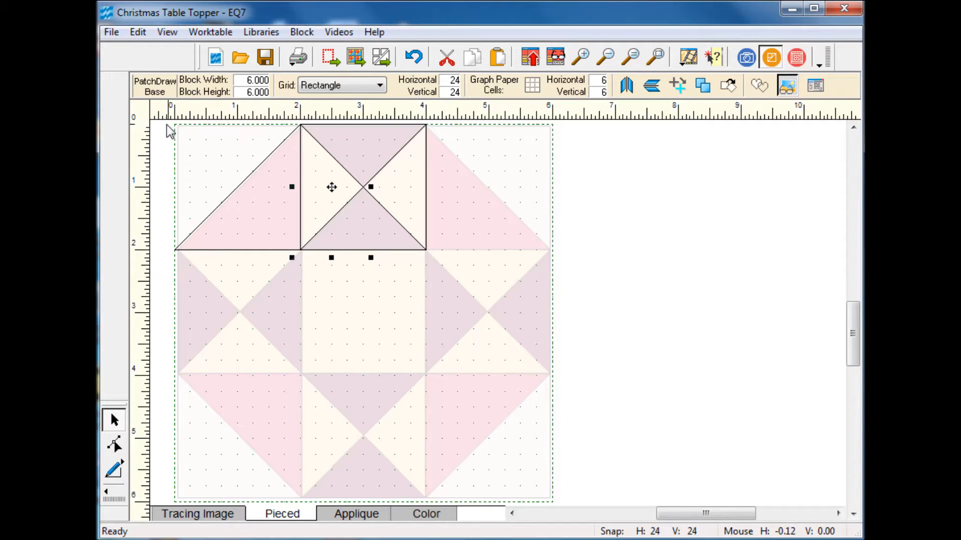
# Duplicate all the drawn patches, rotate the copy a quarter turn clockwise and place it along the block's right side
pyautogui.moveTo(167, 123); pyautogui.dragTo(449, 286)
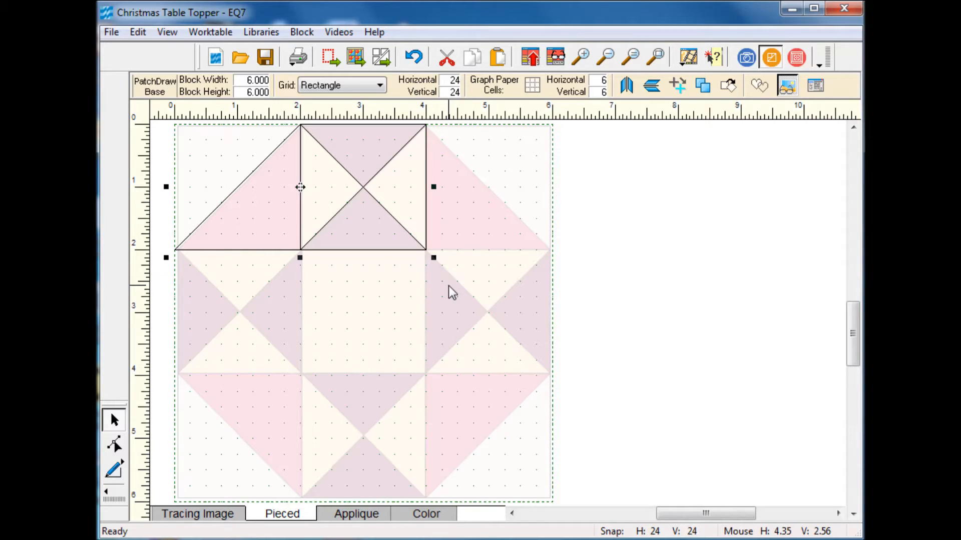
pyautogui.hotkey('ctrl', 'c')
pyautogui.hotkey('ctrl', 'v')
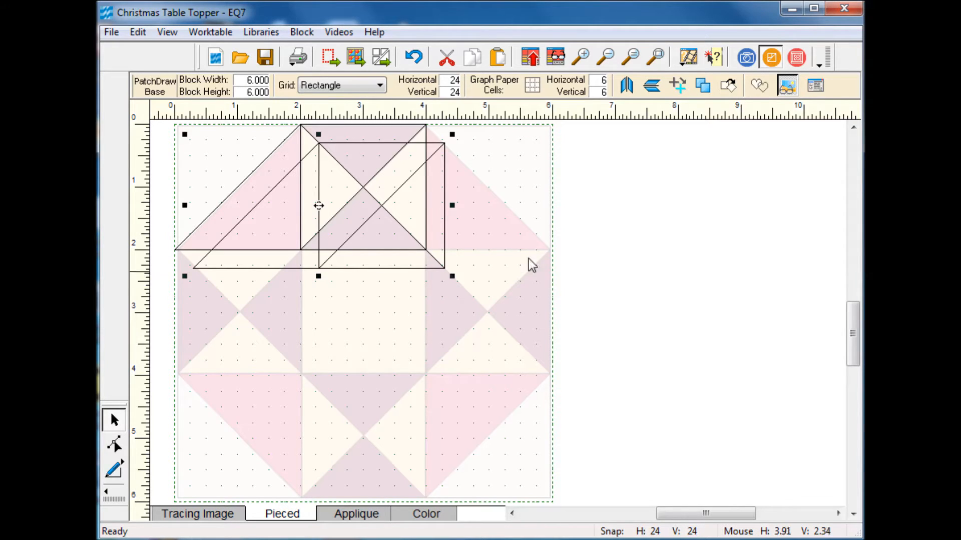
pyautogui.click(728, 86)
pyautogui.click(728, 86)
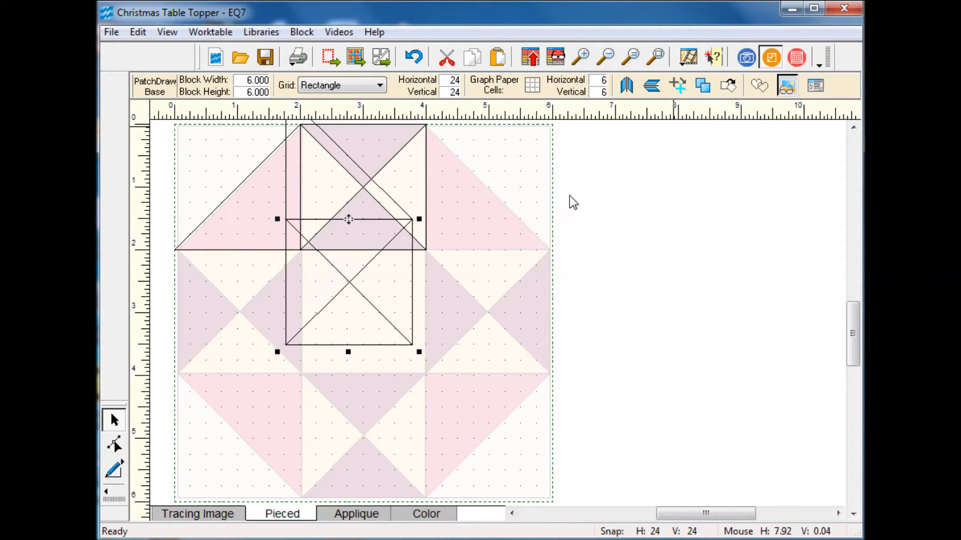
pyautogui.moveTo(350, 221); pyautogui.dragTo(489, 250)
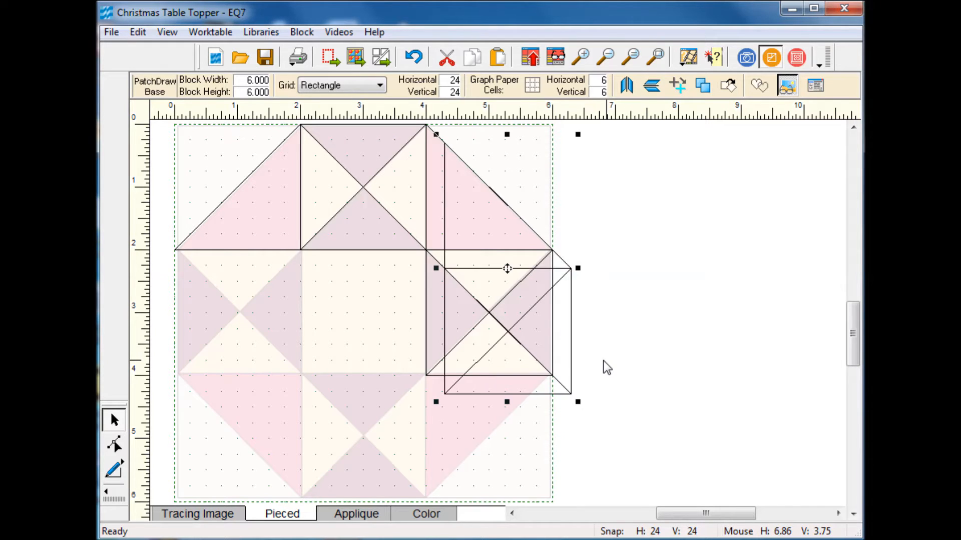
# Rotate the pasted copy of the patch group another quarter turn clockwise and place it along the block's bottom side
pyautogui.click(728, 85)
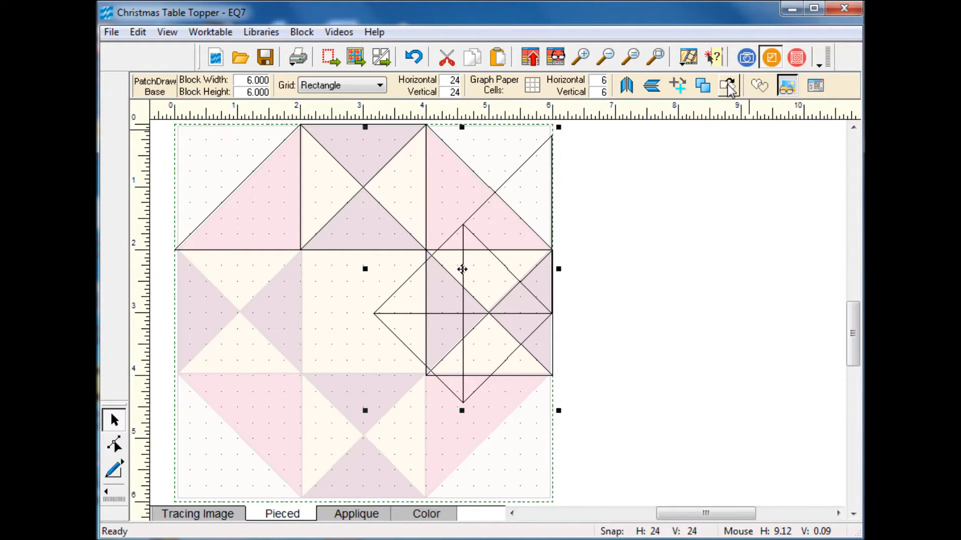
pyautogui.click(729, 86)
pyautogui.moveTo(493, 300); pyautogui.dragTo(421, 444)
# Duplicate the bottom patch group, rotate the copy a quarter turn clockwise and place it along the block's left side
pyautogui.hotkey('ctrl', 'c')
pyautogui.hotkey('ctrl', 'v')
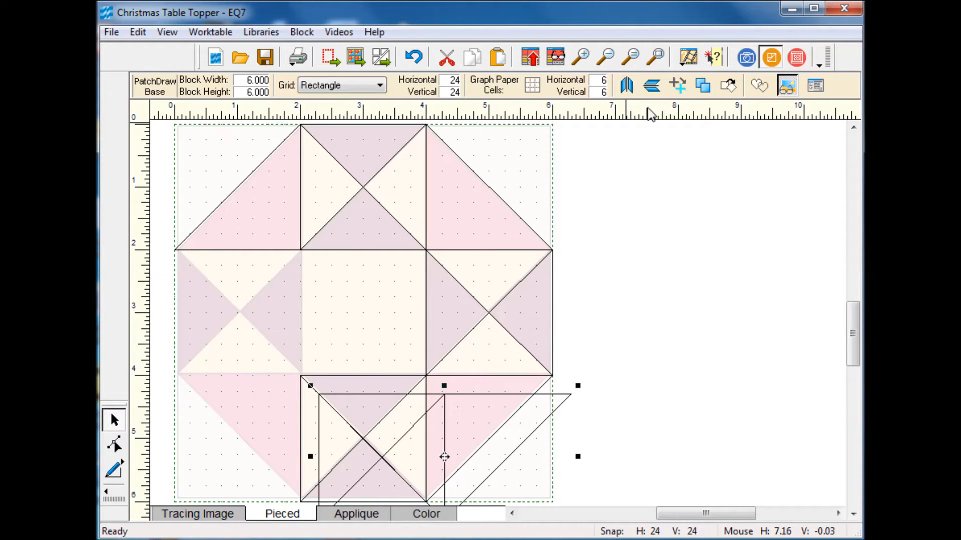
pyautogui.click(728, 85)
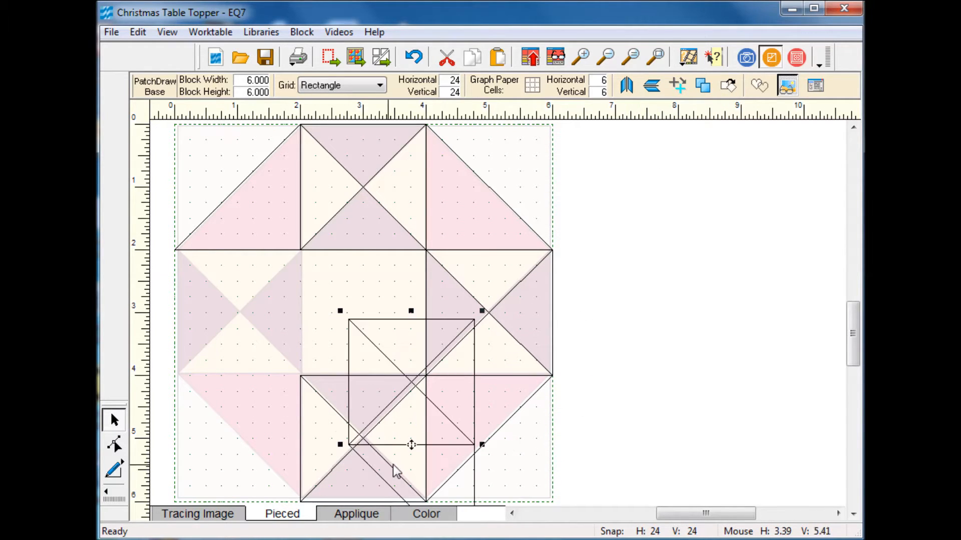
pyautogui.moveTo(411, 446); pyautogui.dragTo(236, 376)
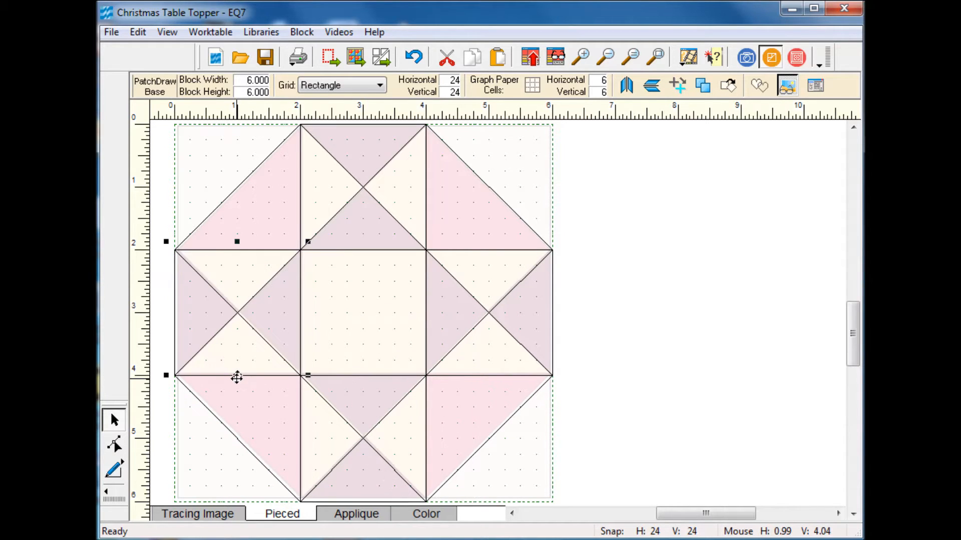
# Trace the block's center square as a closed patch with the PolyDraw tool
pyautogui.click(114, 469)
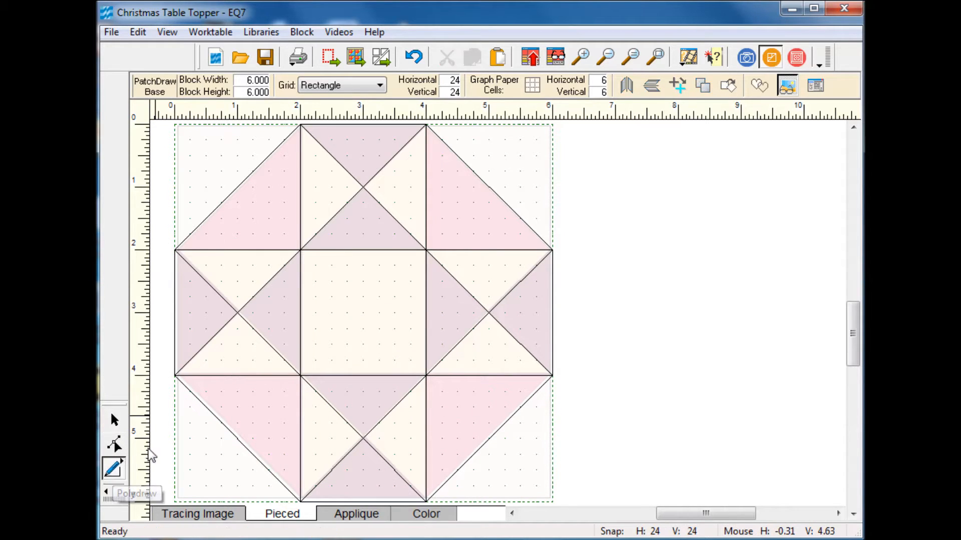
pyautogui.click(300, 250)
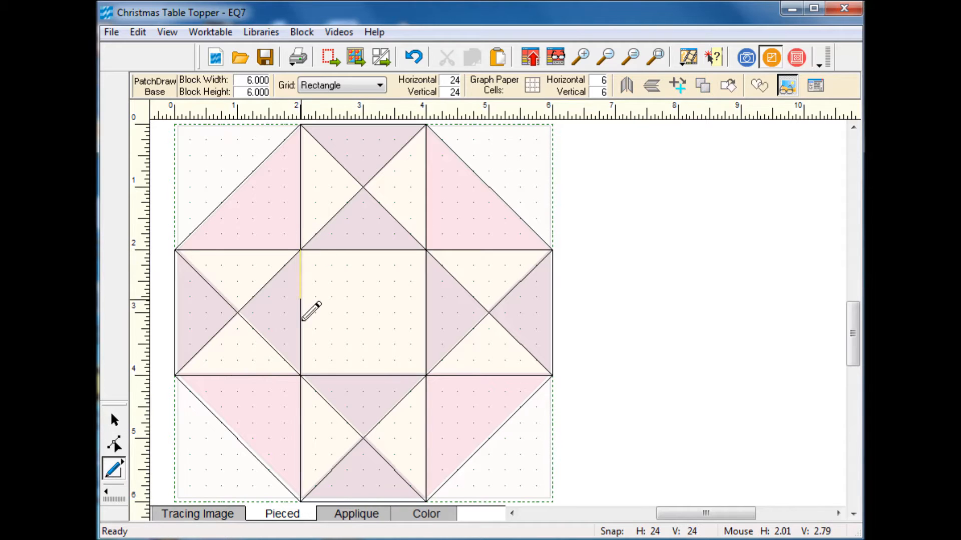
pyautogui.click(300, 374)
pyautogui.click(426, 374)
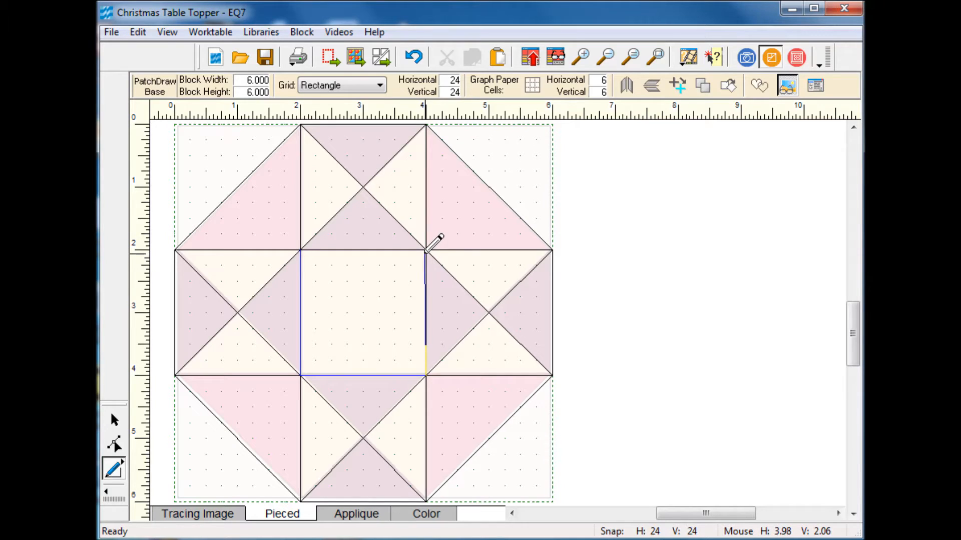
pyautogui.moveTo(384, 246); pyautogui.dragTo(300, 250)
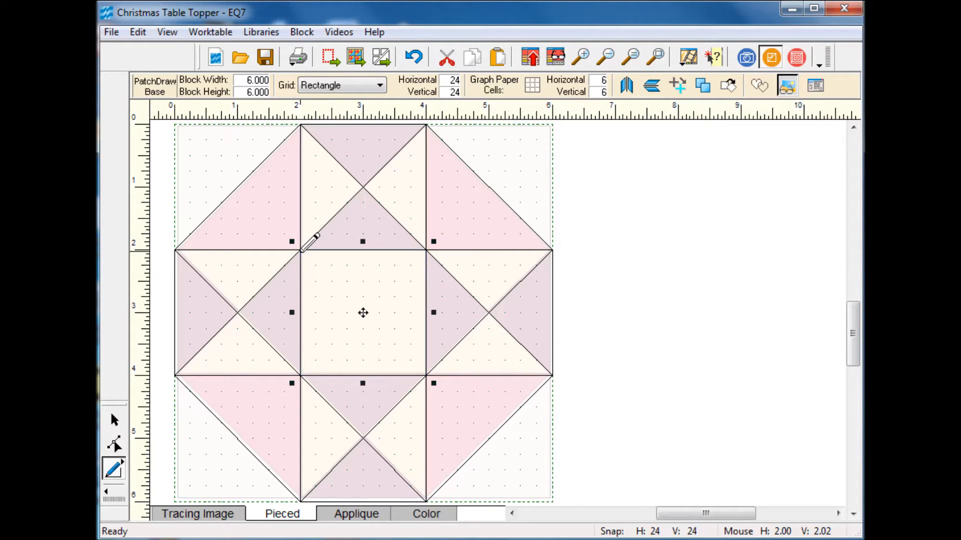
# Switch to coloring the block and fill the center square with the red and green plaid fabric
pyautogui.click(426, 514)
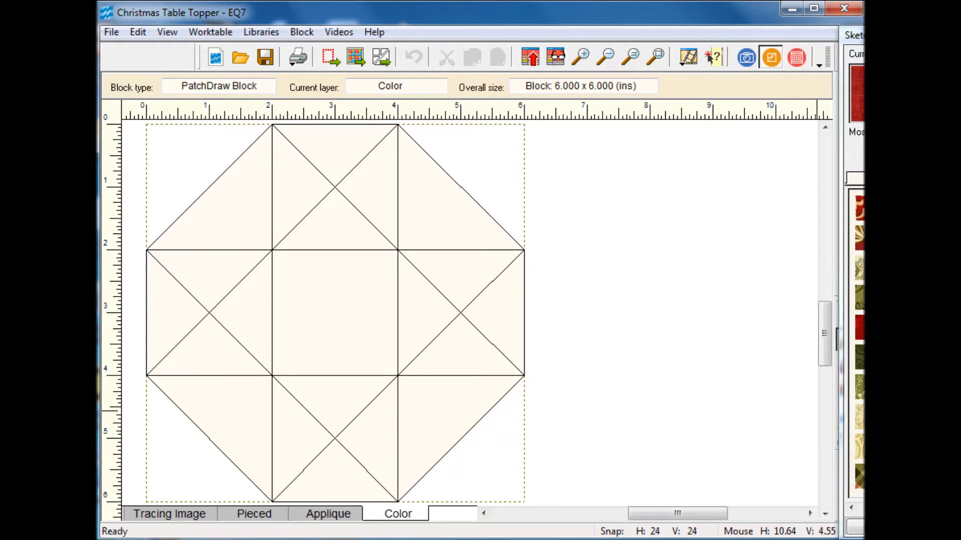
pyautogui.moveTo(853, 35); pyautogui.dragTo(691, 30)
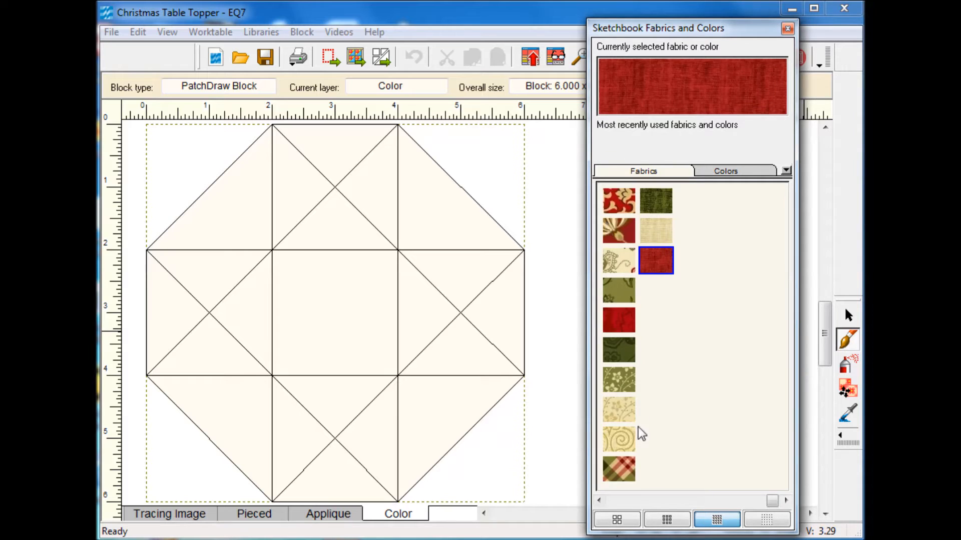
pyautogui.click(618, 469)
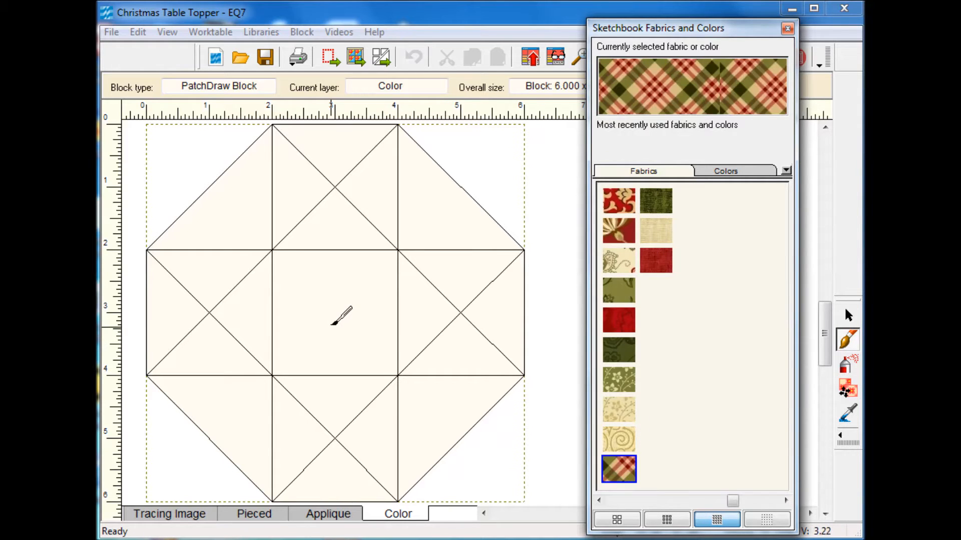
pyautogui.click(341, 320)
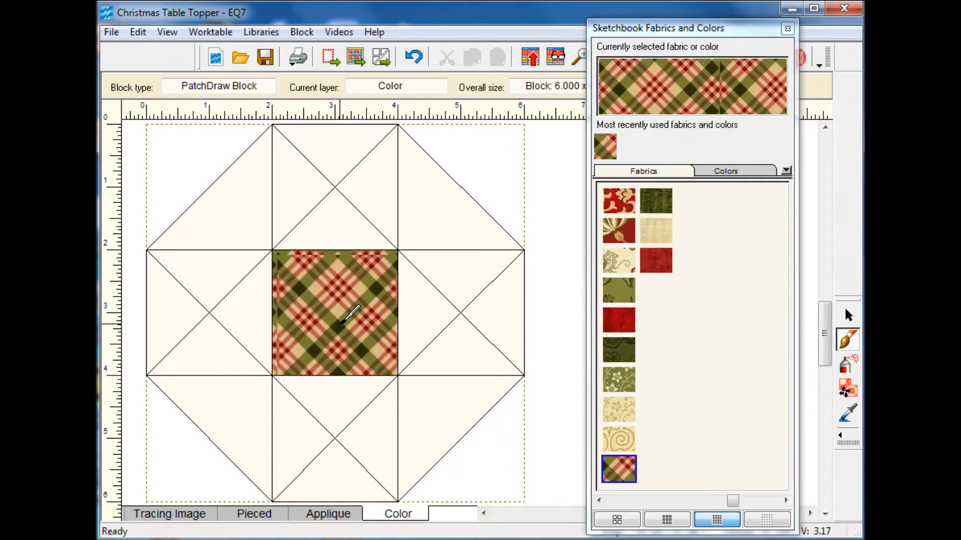
# Fill the eight star-point triangles of the four side squares with the textured dark red fabric
pyautogui.click(656, 200)
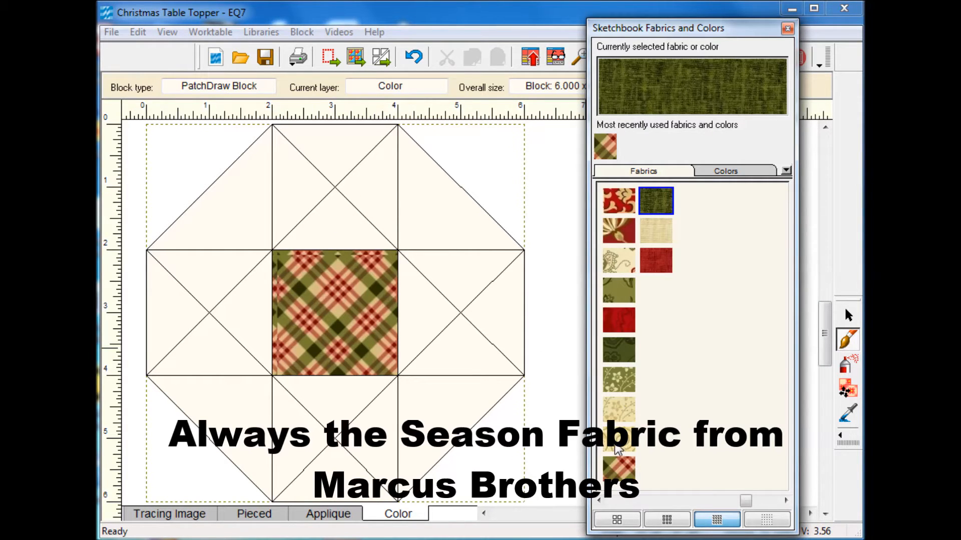
pyautogui.click(655, 264)
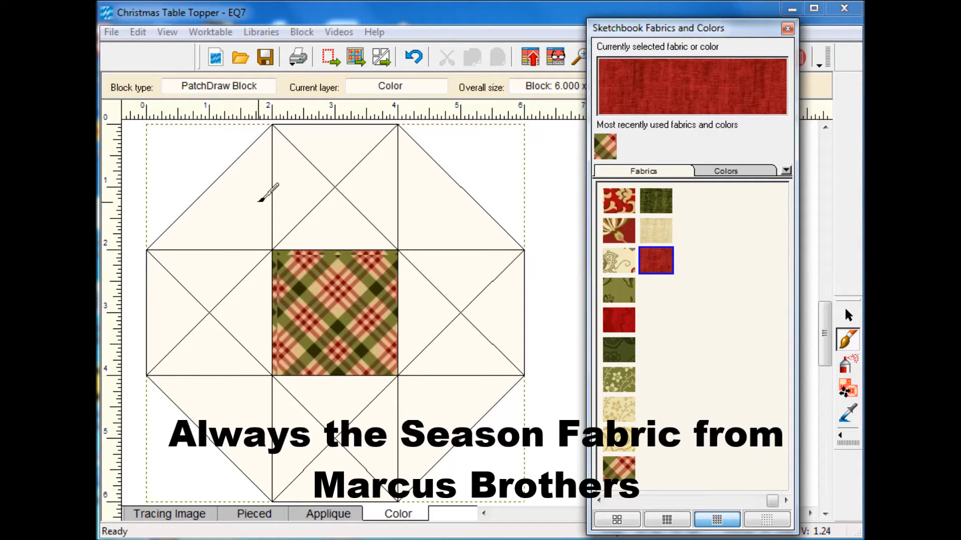
pyautogui.click(303, 195)
pyautogui.click(369, 194)
pyautogui.click(455, 278)
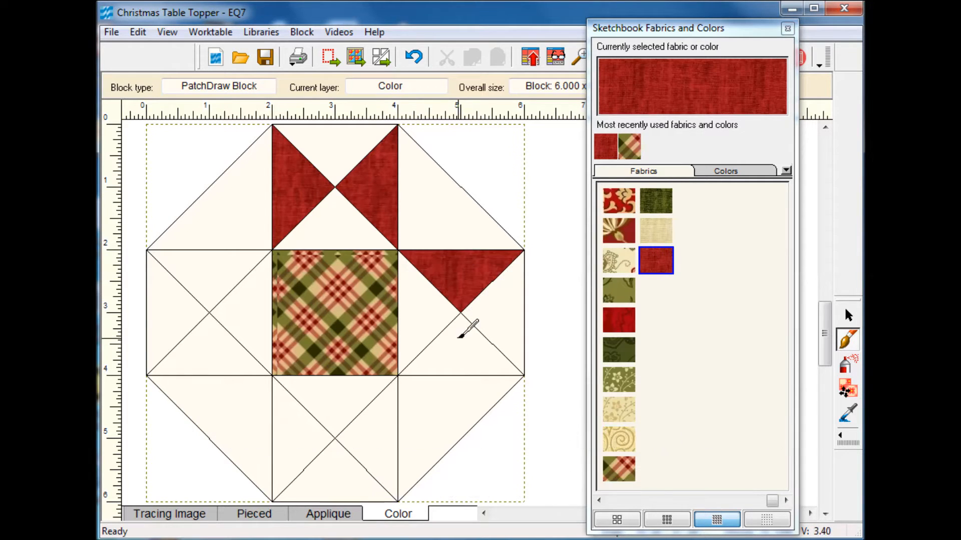
pyautogui.click(457, 338)
pyautogui.click(381, 421)
pyautogui.click(295, 431)
pyautogui.click(222, 354)
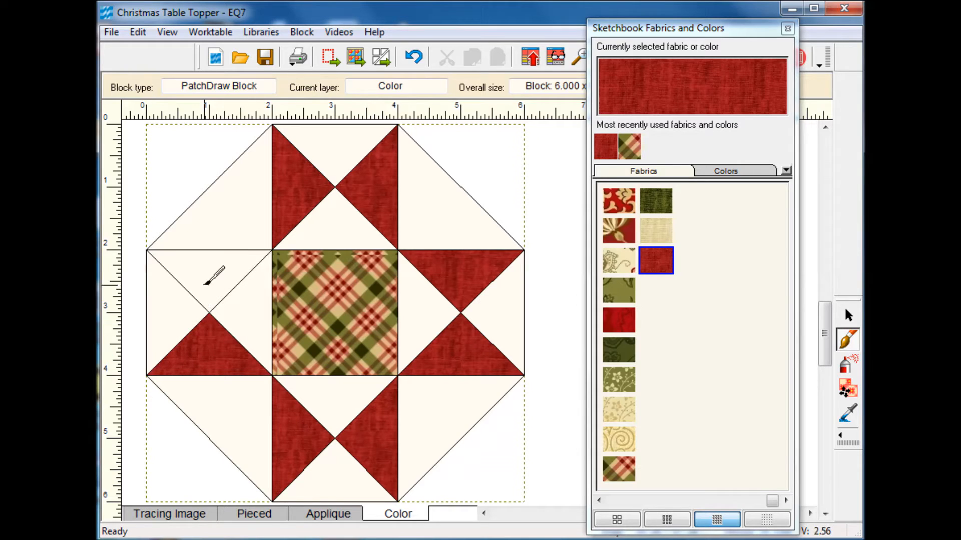
pyautogui.click(215, 272)
# Fill the four triangles adjoining the center square with the green floral fabric
pyautogui.click(629, 385)
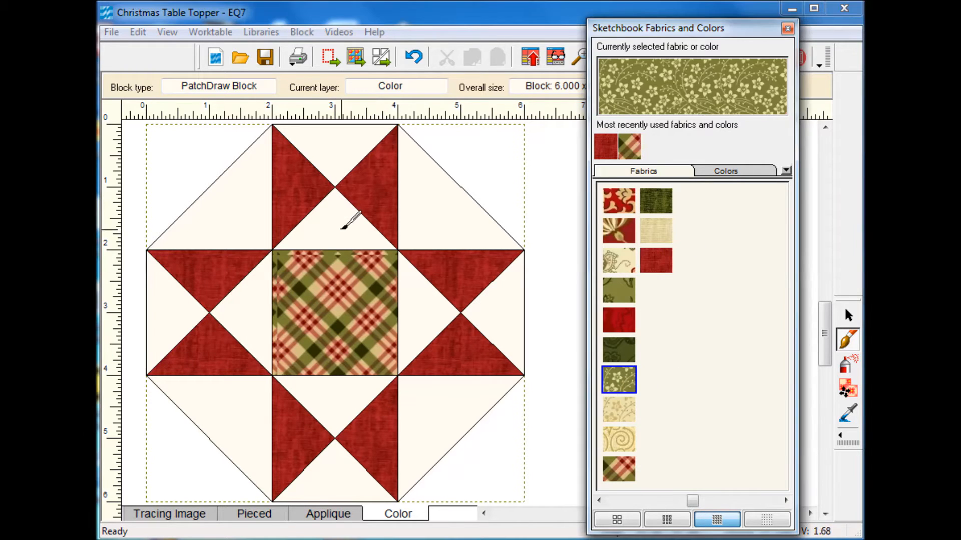
pyautogui.click(340, 227)
pyautogui.click(418, 307)
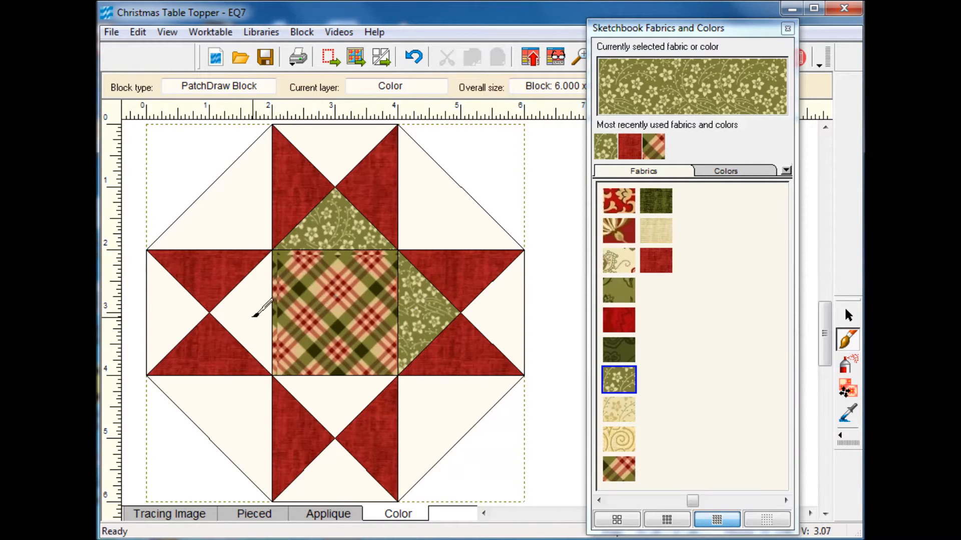
pyautogui.click(253, 315)
pyautogui.click(335, 390)
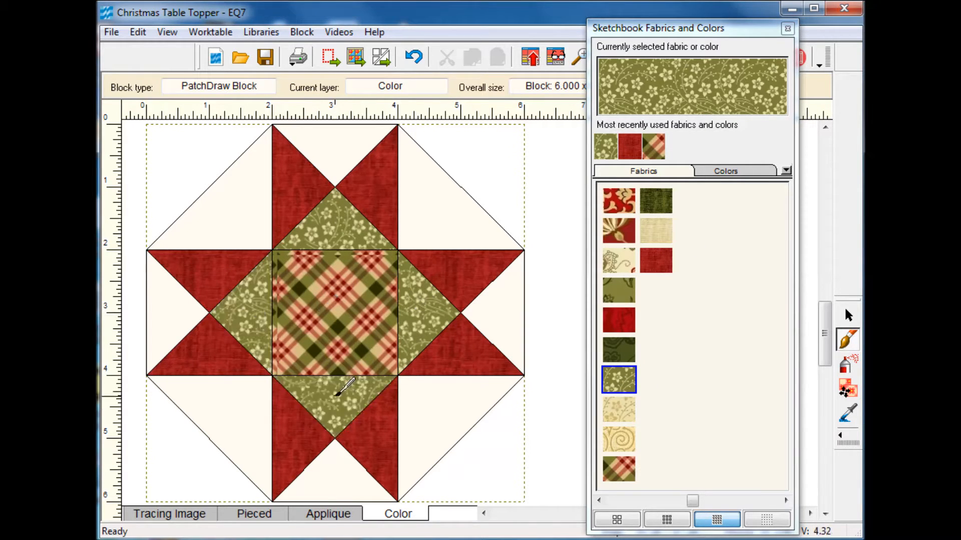
# Fill all the remaining background patches of the block with the textured beige fabric using the Spraycan tool
pyautogui.click(658, 231)
pyautogui.click(846, 365)
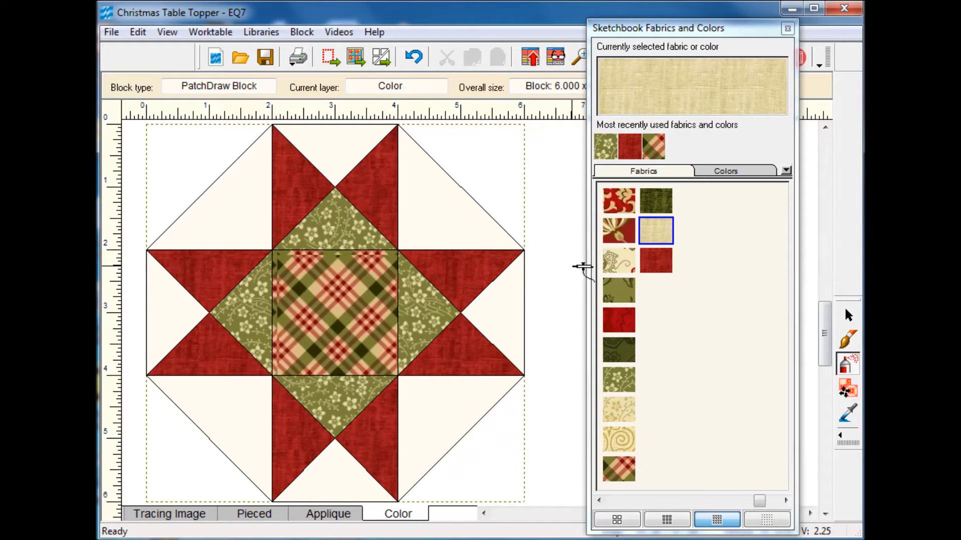
pyautogui.click(475, 237)
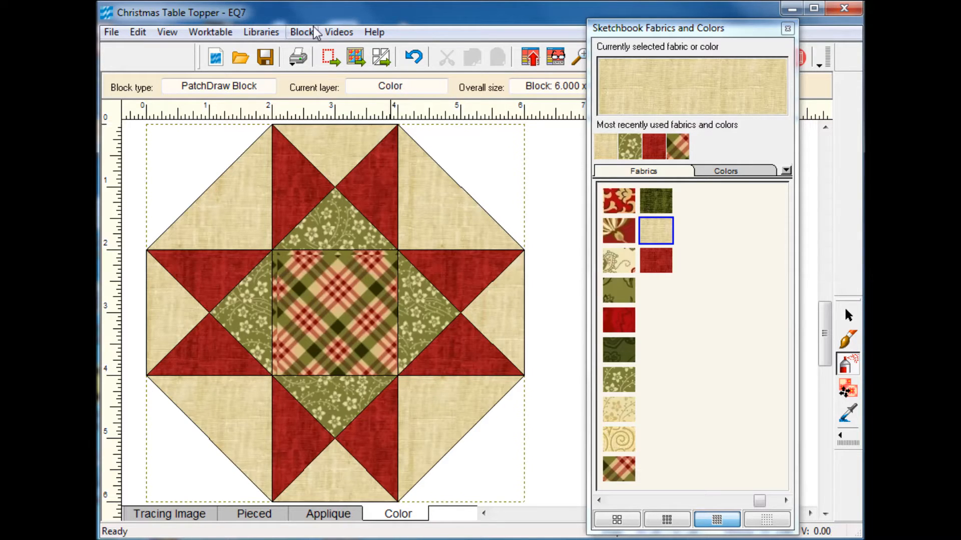
# Add the colored block to the Sketchbook, close the fabric palette and switch to the quilt worktable
pyautogui.click(532, 59)
pyautogui.click(787, 28)
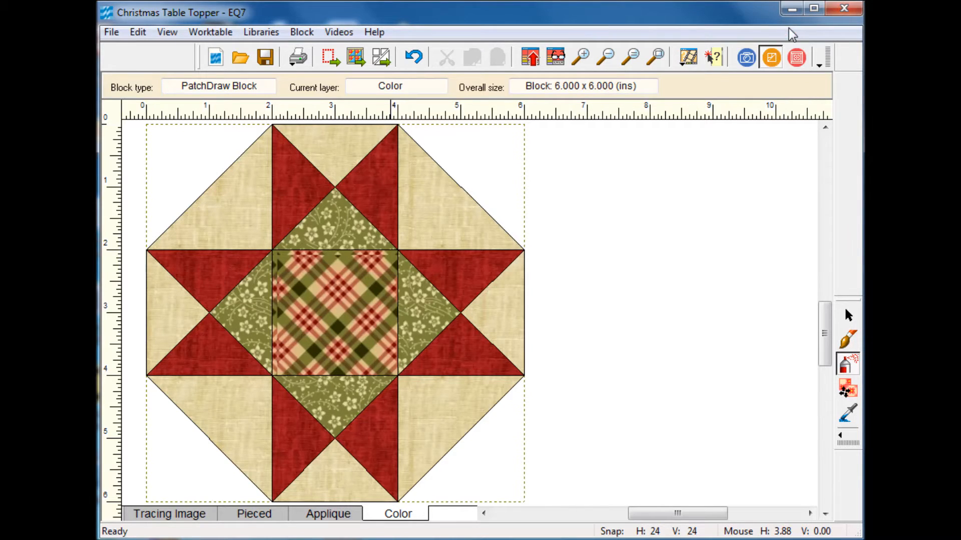
pyautogui.click(210, 32)
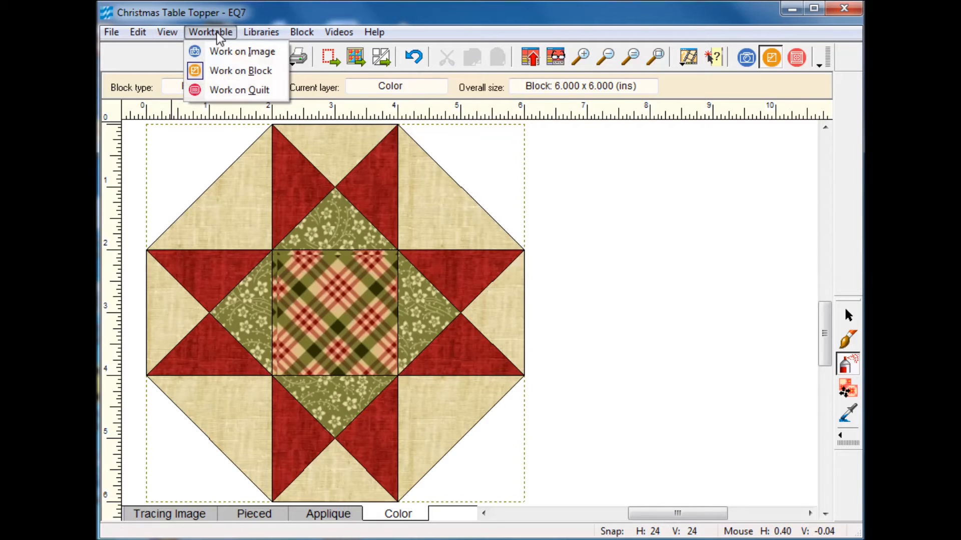
pyautogui.click(253, 95)
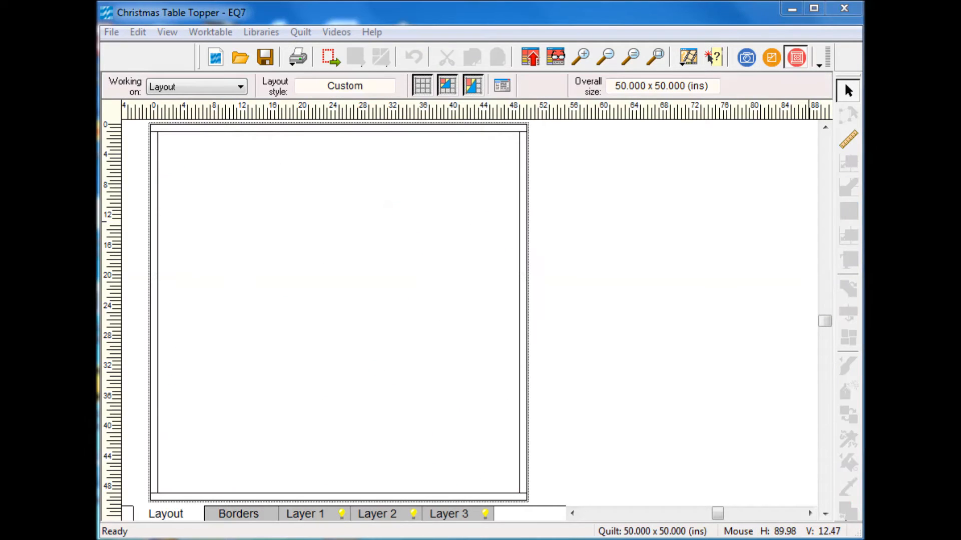
# Set the custom quilt layout's center rectangle to 25 inches wide and 25 inches high
pyautogui.moveTo(888, 205); pyautogui.dragTo(710, 206)
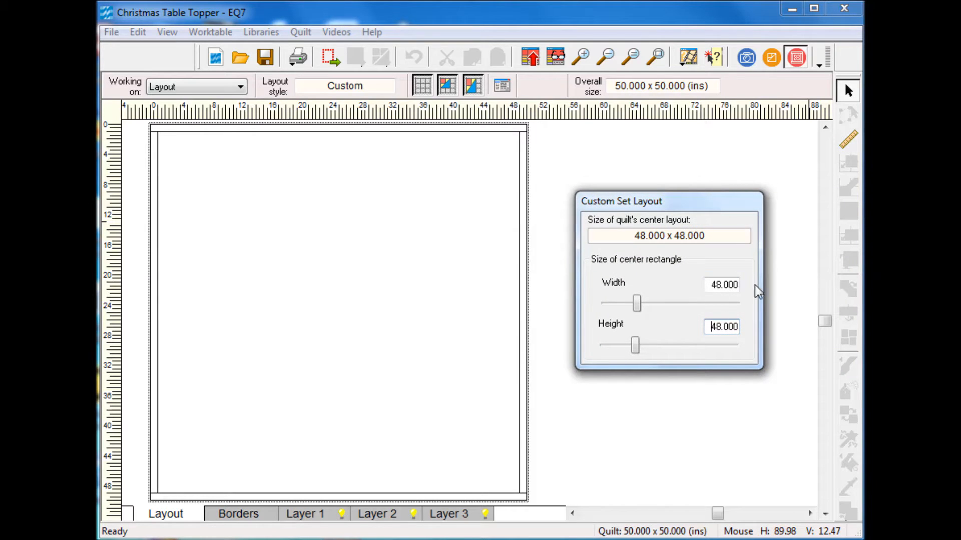
pyautogui.click(707, 288)
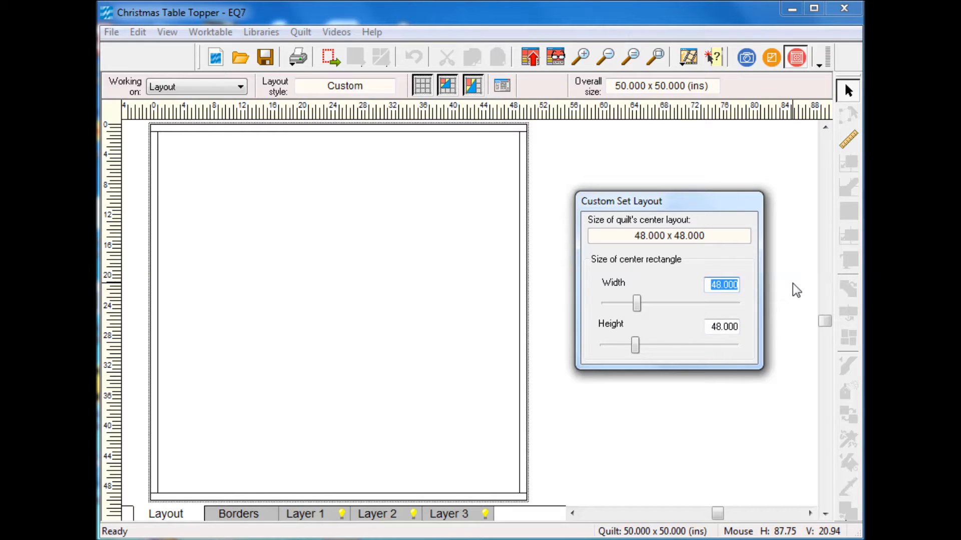
pyautogui.write('25')
pyautogui.press('Tab')
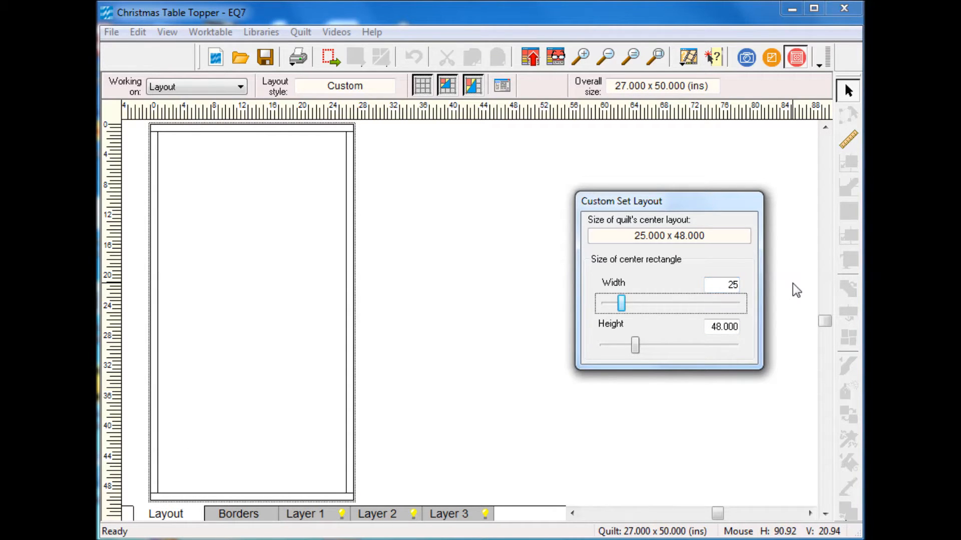
pyautogui.click(708, 325)
pyautogui.write('25')
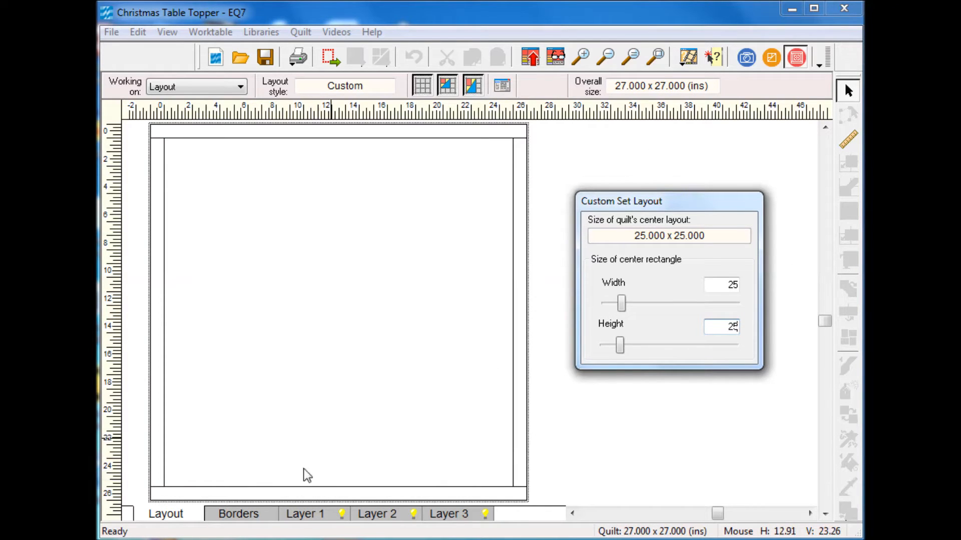
# Delete the quilt's border and switch to Layer 1
pyautogui.click(239, 514)
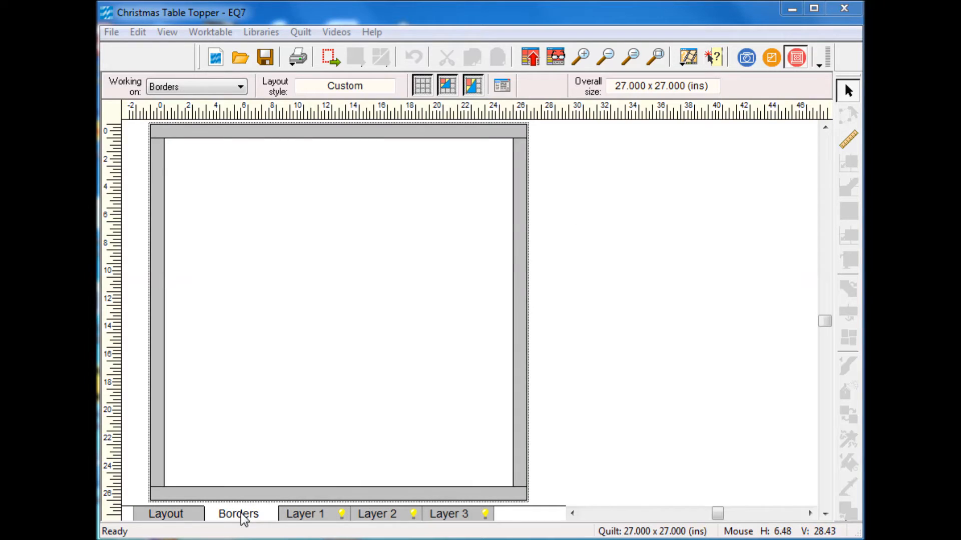
pyautogui.press('Delete')
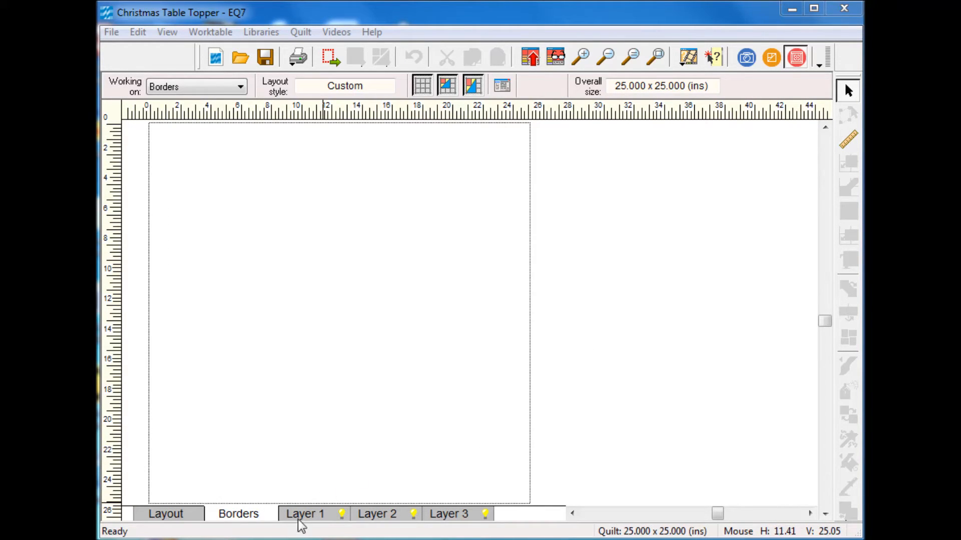
pyautogui.click(320, 516)
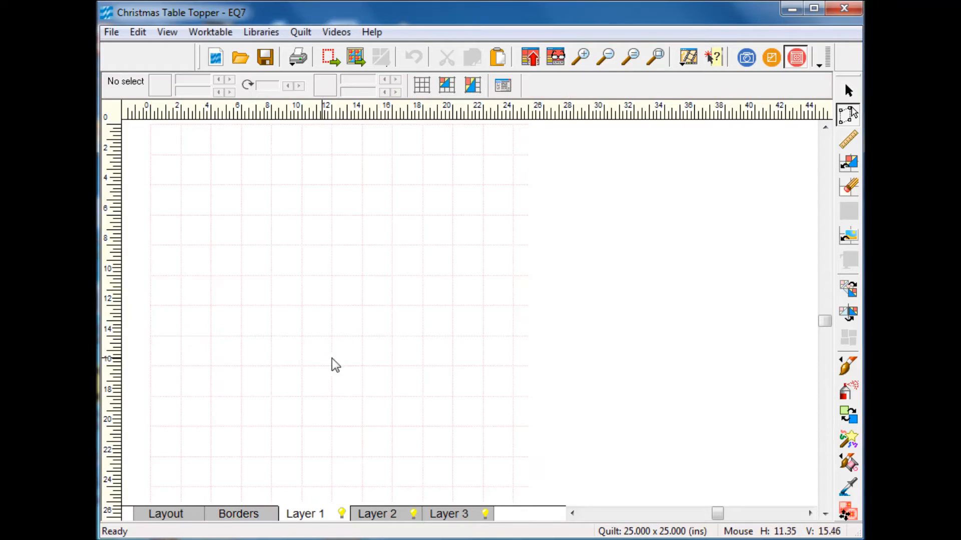
# In the quilt worktable options for setting blocks, make dragged blocks use the size recorded in the block
pyautogui.click(503, 86)
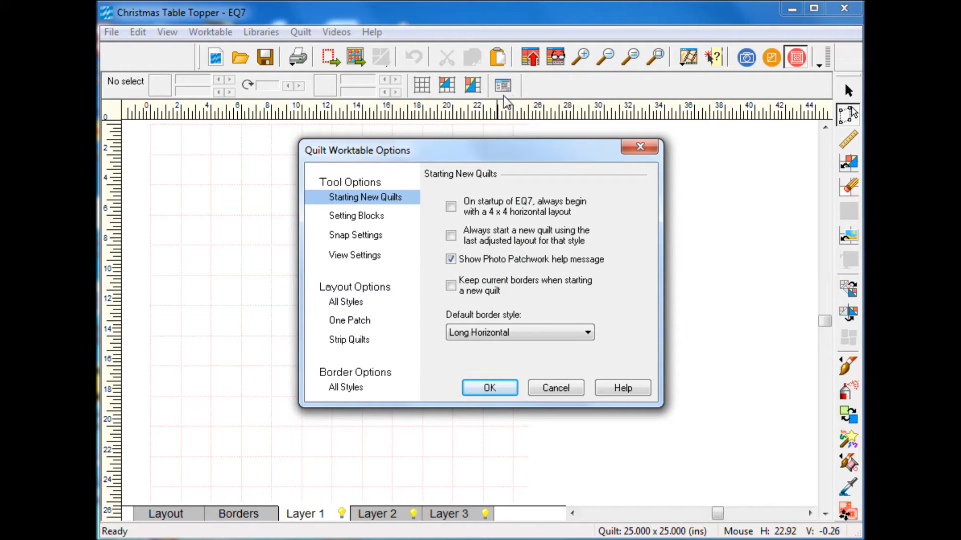
pyautogui.click(374, 223)
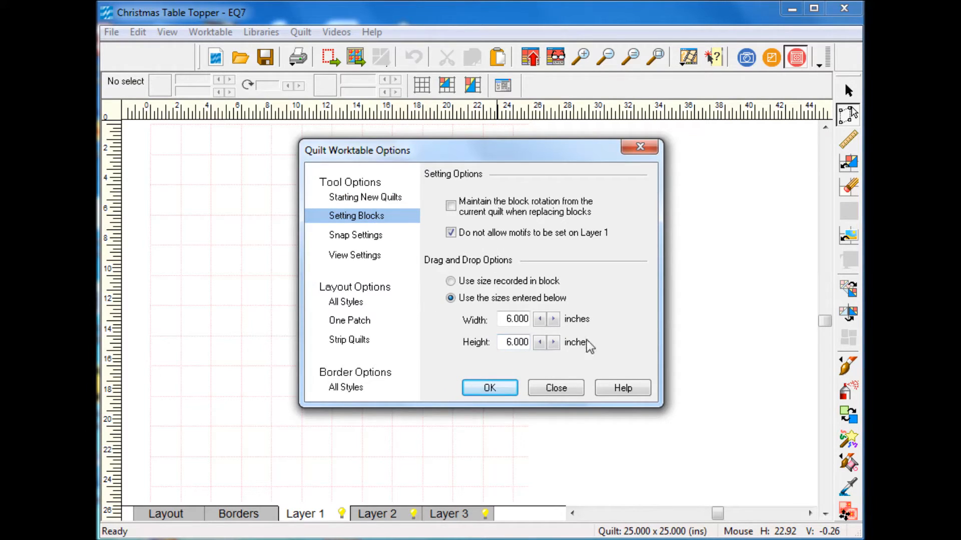
pyautogui.click(450, 282)
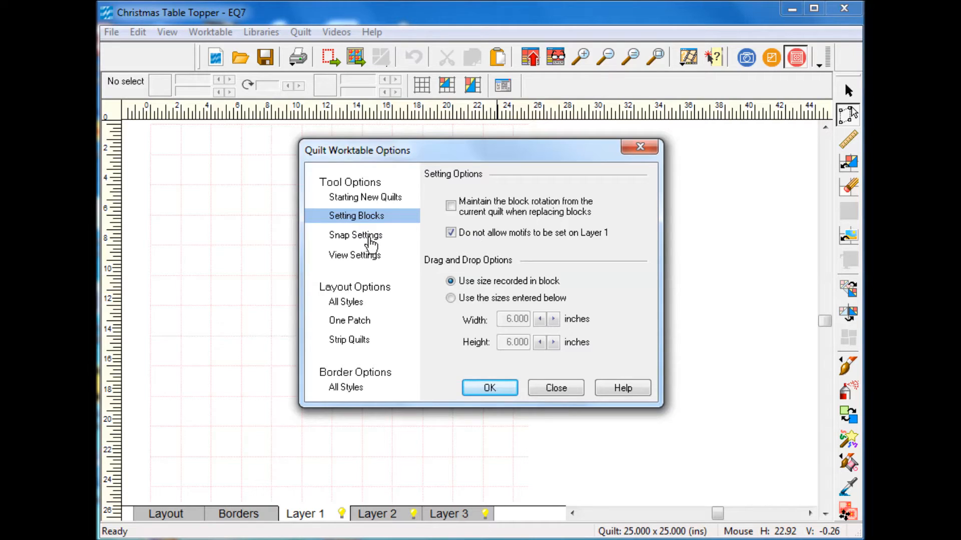
# In the quilt worktable's snap settings, turn off snapping of block position and block size to the grid, then accept the options
pyautogui.click(370, 244)
pyautogui.click(453, 317)
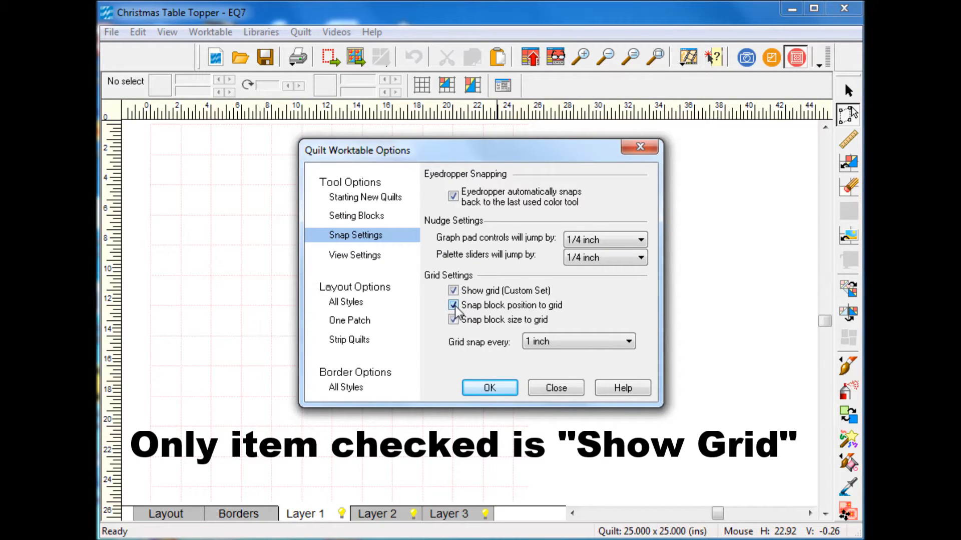
pyautogui.click(453, 305)
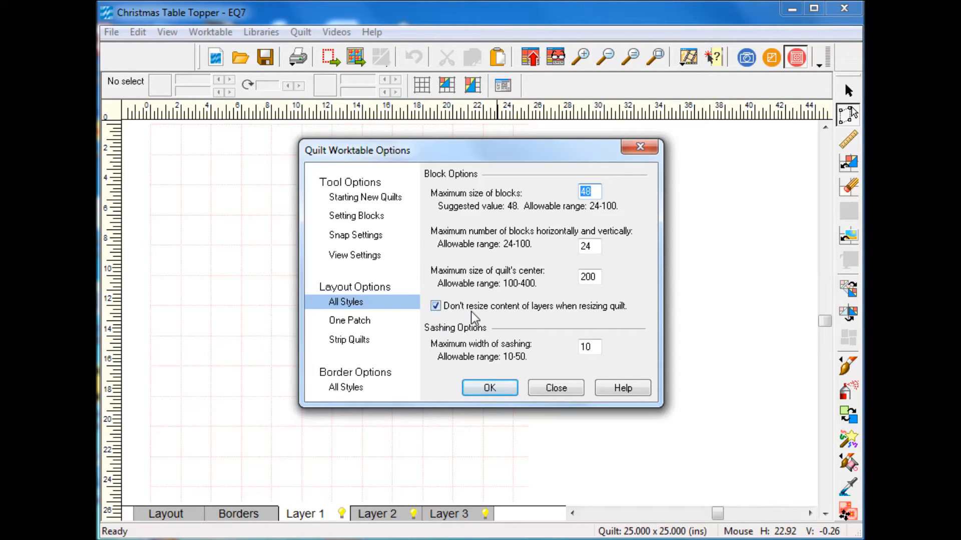
pyautogui.click(490, 393)
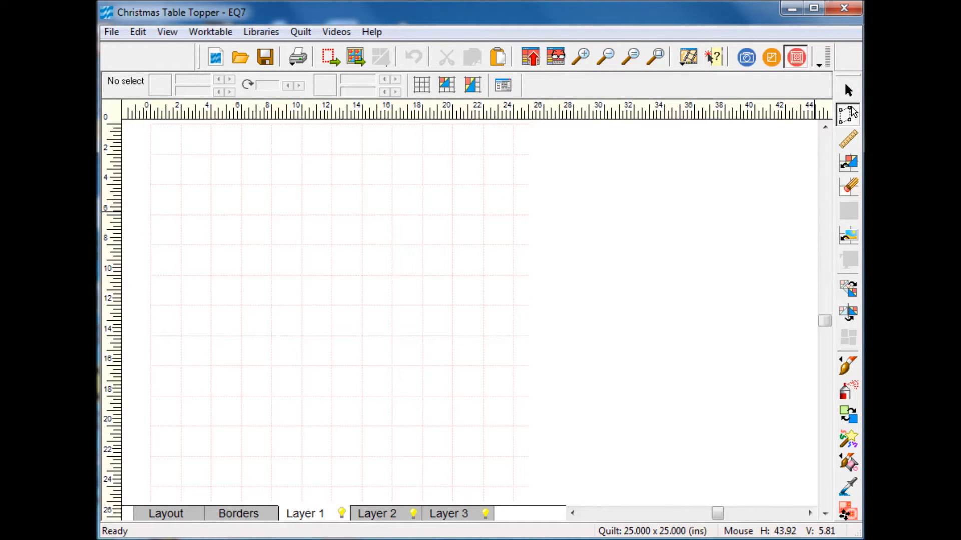
# Set the octagonal Swamp Angel block from the Sketchbook onto Layer 1 of the quilt and close the Sketchbook Blocks palette
pyautogui.click(845, 166)
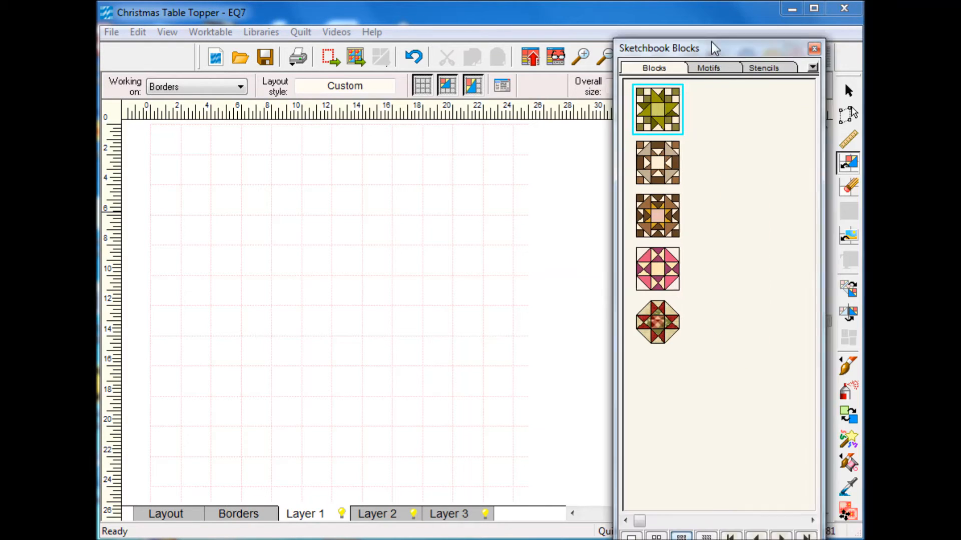
pyautogui.moveTo(732, 45); pyautogui.dragTo(723, 23)
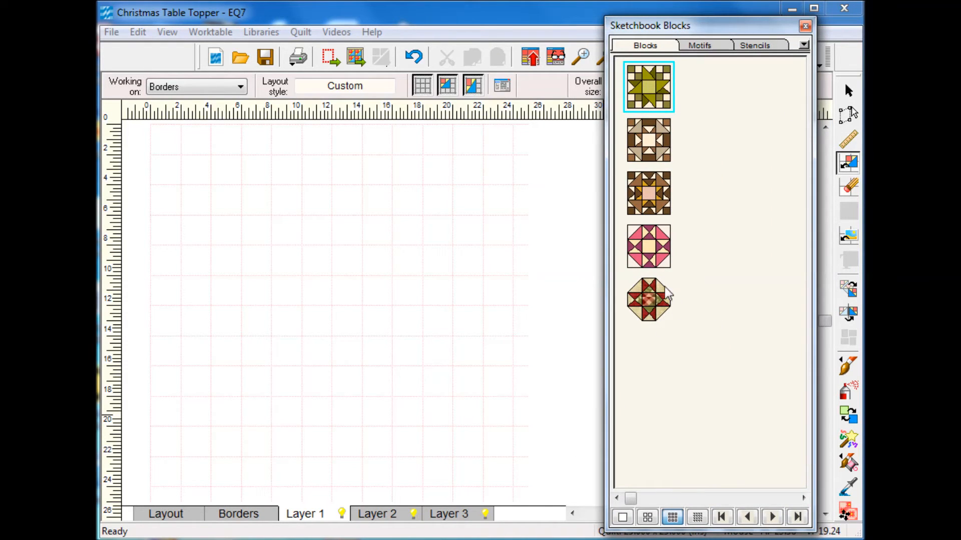
pyautogui.moveTo(657, 311)
pyautogui.mouseDown()
pyautogui.moveTo(596, 317)
pyautogui.moveTo(257, 274)
pyautogui.mouseUp()
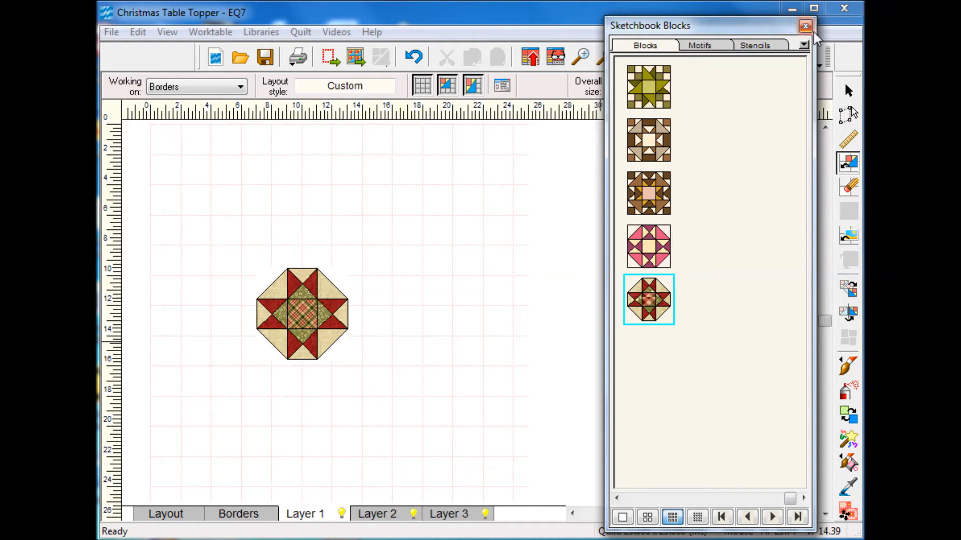
pyautogui.click(805, 26)
# Resize the placed Swamp Angel block to 12 inches wide and 12 inches high with the Adjust tool
pyautogui.click(846, 113)
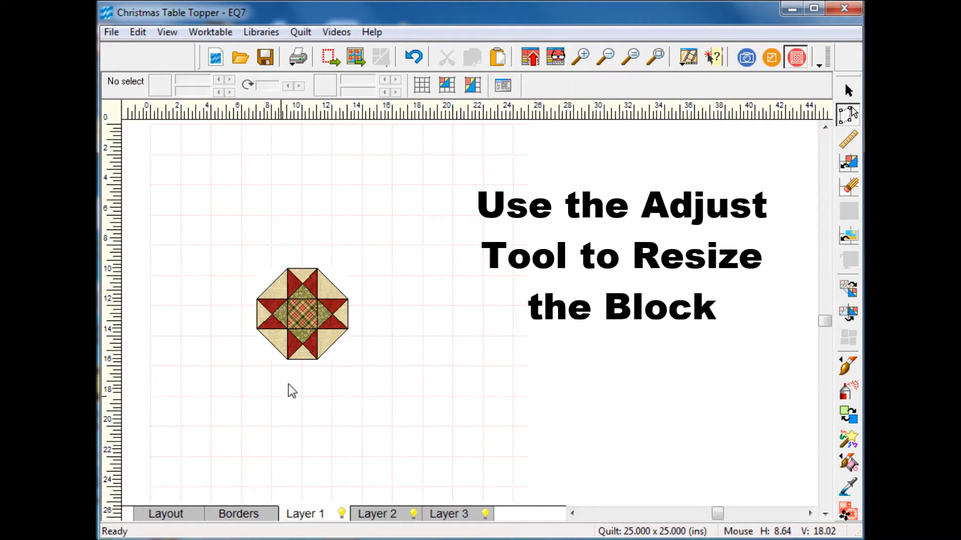
pyautogui.click(318, 353)
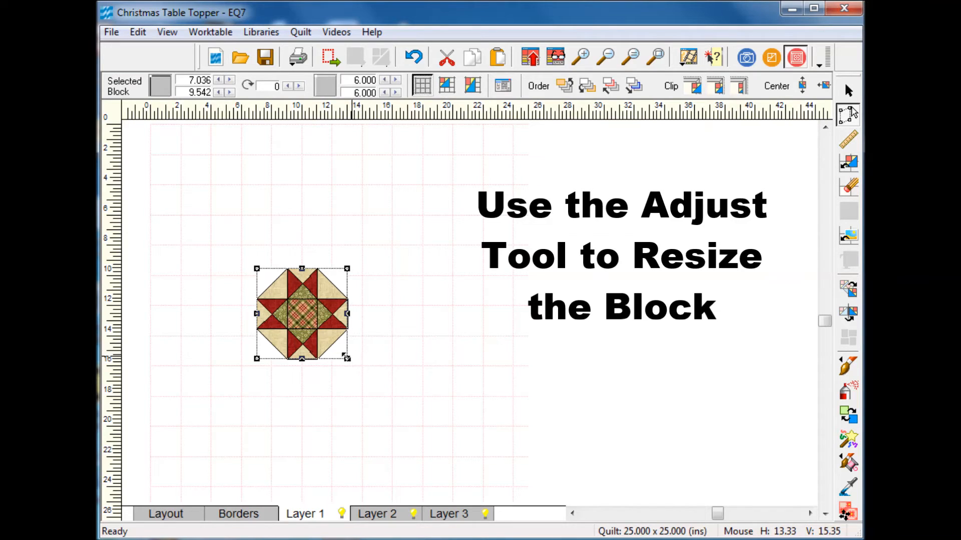
pyautogui.moveTo(352, 80); pyautogui.dragTo(417, 83)
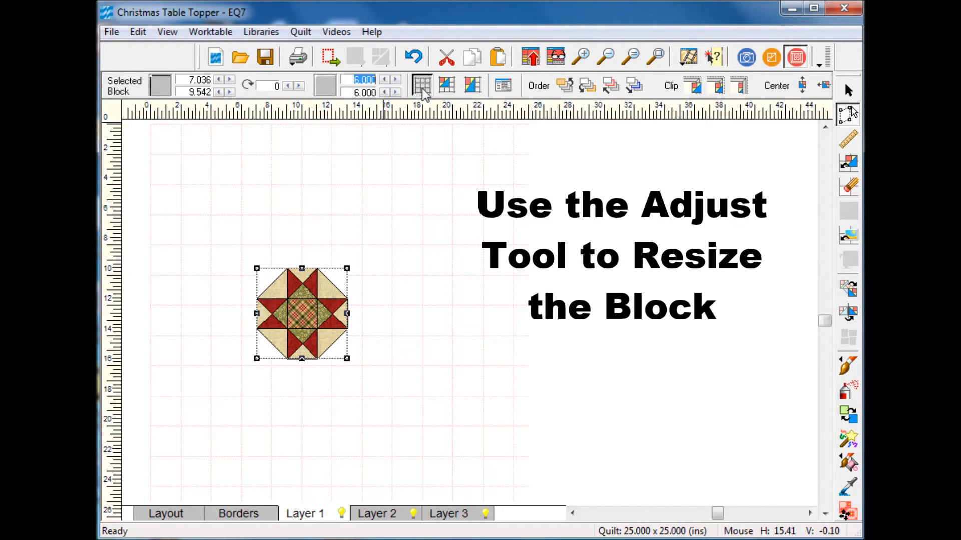
pyautogui.write('12')
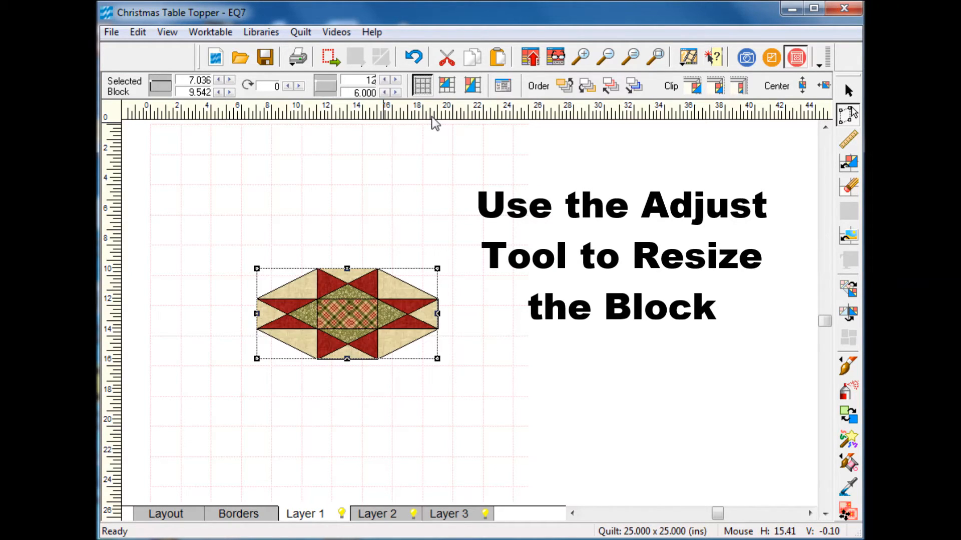
pyautogui.write('12')
pyautogui.press('Tab')
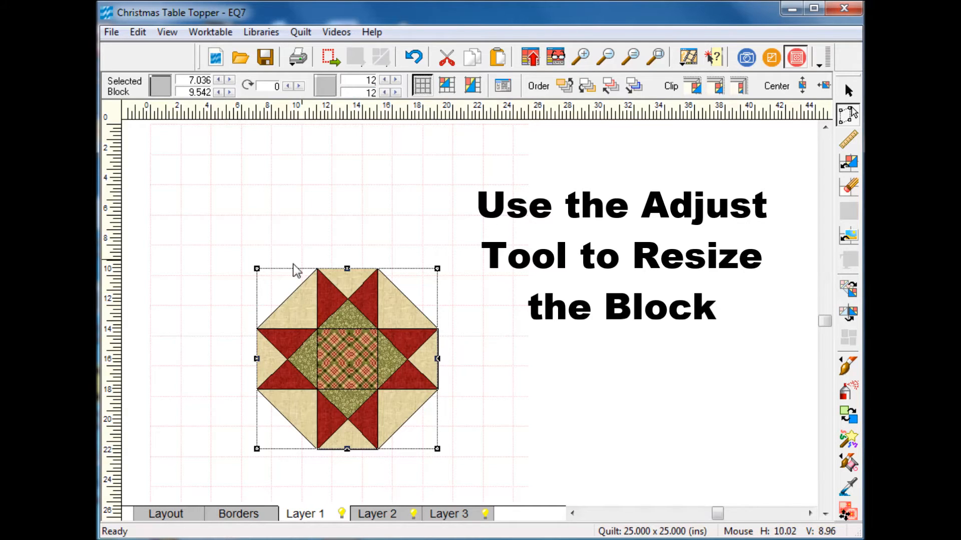
# Center the 12-inch block on the quilt both vertically and horizontally, and deselect it
pyautogui.moveTo(346, 364); pyautogui.dragTo(336, 296)
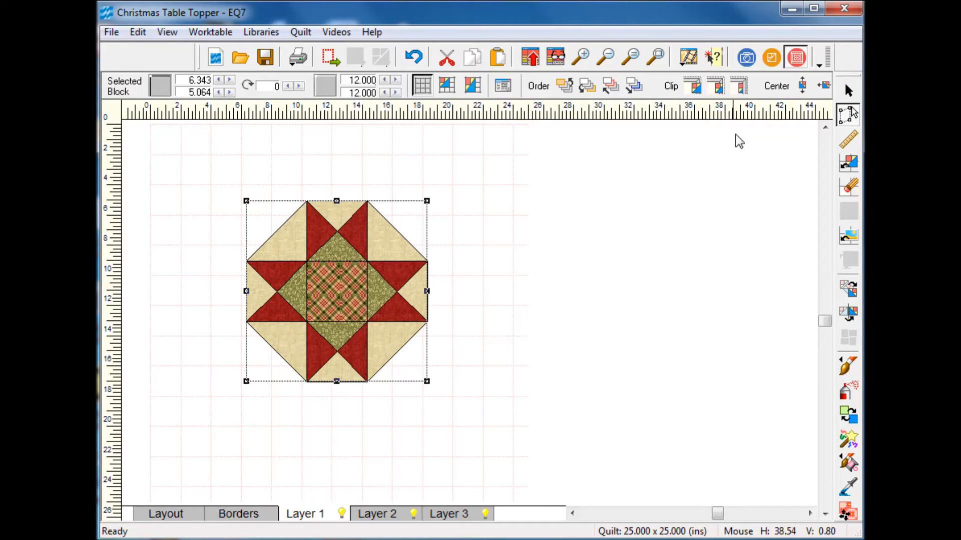
pyautogui.click(803, 86)
pyautogui.click(823, 86)
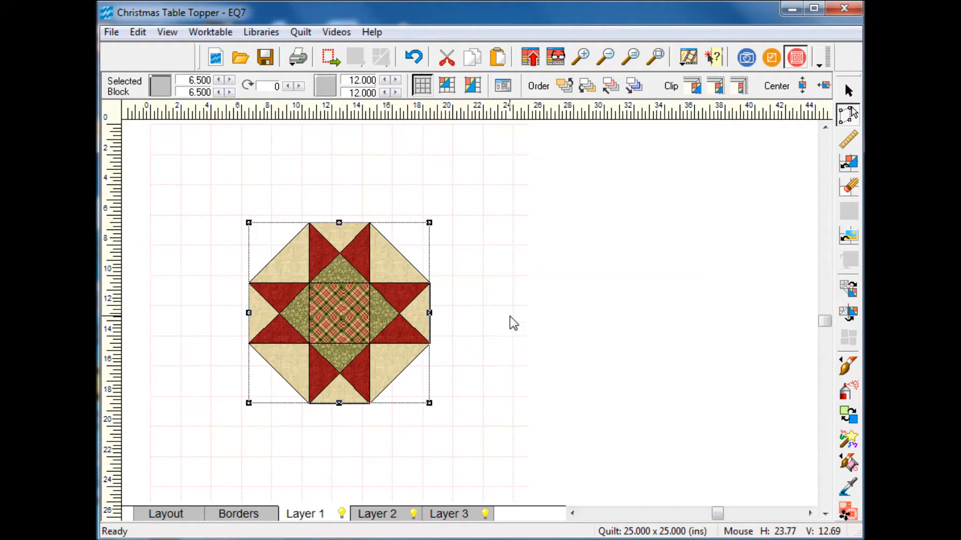
pyautogui.click(485, 312)
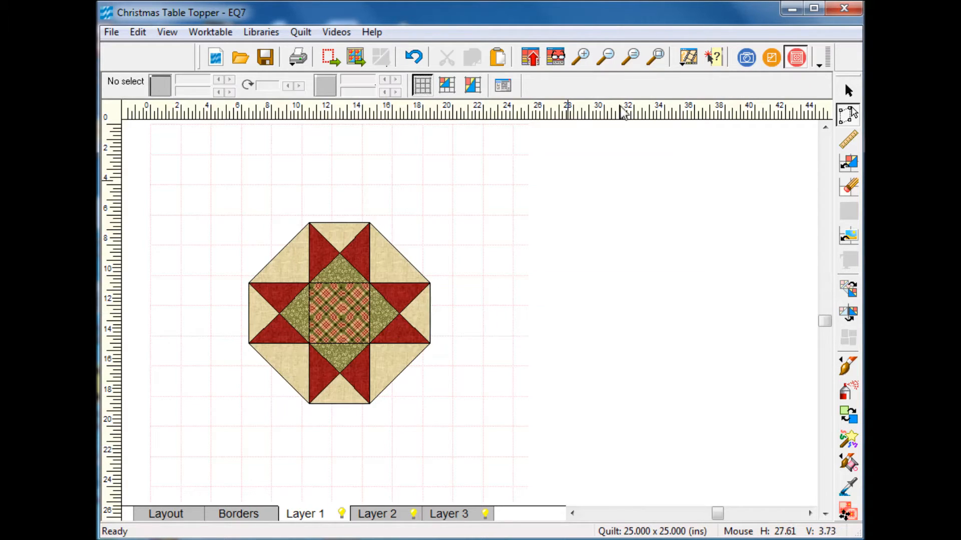
# Measure the diagonal edge at the block's upper-right corner with the tape measure
pyautogui.click(580, 56)
pyautogui.moveTo(341, 186); pyautogui.dragTo(493, 338)
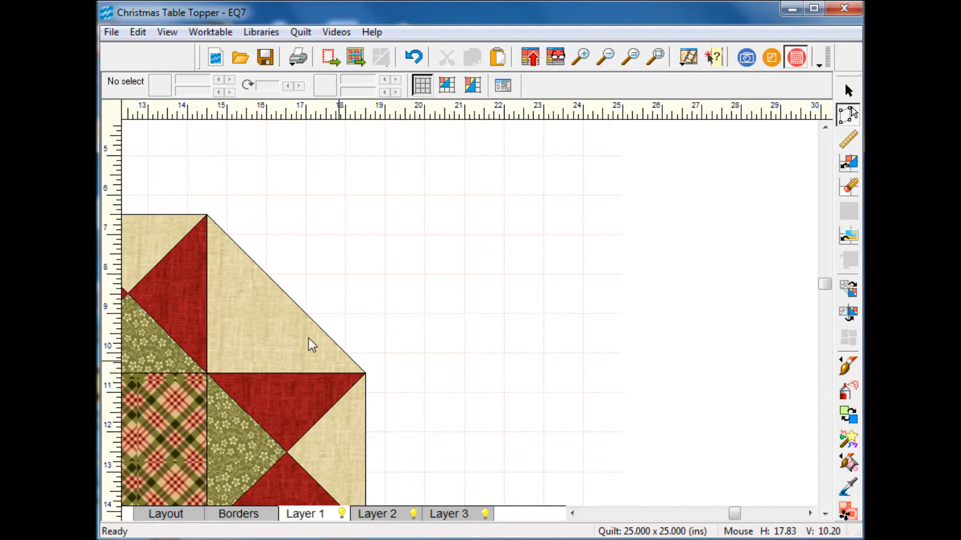
pyautogui.click(850, 141)
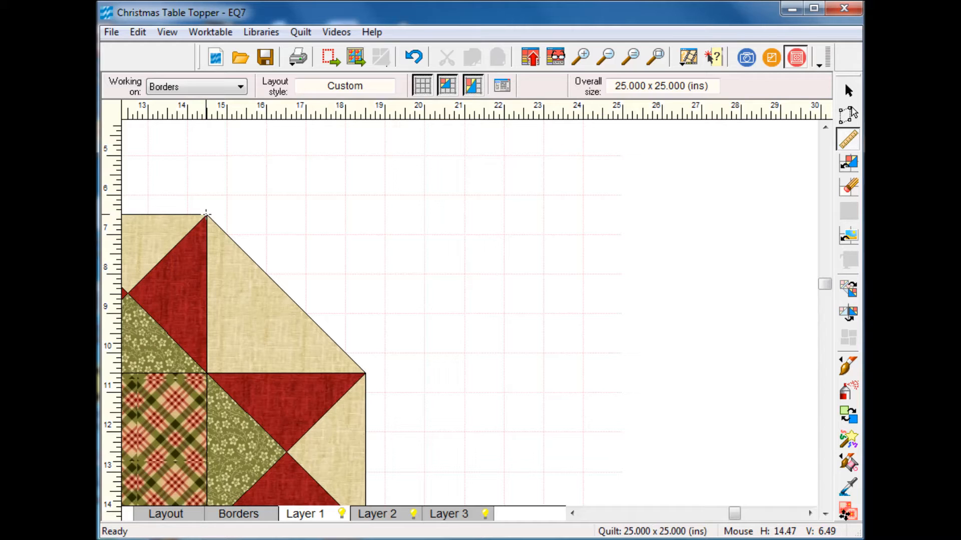
pyautogui.moveTo(206, 214)
pyautogui.mouseDown()
pyautogui.moveTo(389, 346)
pyautogui.moveTo(364, 373)
pyautogui.mouseUp()
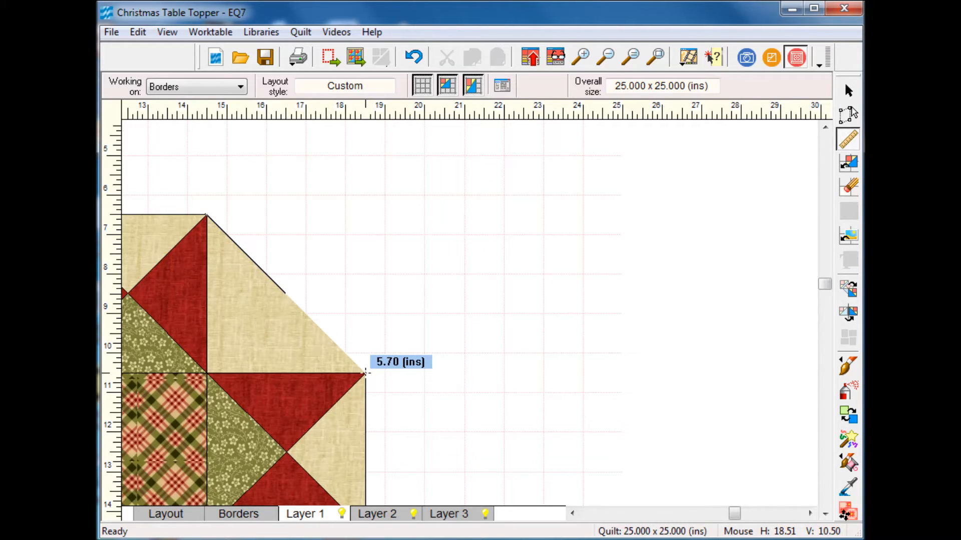
pyautogui.moveTo(366, 373); pyautogui.dragTo(366, 373)
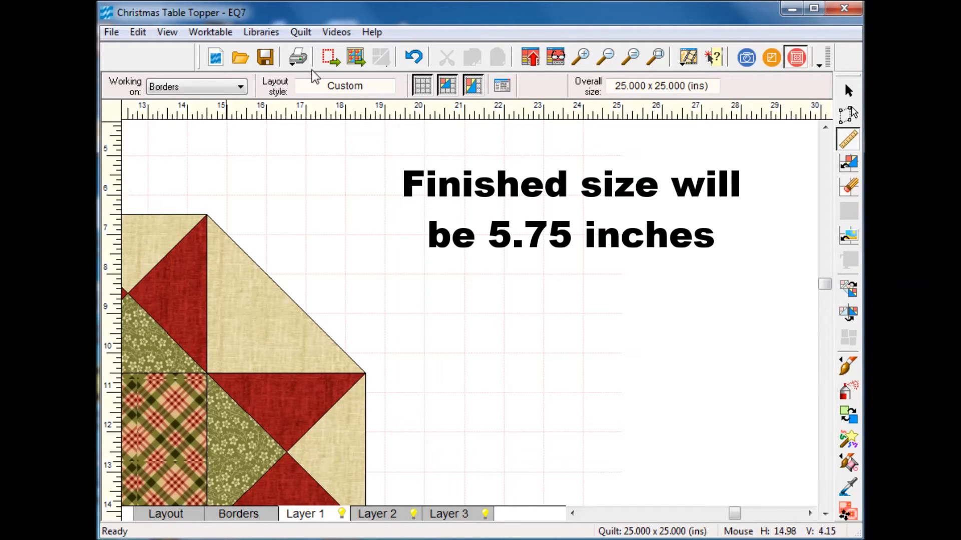
# Switch to the block worktable and start a new PatchDraw block
pyautogui.click(217, 32)
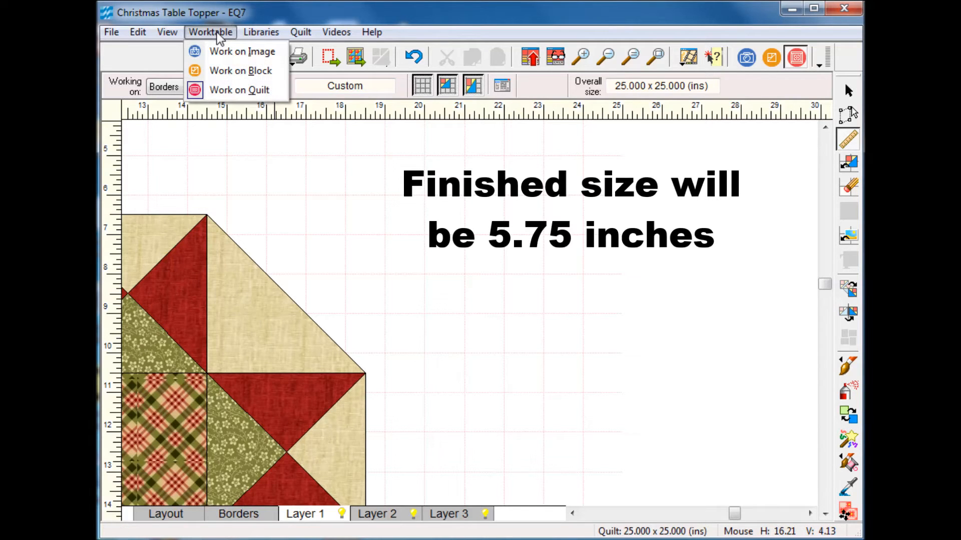
pyautogui.click(245, 73)
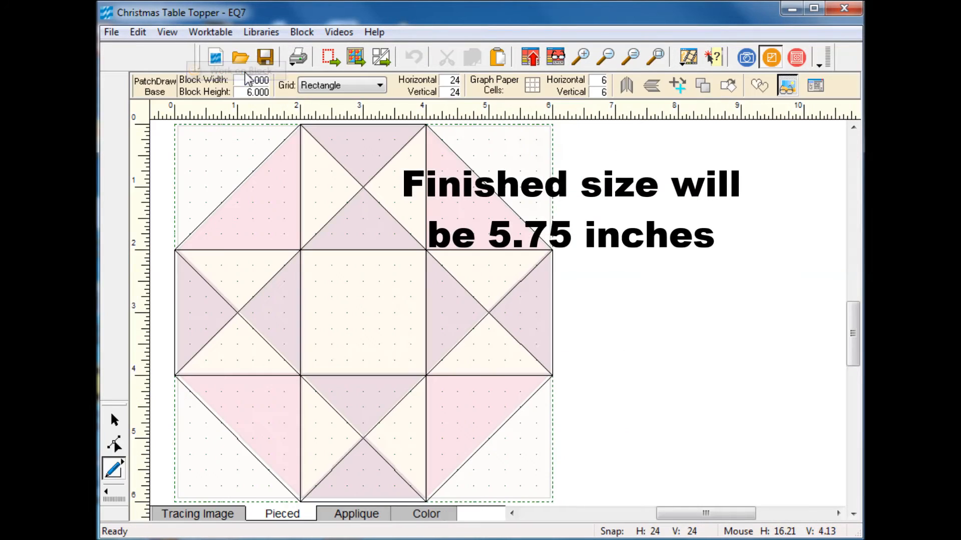
pyautogui.click(305, 33)
pyautogui.moveTo(333, 53)
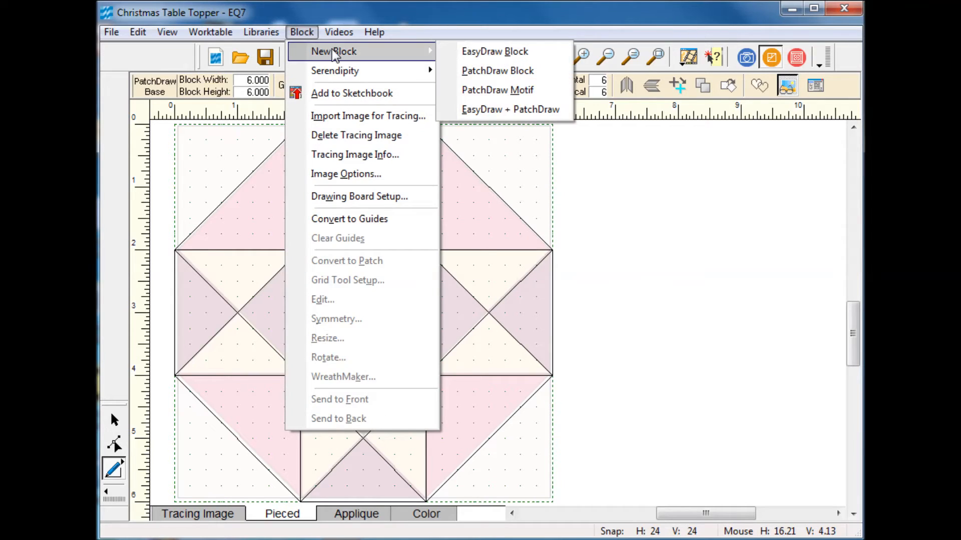
pyautogui.click(528, 74)
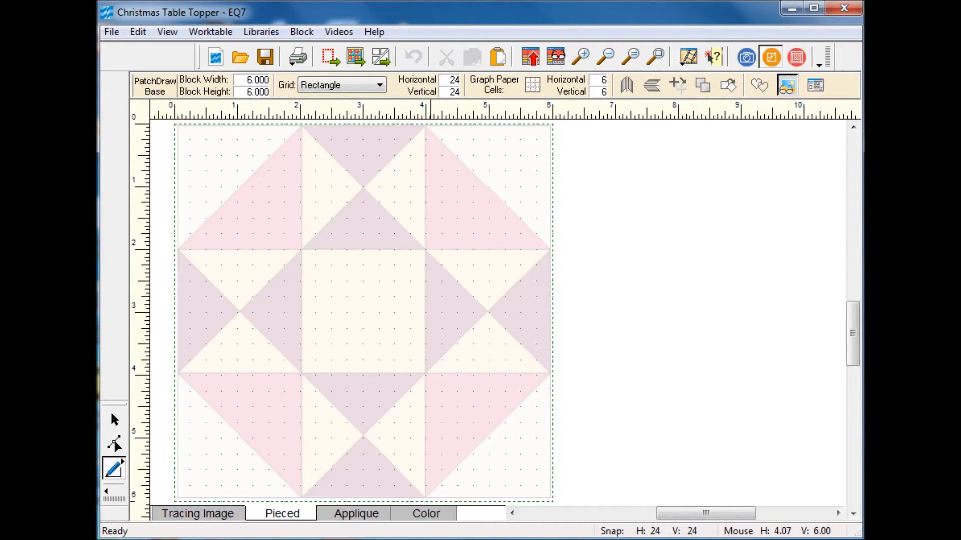
# Delete the tracing image from the new block and return to its pieced layer
pyautogui.click(227, 516)
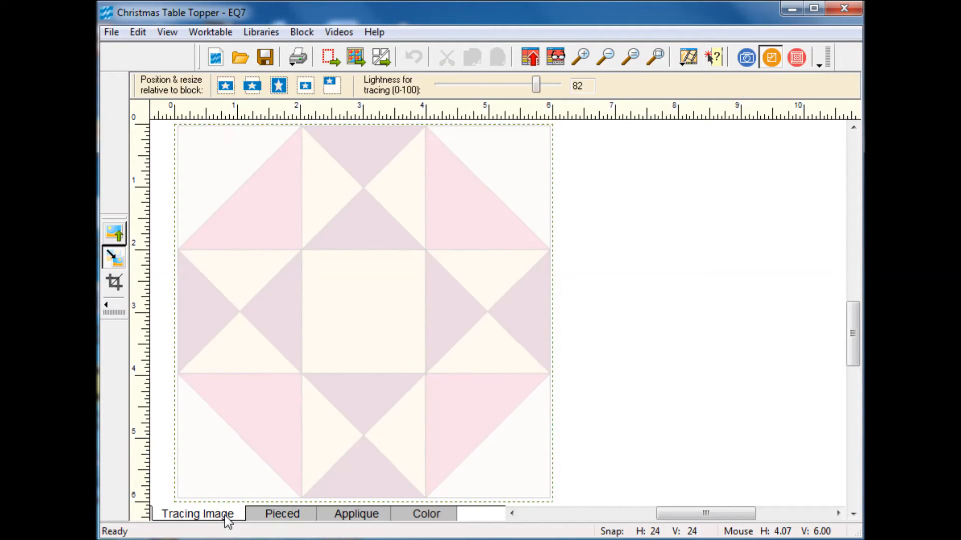
pyautogui.rightClick(250, 372)
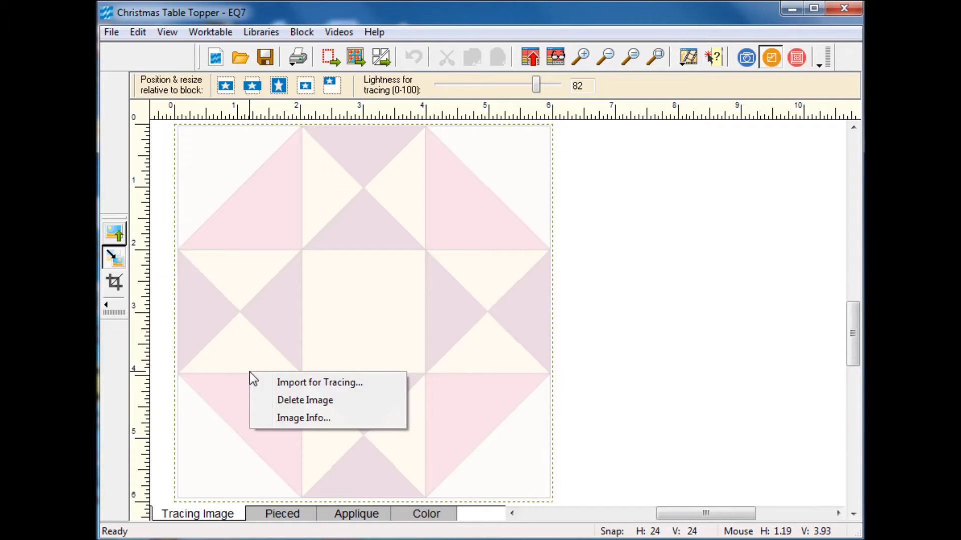
pyautogui.click(323, 401)
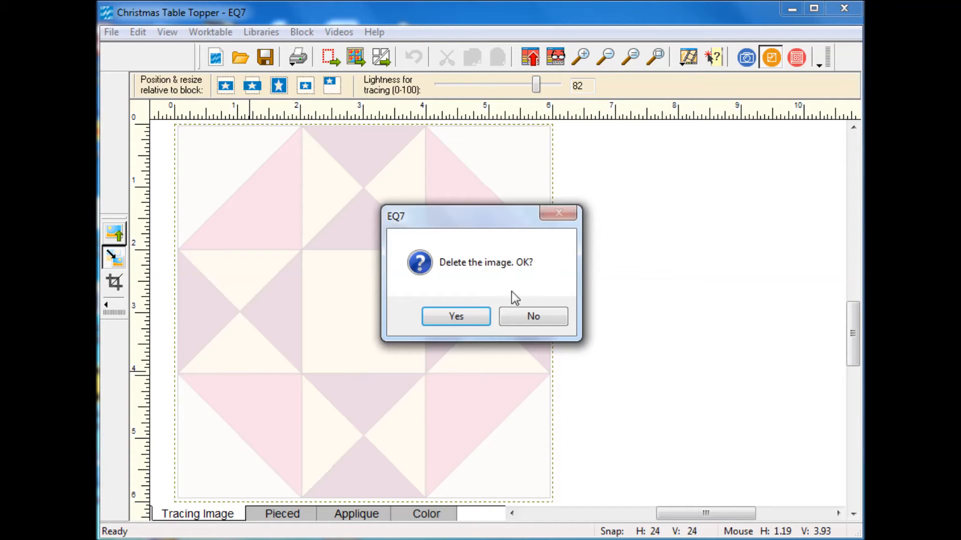
pyautogui.click(460, 319)
pyautogui.click(284, 519)
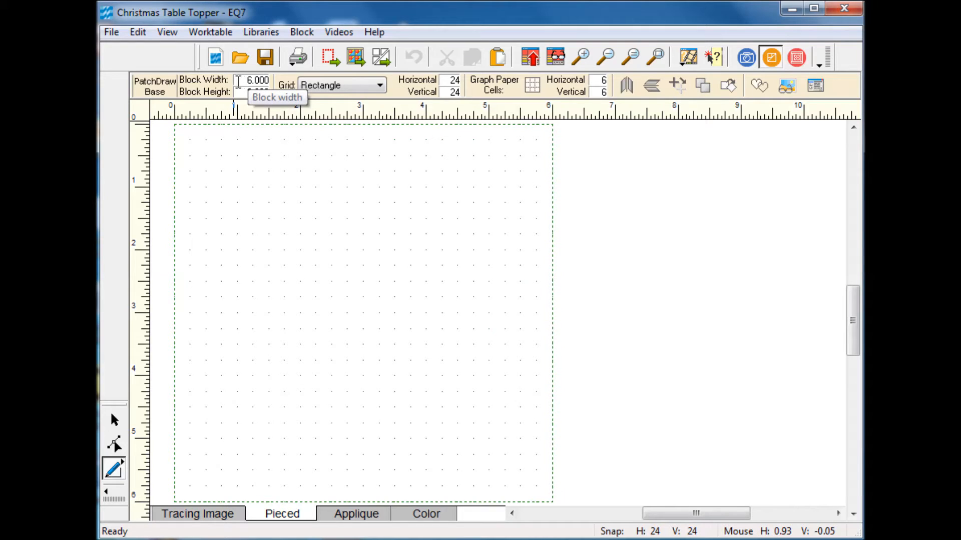
# Set the block to 5.75 inches wide and 1 inch high, with 23 horizontal snap divisions
pyautogui.moveTo(250, 82); pyautogui.dragTo(276, 85)
pyautogui.write('5.75')
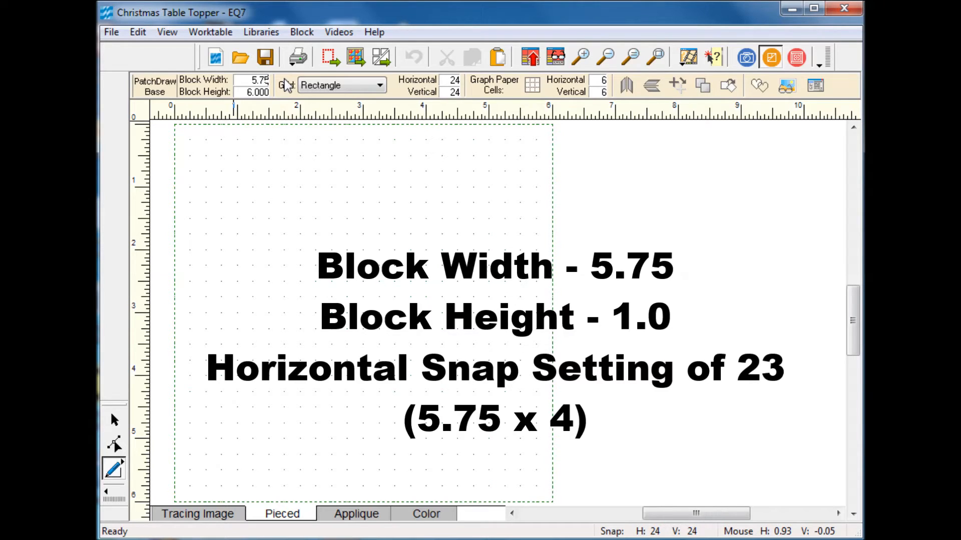
pyautogui.press('Tab')
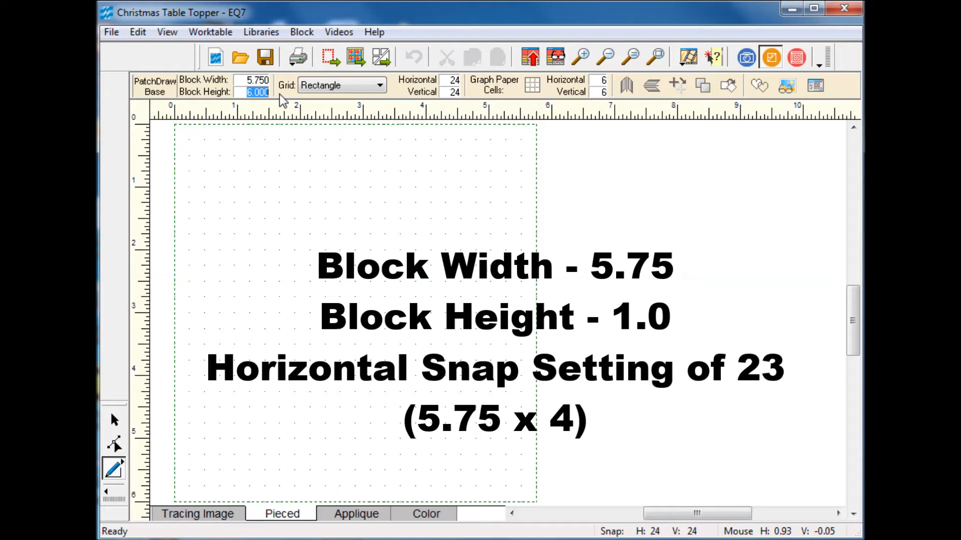
pyautogui.write('1')
pyautogui.press('Return')
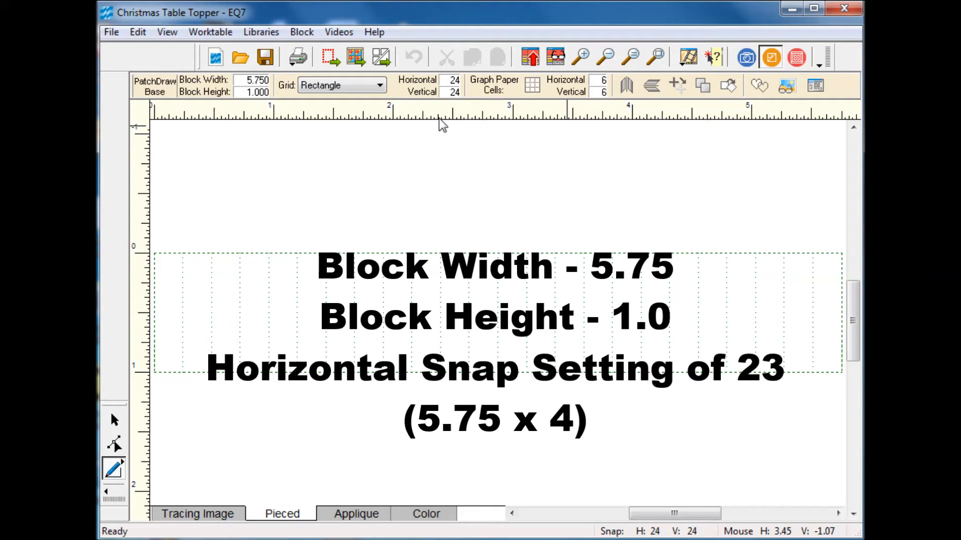
pyautogui.click(446, 80)
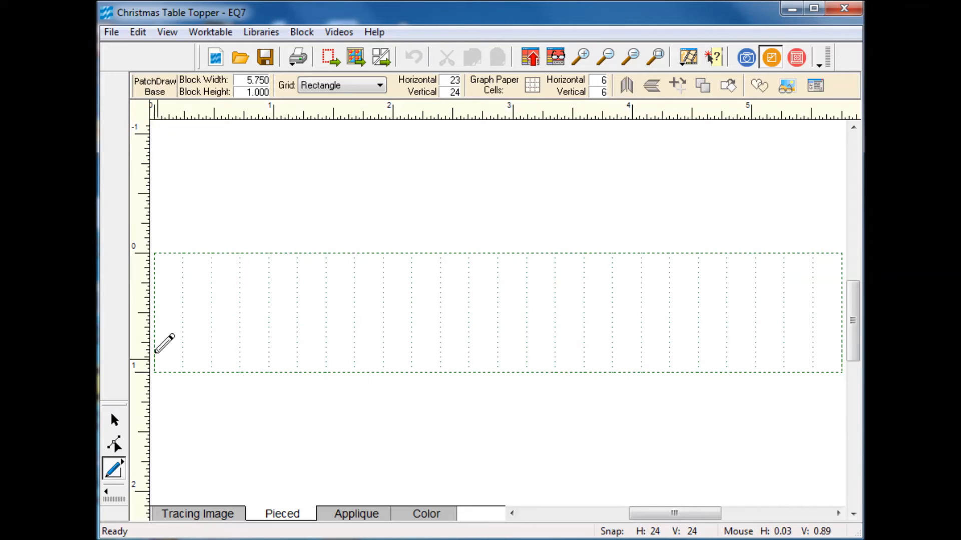
# Draw a closed trapezoid with a full-width lower edge and 45-degree sides meeting the block's top at 1 and 4.75 inches
pyautogui.moveTo(164, 360)
pyautogui.mouseDown()
pyautogui.moveTo(272, 261)
pyautogui.moveTo(241, 254)
pyautogui.moveTo(274, 253)
pyautogui.mouseUp()
pyautogui.moveTo(273, 253)
pyautogui.mouseDown()
pyautogui.moveTo(547, 266)
pyautogui.moveTo(594, 252)
pyautogui.moveTo(692, 253)
pyautogui.mouseUp()
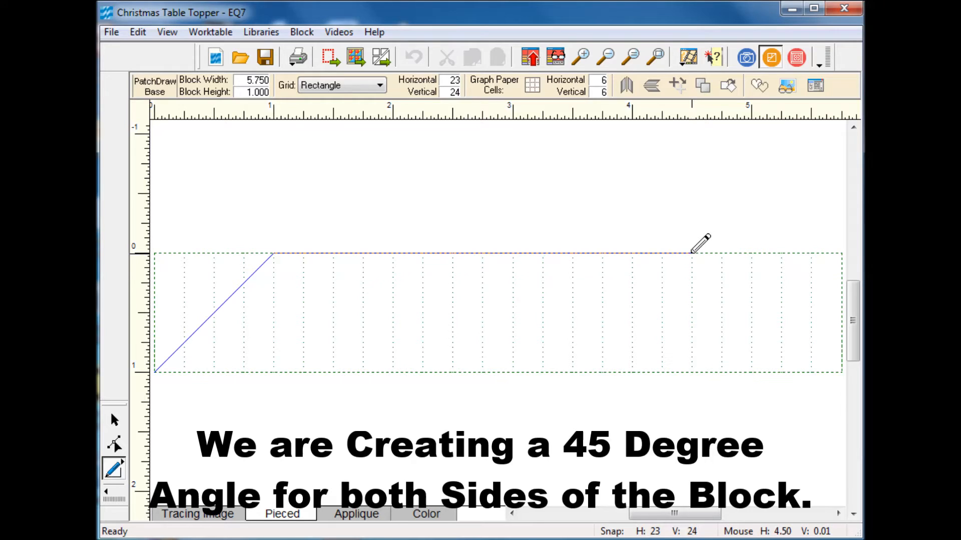
pyautogui.moveTo(692, 253)
pyautogui.mouseDown()
pyautogui.moveTo(721, 253)
pyautogui.moveTo(762, 301)
pyautogui.moveTo(842, 359)
pyautogui.moveTo(842, 371)
pyautogui.moveTo(156, 373)
pyautogui.mouseUp()
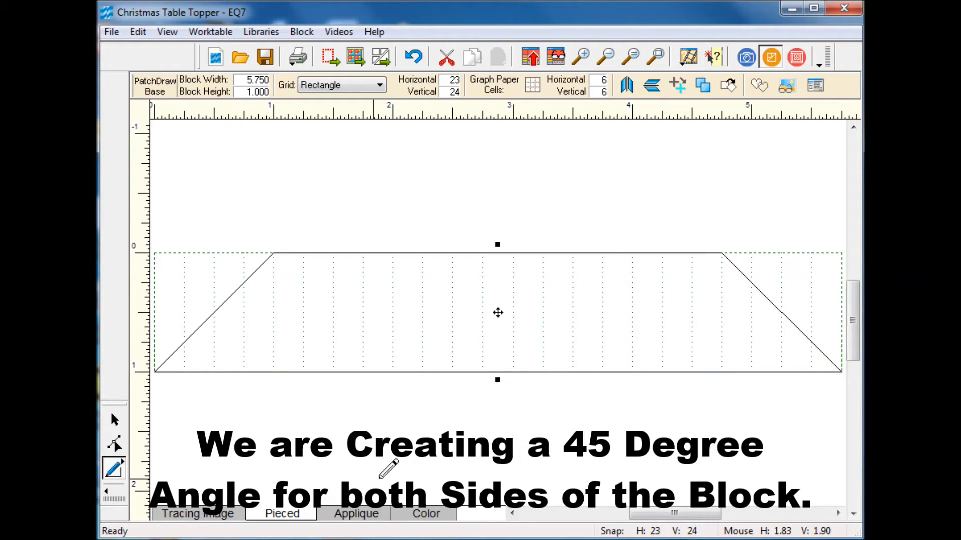
# Color the trapezoid patch with the red fabric that has a tan floral scroll print
pyautogui.click(434, 518)
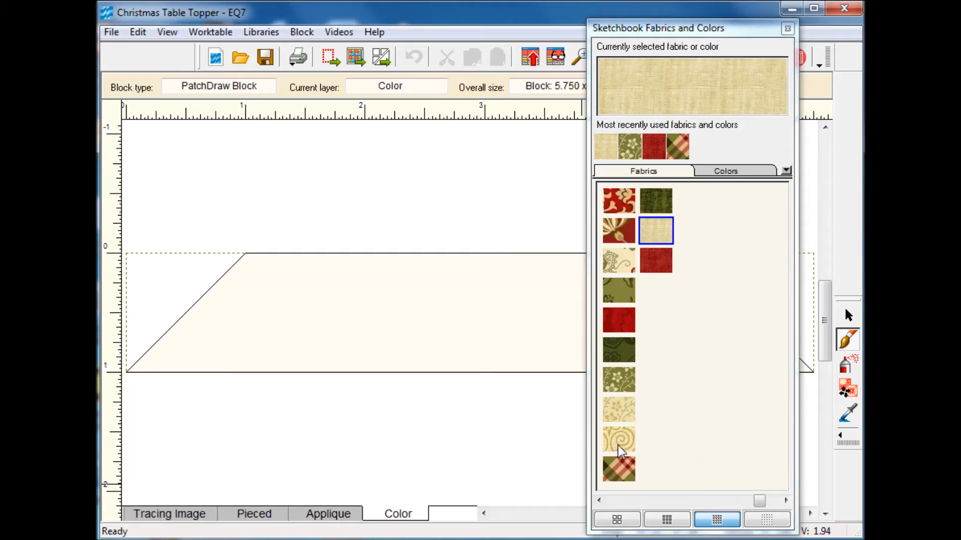
pyautogui.click(619, 205)
pyautogui.click(408, 285)
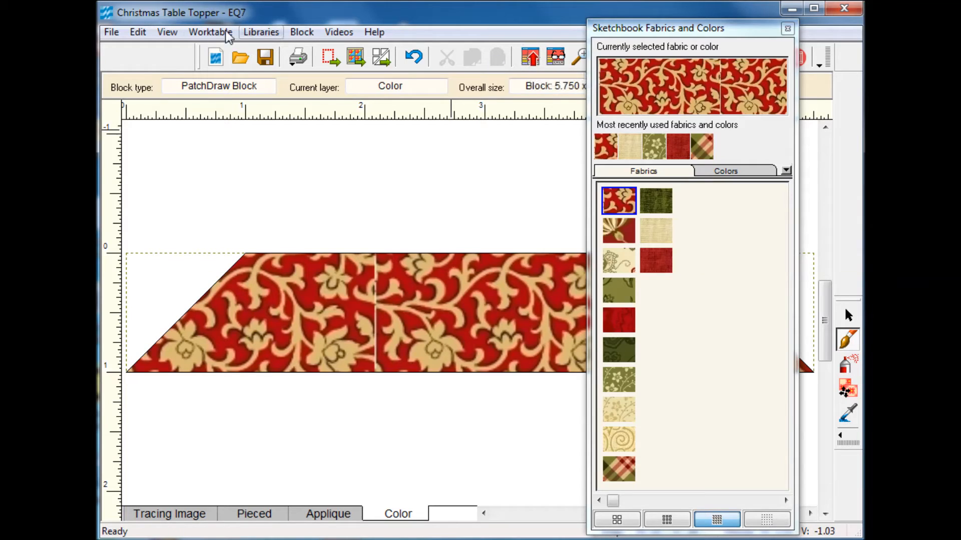
pyautogui.click(214, 36)
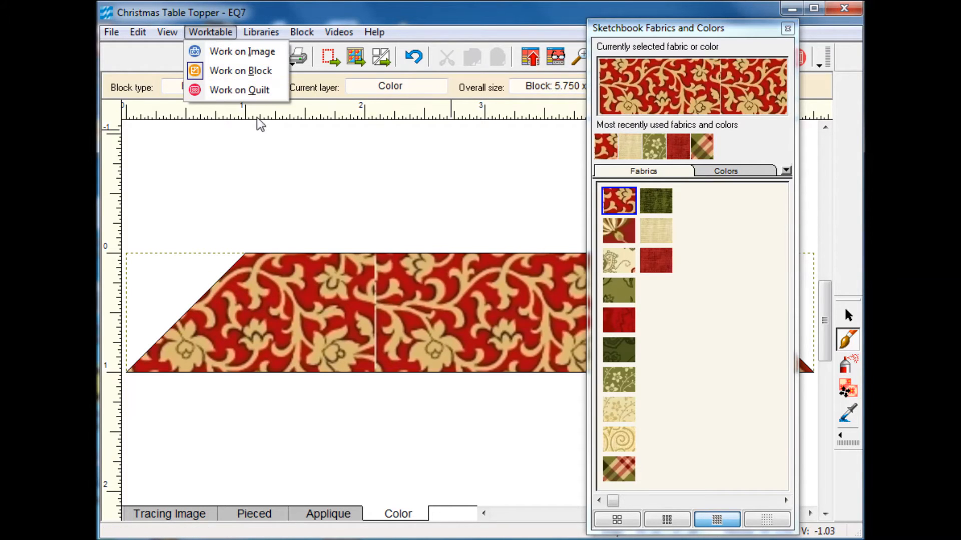
# Place the red trapezoid block from the Sketchbook at its actual size on Layer 1 of the quilt, beside the star block
pyautogui.click(254, 89)
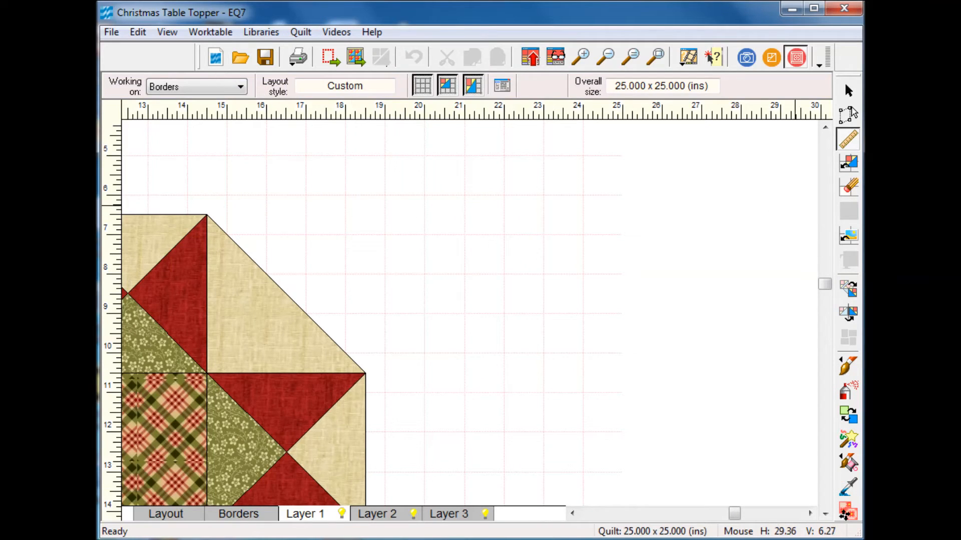
pyautogui.click(847, 164)
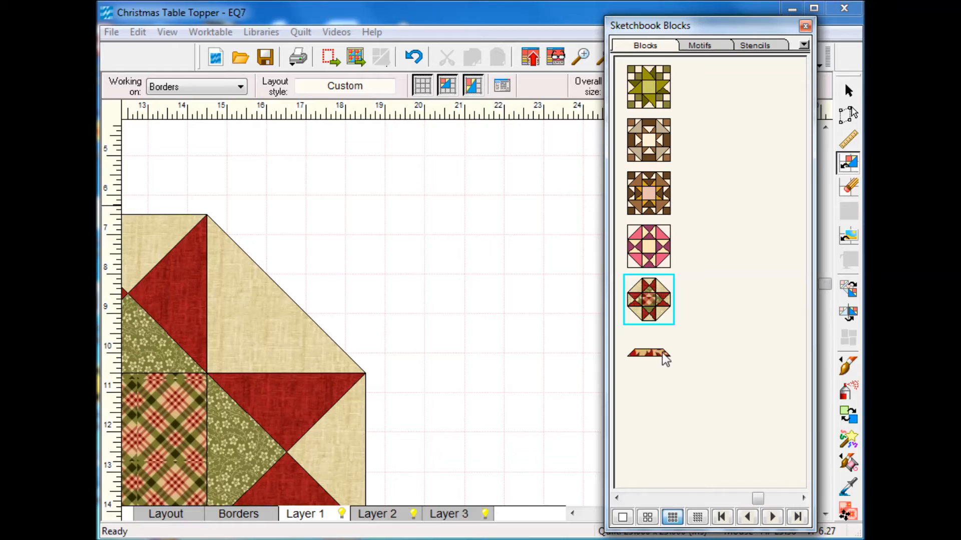
pyautogui.moveTo(660, 360); pyautogui.dragTo(337, 214)
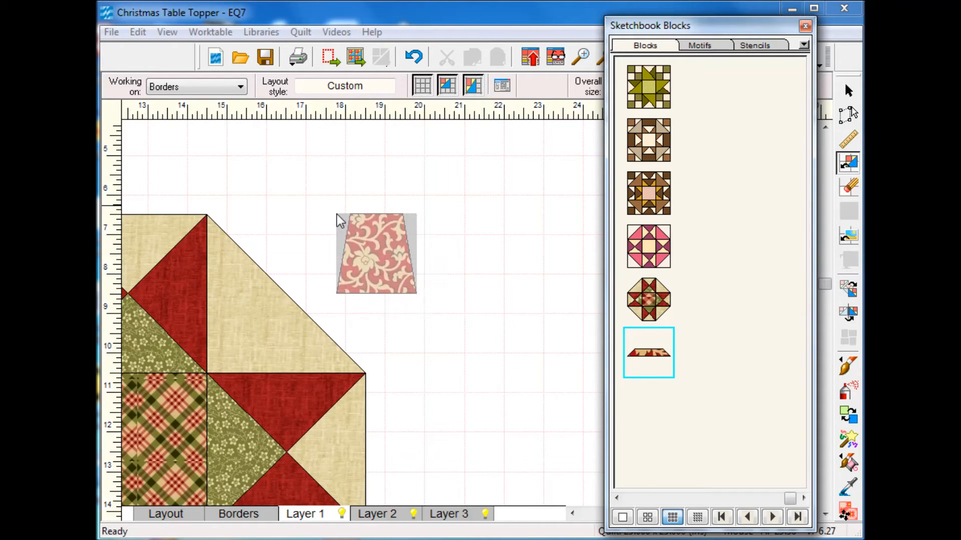
pyautogui.moveTo(337, 215); pyautogui.dragTo(337, 216)
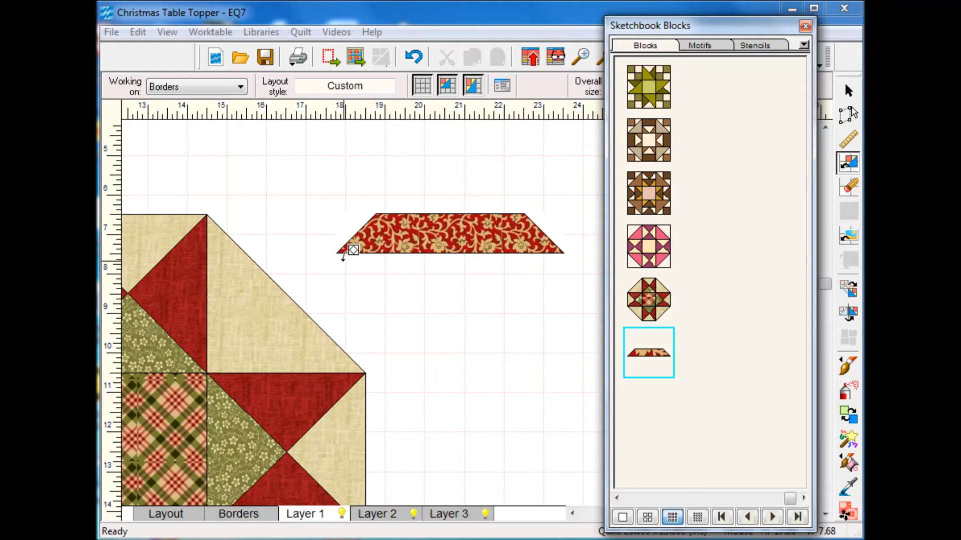
pyautogui.click(804, 25)
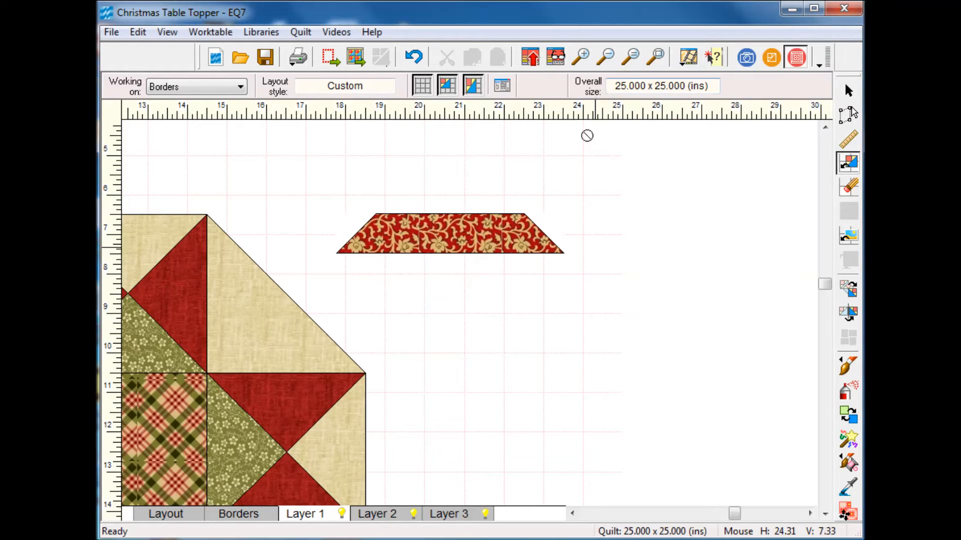
# Rotate the trapezoid strip 45 degrees and align its long edge with the star block's upper-right diagonal edge
pyautogui.click(848, 115)
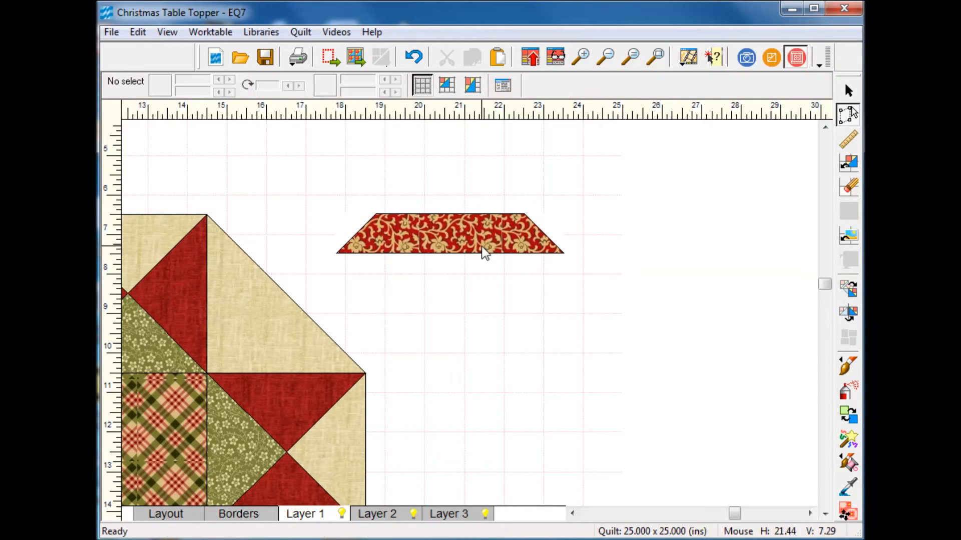
pyautogui.click(500, 243)
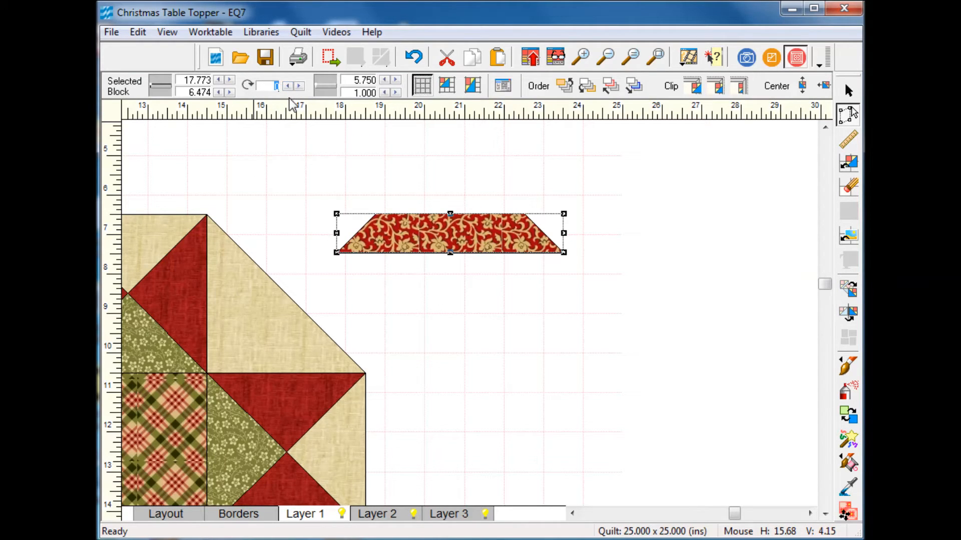
pyautogui.write('45')
pyautogui.press('Return')
pyautogui.moveTo(412, 325); pyautogui.dragTo(312, 295)
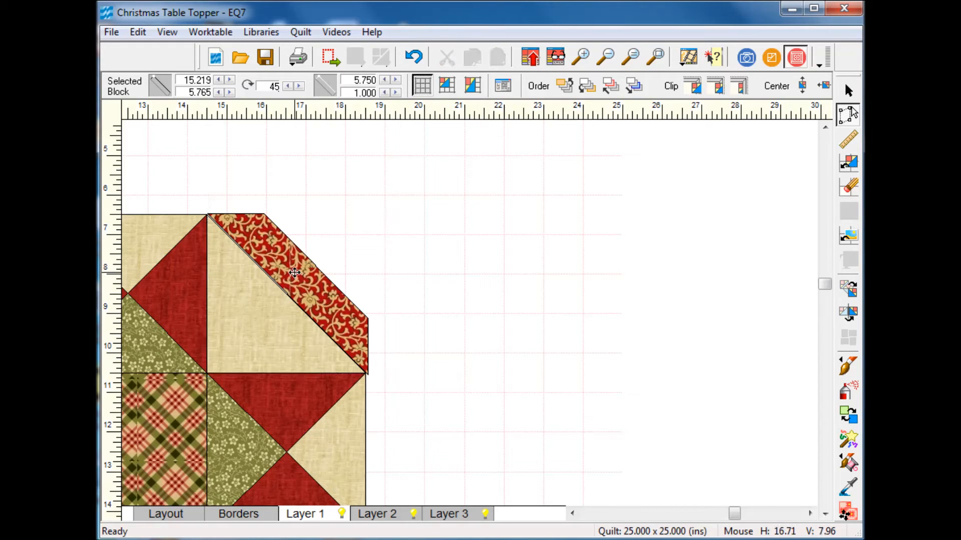
pyautogui.moveTo(294, 272); pyautogui.dragTo(293, 272)
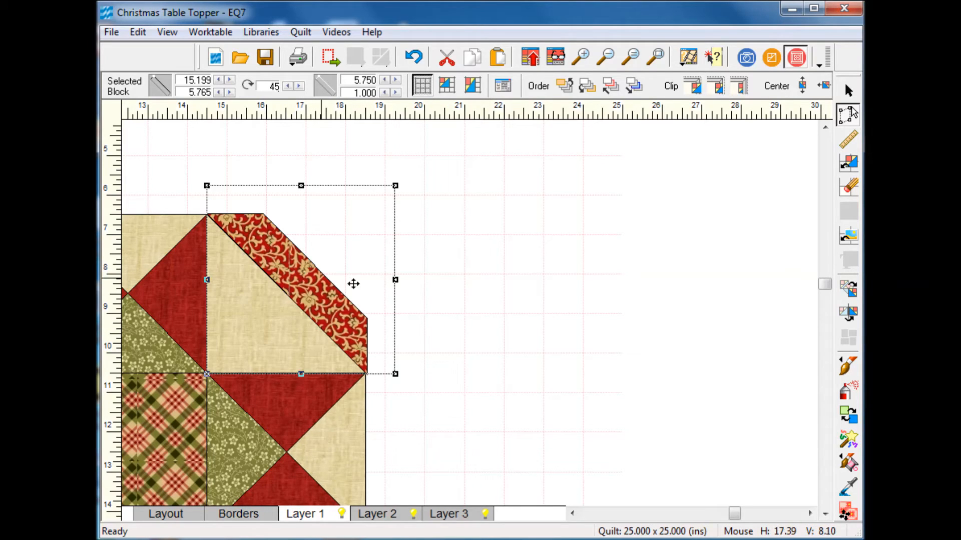
pyautogui.click(467, 308)
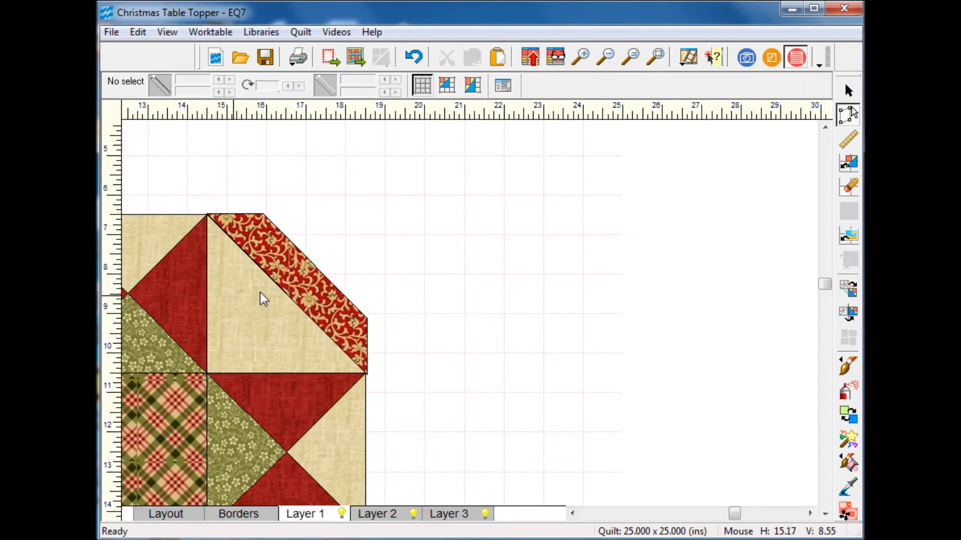
# Duplicate the upper-right border strip and move the copy clear of the original into the empty area beside it
pyautogui.click(309, 289)
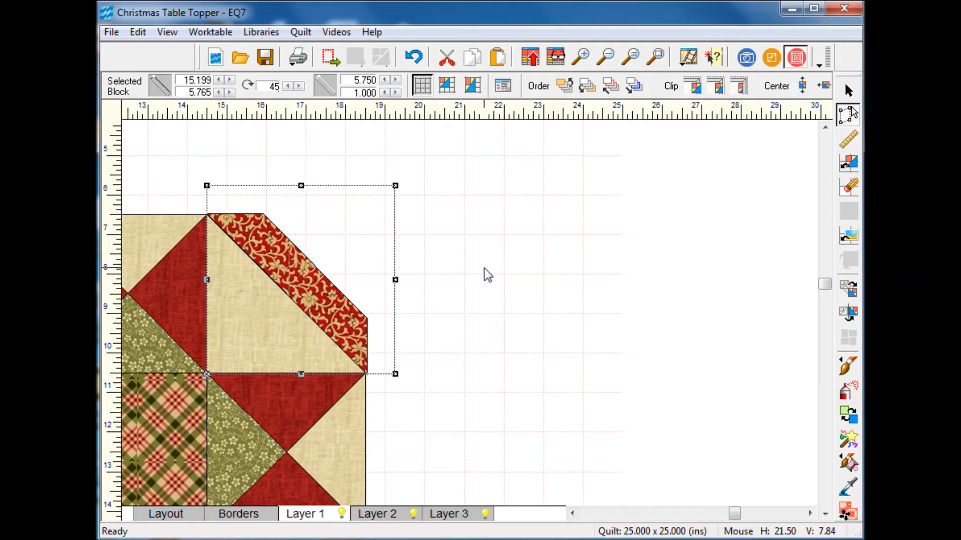
pyautogui.moveTo(344, 283); pyautogui.dragTo(393, 323)
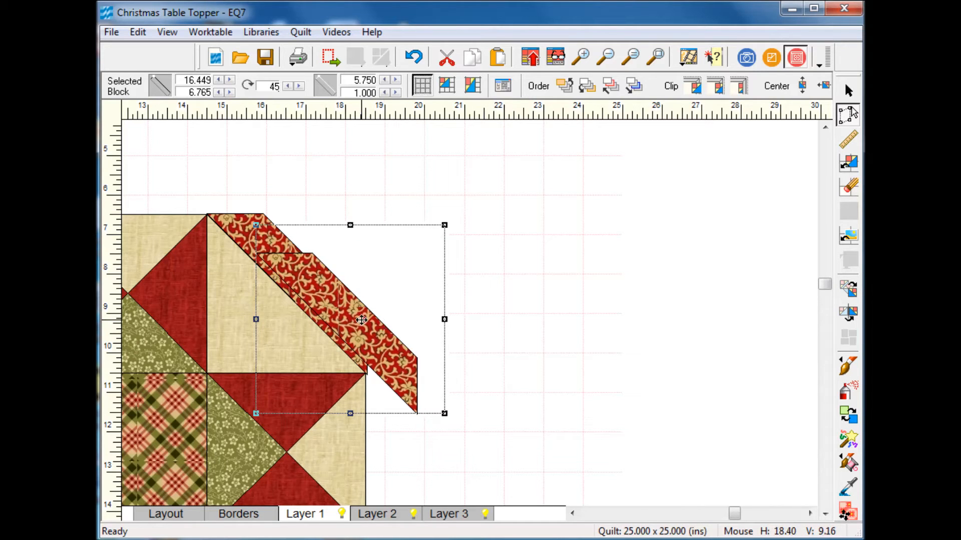
pyautogui.moveTo(361, 319); pyautogui.dragTo(438, 301)
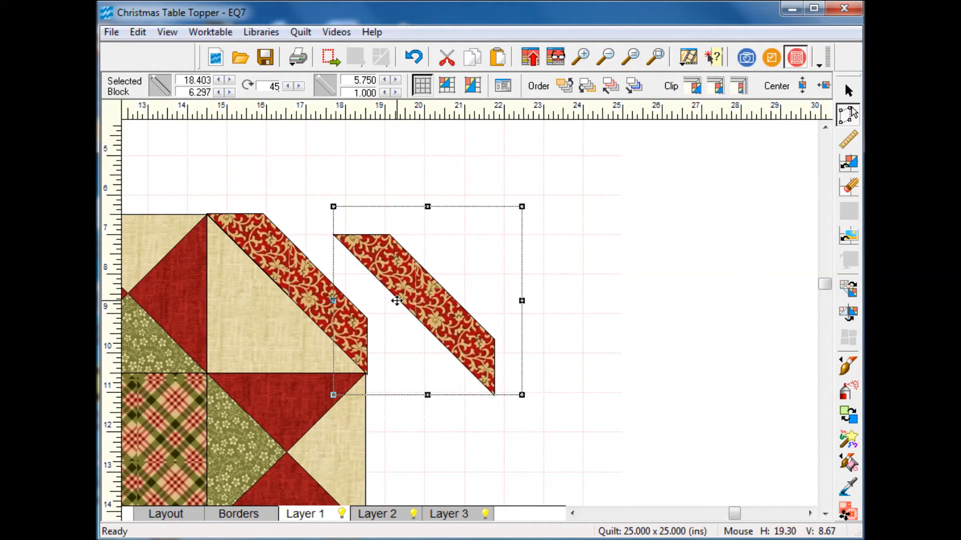
# Rotate the design inside the copied strip and resize it to 1 inch wide by 5.75 inches high
pyautogui.click(849, 295)
pyautogui.click(446, 309)
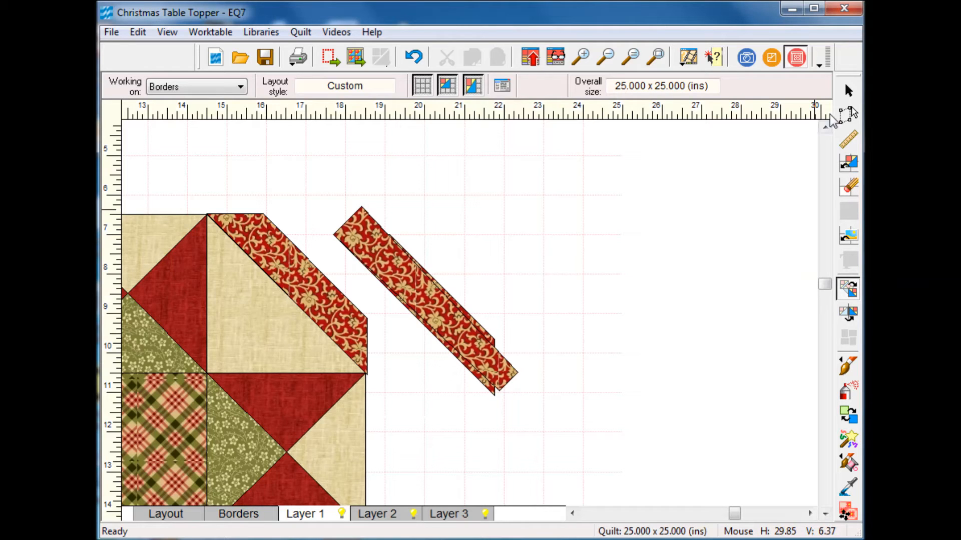
pyautogui.click(849, 115)
pyautogui.click(450, 314)
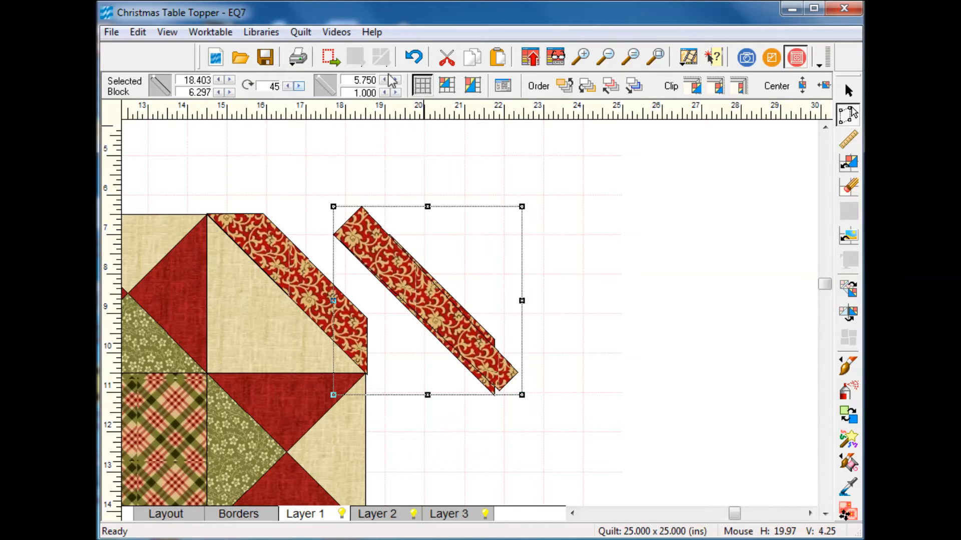
pyautogui.moveTo(346, 81); pyautogui.dragTo(404, 83)
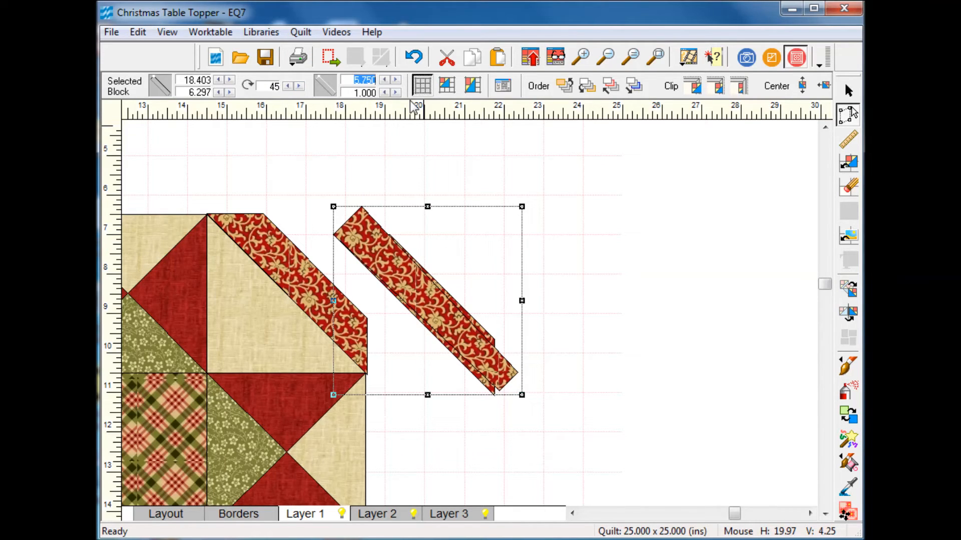
pyautogui.write('1')
pyautogui.press('Tab')
pyautogui.write('5')
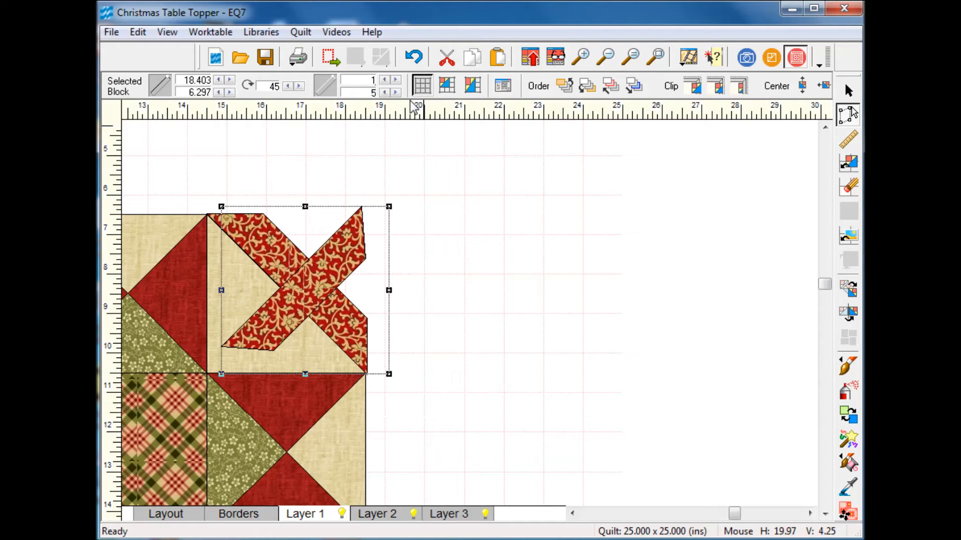
pyautogui.write('.75')
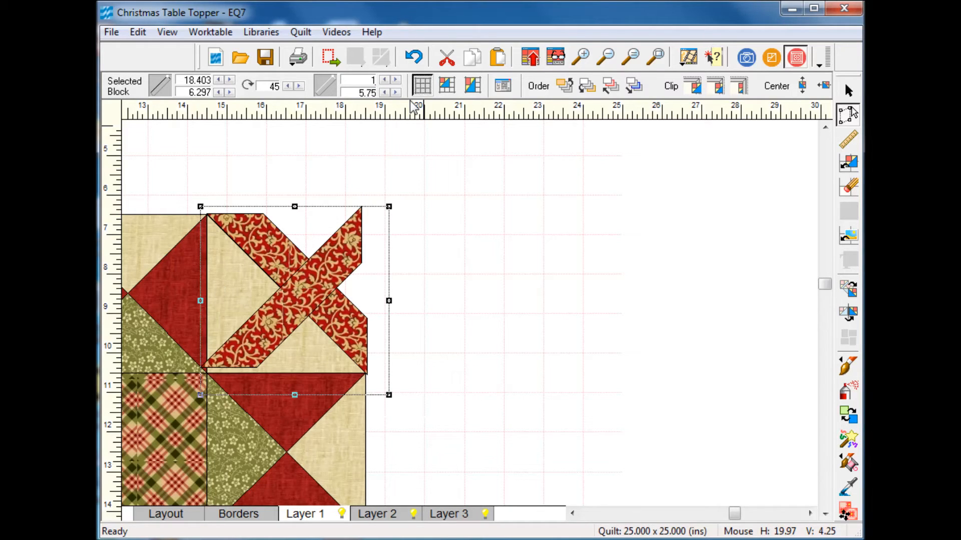
# Move the resized strip against the star block's lower-right diagonal edge
pyautogui.moveTo(289, 292); pyautogui.dragTo(433, 398)
pyautogui.click(688, 57)
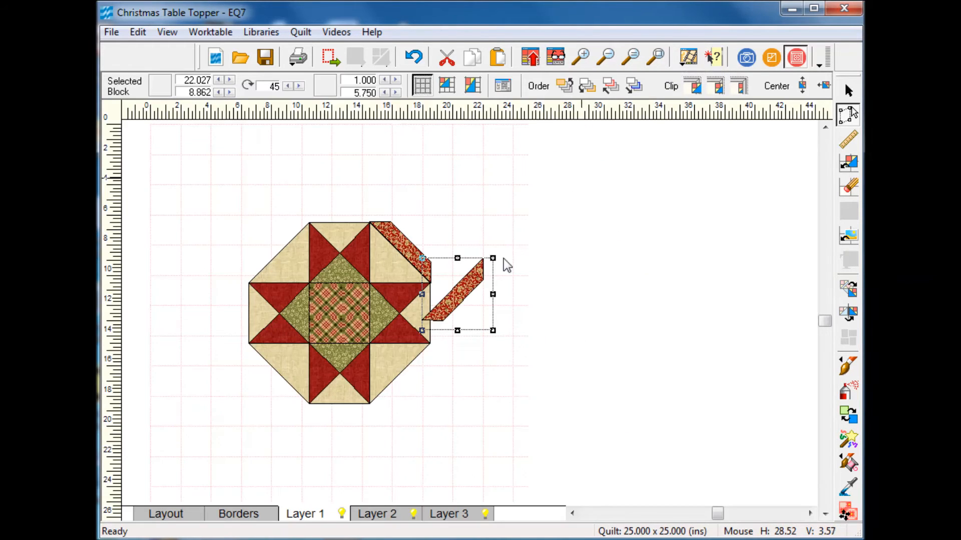
pyautogui.moveTo(456, 295); pyautogui.dragTo(404, 379)
# Duplicate the upper-right strip, rotate the copy's design to face the opposite way, and fit it along the star block's lower-left diagonal edge
pyautogui.click(409, 252)
pyautogui.hotkey('ctrl', 'c')
pyautogui.hotkey('ctrl', 'v')
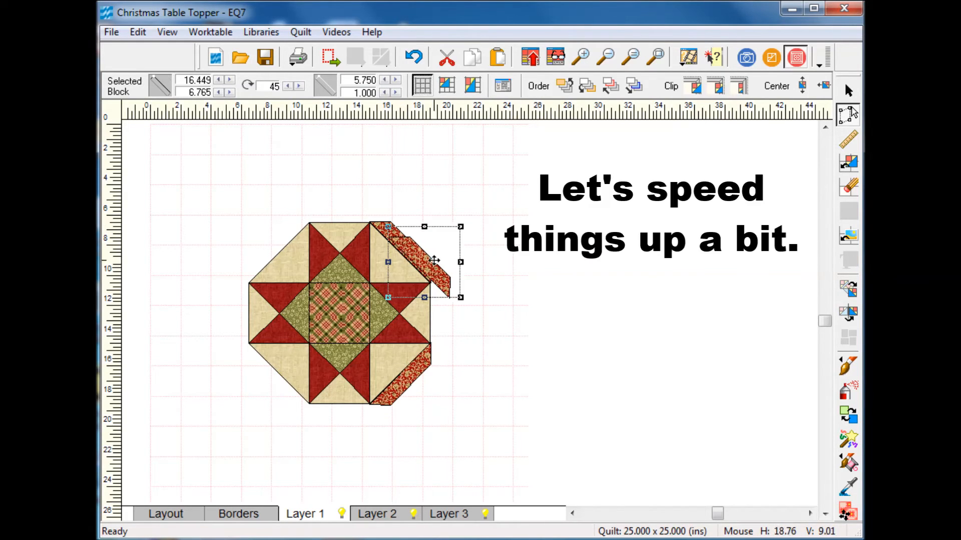
pyautogui.click(849, 289)
pyautogui.click(424, 256)
pyautogui.click(849, 116)
pyautogui.click(432, 259)
pyautogui.moveTo(360, 298); pyautogui.dragTo(274, 378)
# Duplicate the lower-right strip, rotate the copy's design to face the opposite way, and fit it along the star block's upper-left diagonal edge
pyautogui.click(404, 379)
pyautogui.hotkey('ctrl', 'c')
pyautogui.hotkey('ctrl', 'v')
pyautogui.click(849, 289)
pyautogui.click(424, 389)
pyautogui.click(849, 116)
pyautogui.click(412, 375)
pyautogui.moveTo(412, 376); pyautogui.dragTo(261, 230)
# Measure the distance across the quilt's top edge between the outer corners of the two upper diagonal strips
pyautogui.click(580, 56)
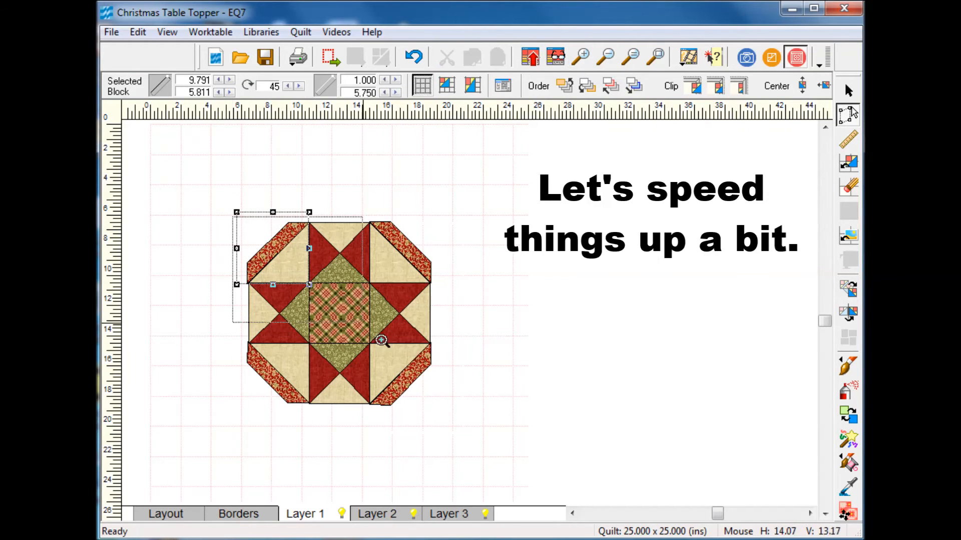
pyautogui.moveTo(381, 341); pyautogui.dragTo(452, 420)
pyautogui.click(825, 127)
pyautogui.click(808, 156)
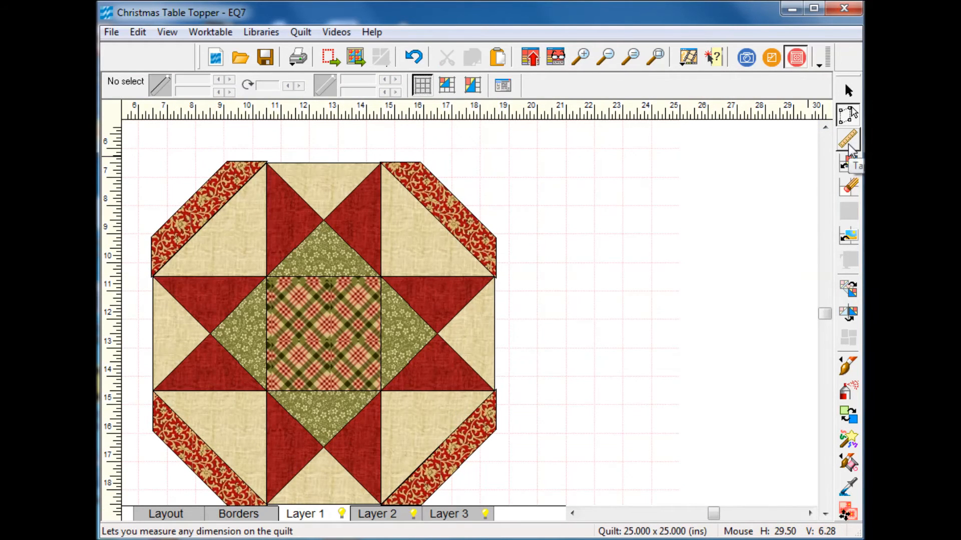
pyautogui.click(848, 143)
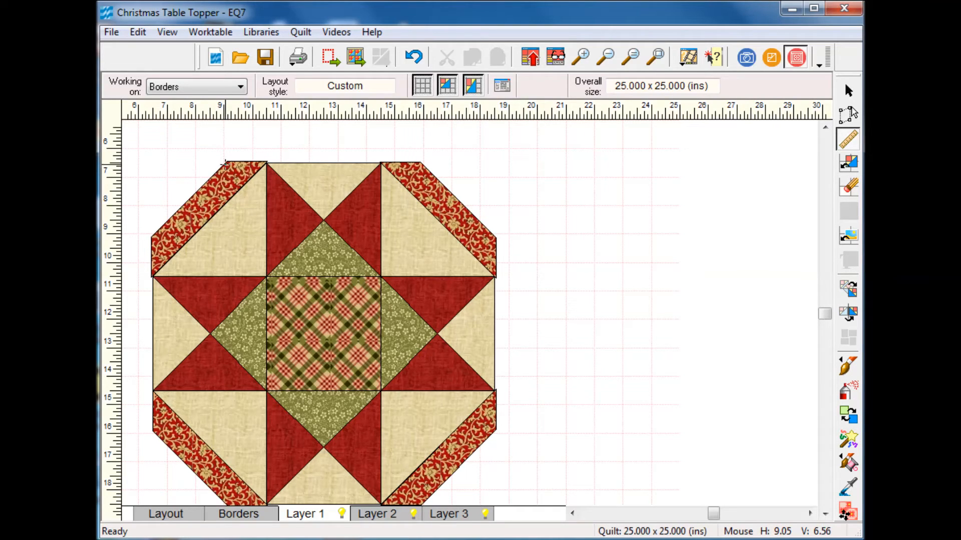
pyautogui.moveTo(225, 164); pyautogui.dragTo(423, 160)
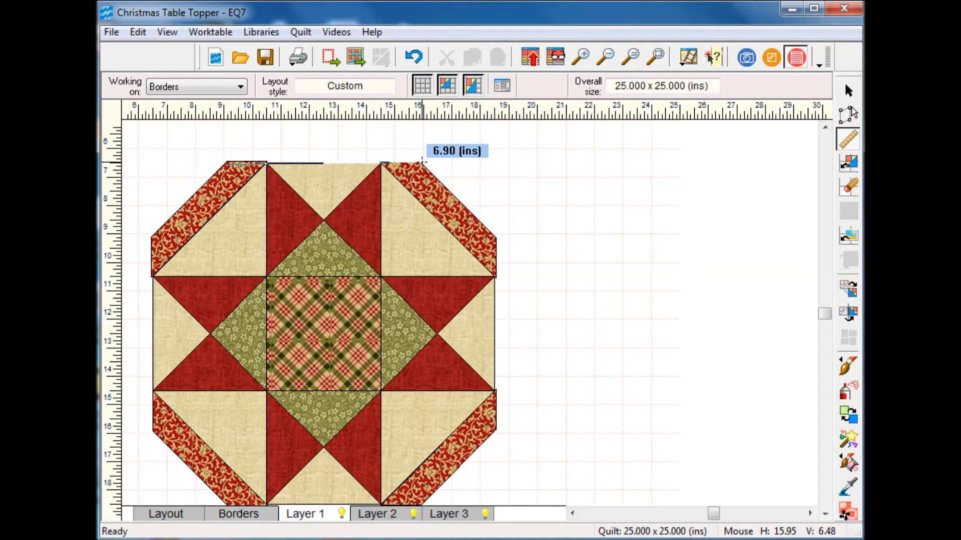
pyautogui.moveTo(423, 160); pyautogui.dragTo(422, 160)
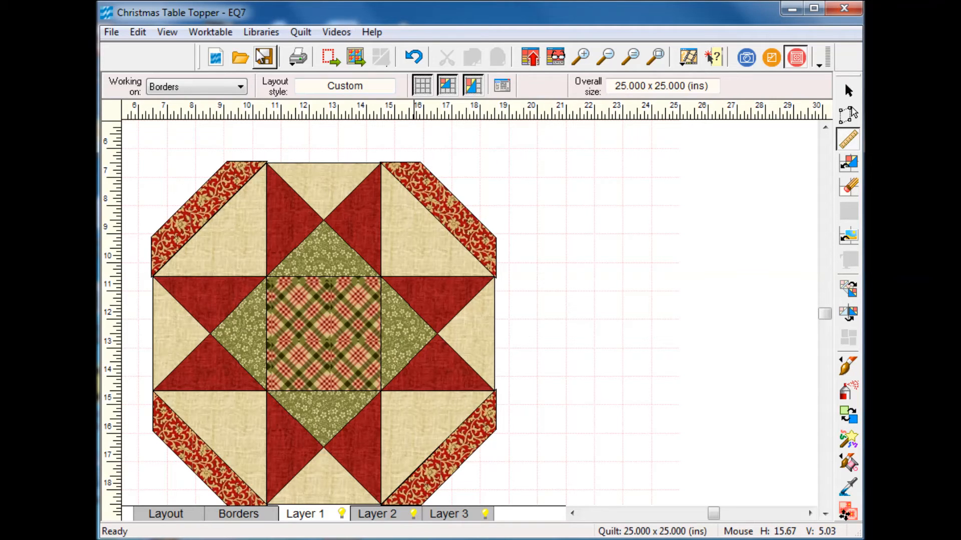
# Return to the trapezoid block drawing and set its width to 7 inches with 28 horizontal snap divisions
pyautogui.click(215, 33)
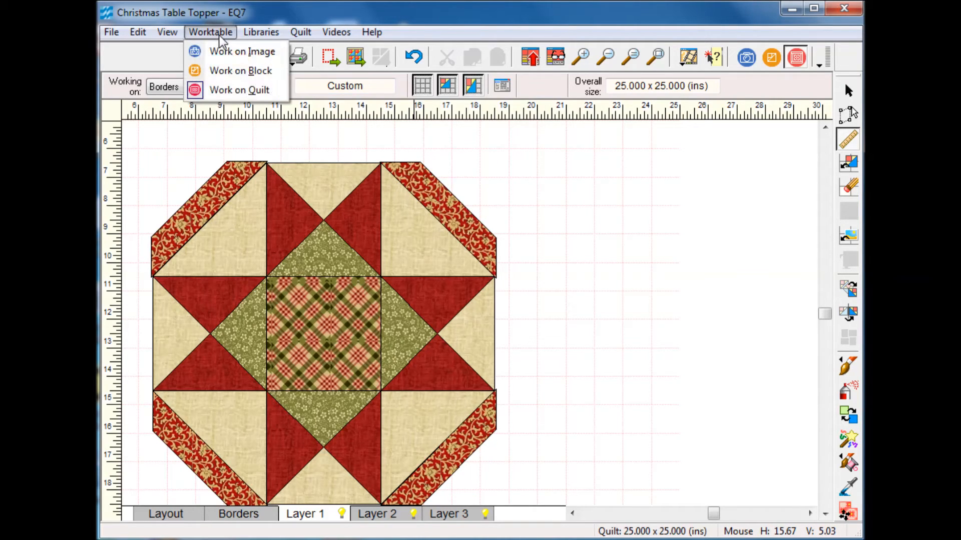
pyautogui.click(258, 72)
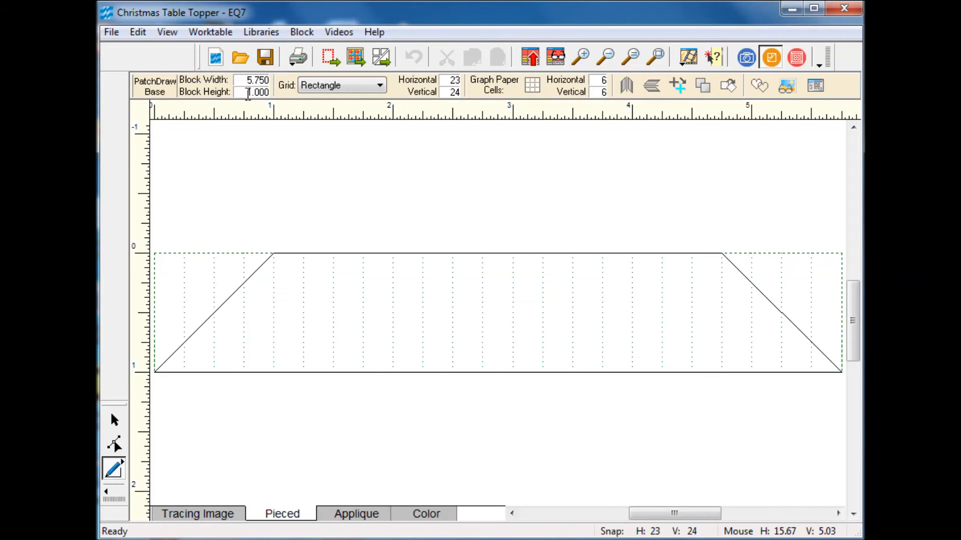
pyautogui.click(239, 80)
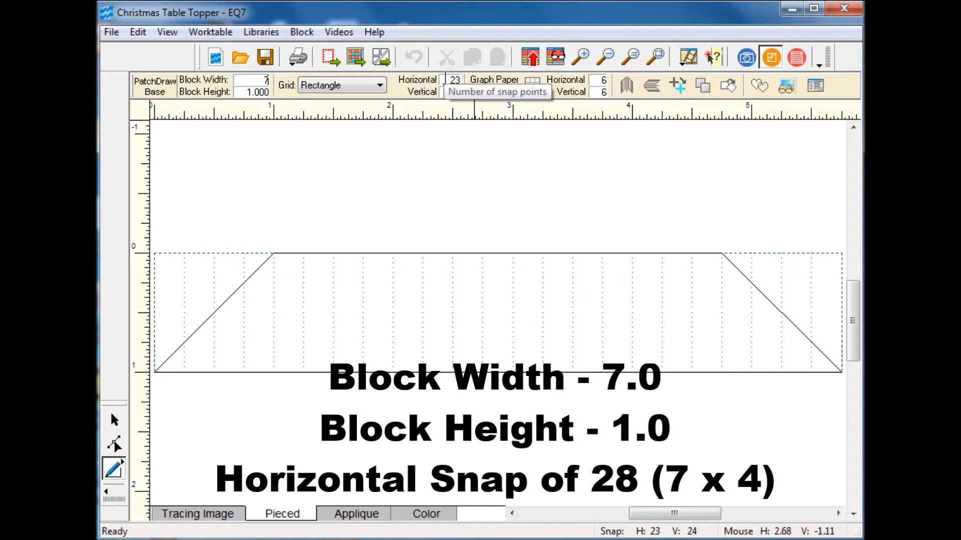
pyautogui.click(453, 81)
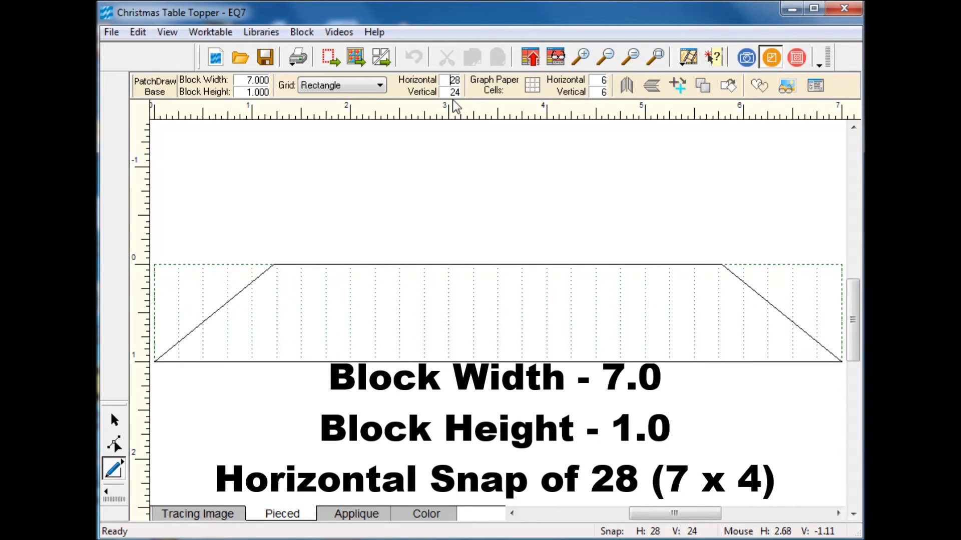
# Move the trapezoid's two upper corners to 1 and 6 inches along the block's top edge, restoring 45-degree ends
pyautogui.click(114, 443)
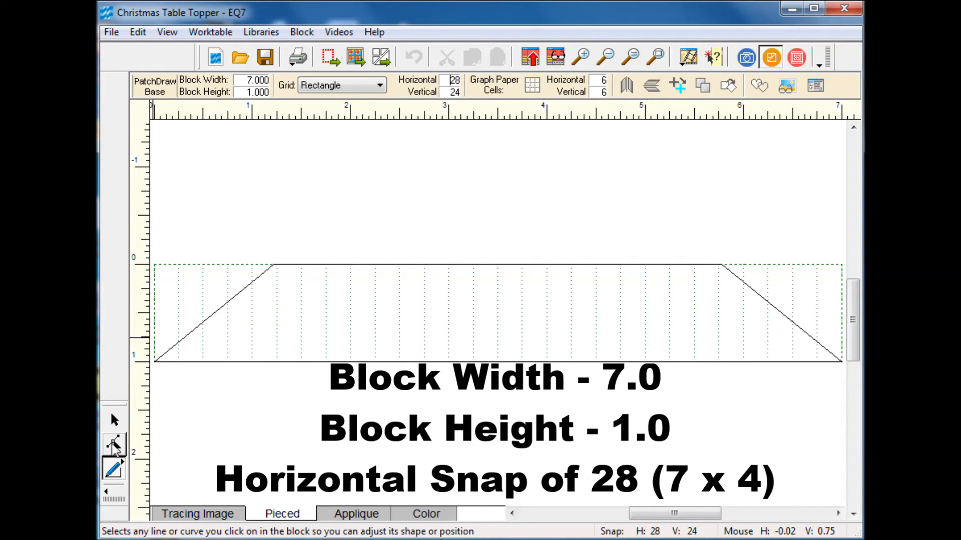
pyautogui.moveTo(274, 267); pyautogui.dragTo(251, 269)
pyautogui.moveTo(721, 265); pyautogui.dragTo(743, 265)
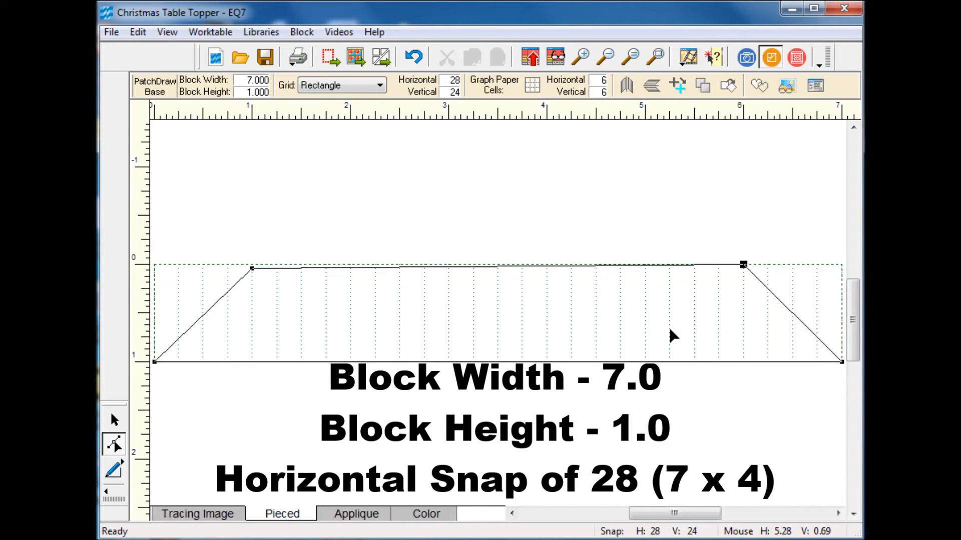
pyautogui.moveTo(253, 270); pyautogui.dragTo(256, 266)
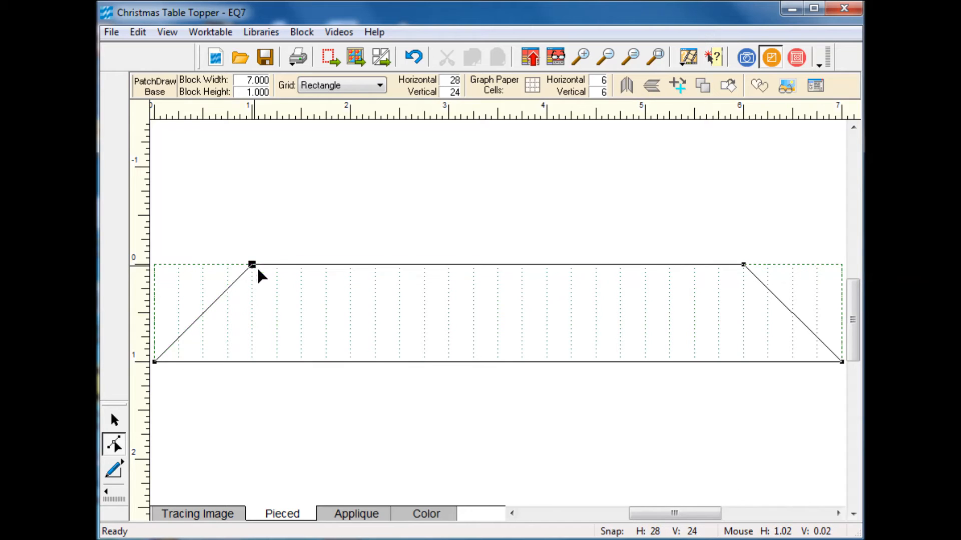
# Color the 7-inch trapezoid with the red and tan floral scroll fabric and add the block to the Sketchbook
pyautogui.click(431, 516)
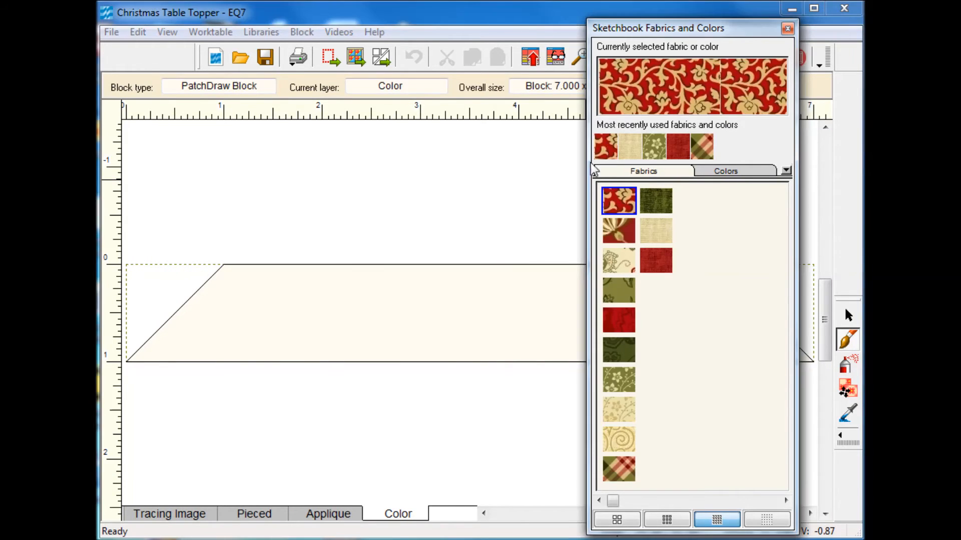
pyautogui.click(443, 293)
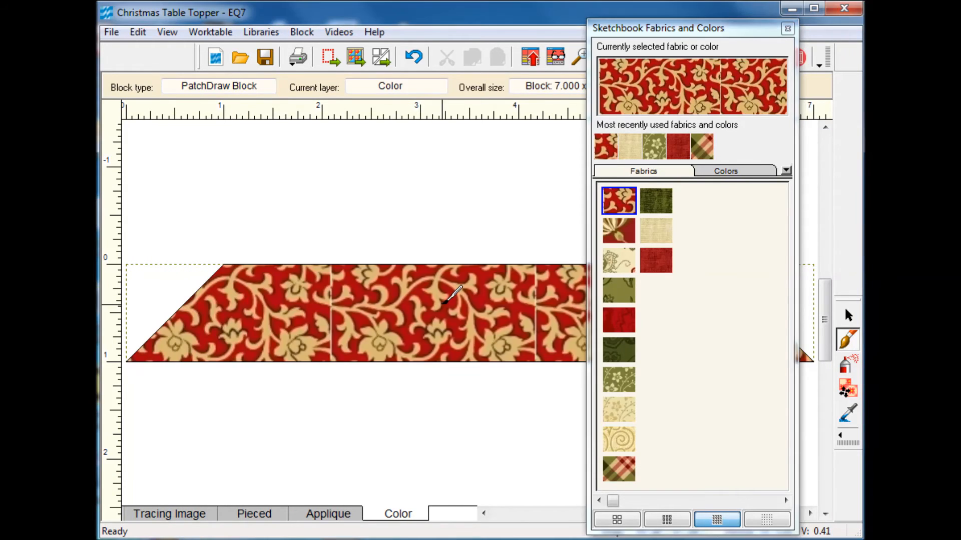
pyautogui.click(531, 61)
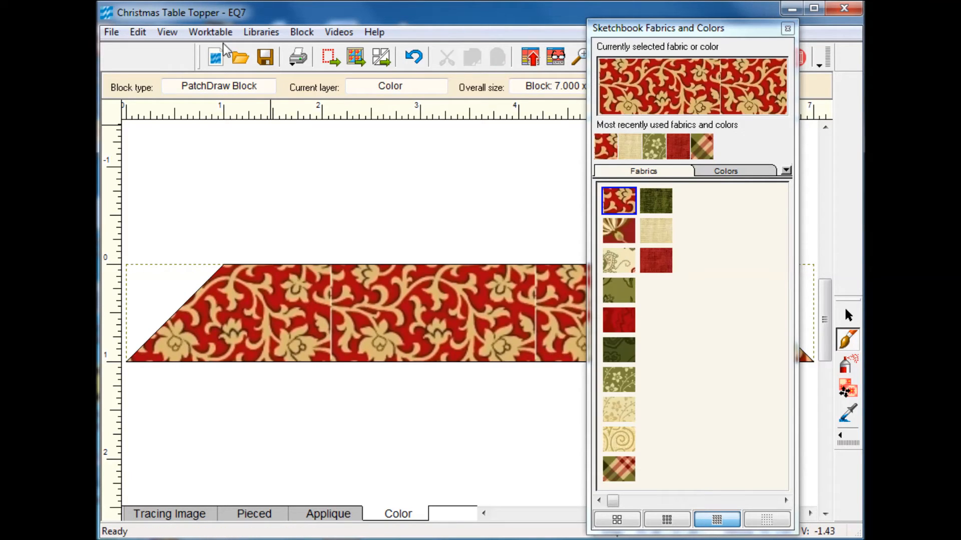
# Return to the quilt, place the 7-inch trapezoid on Layer 1, and align it along the center block's top edge
pyautogui.click(210, 32)
pyautogui.click(255, 90)
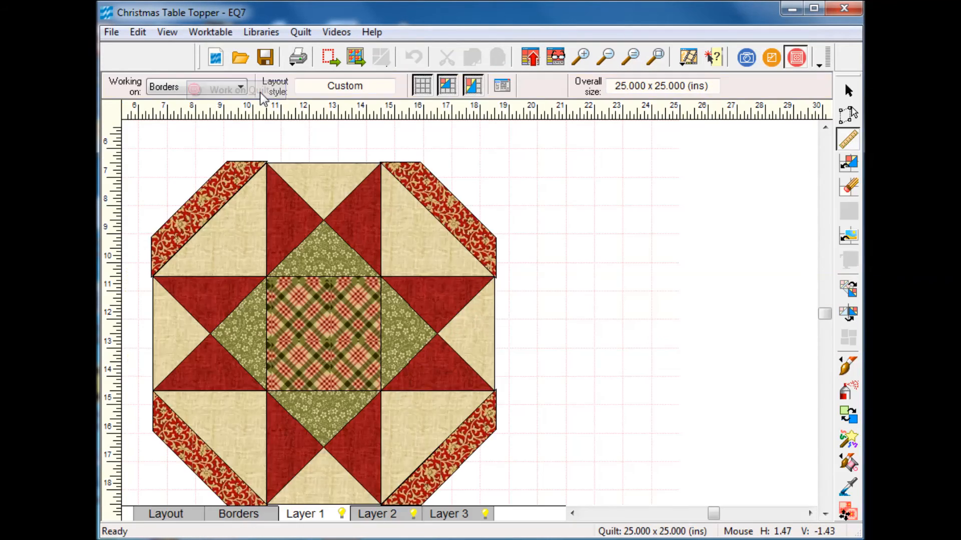
pyautogui.click(849, 165)
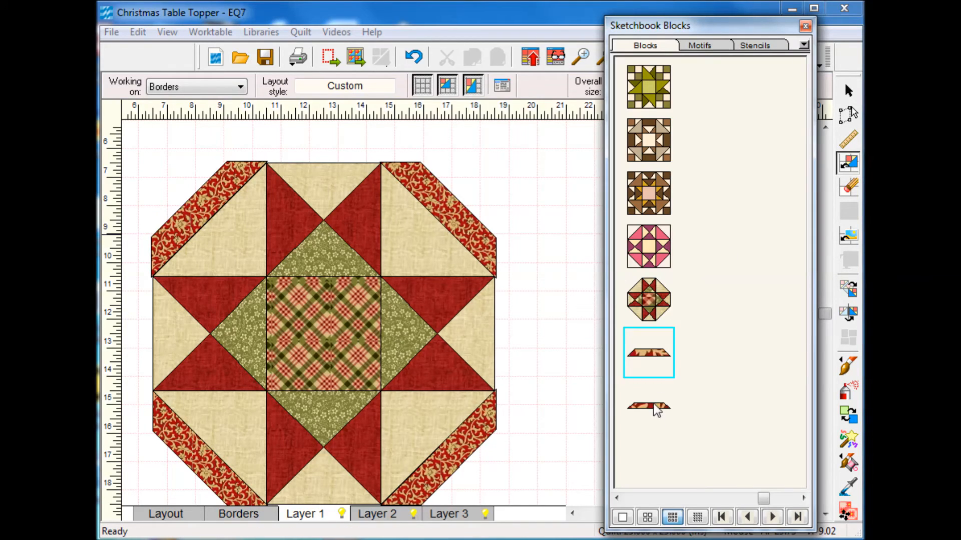
pyautogui.moveTo(651, 408)
pyautogui.mouseDown()
pyautogui.moveTo(437, 236)
pyautogui.moveTo(395, 156)
pyautogui.moveTo(281, 129)
pyautogui.mouseUp()
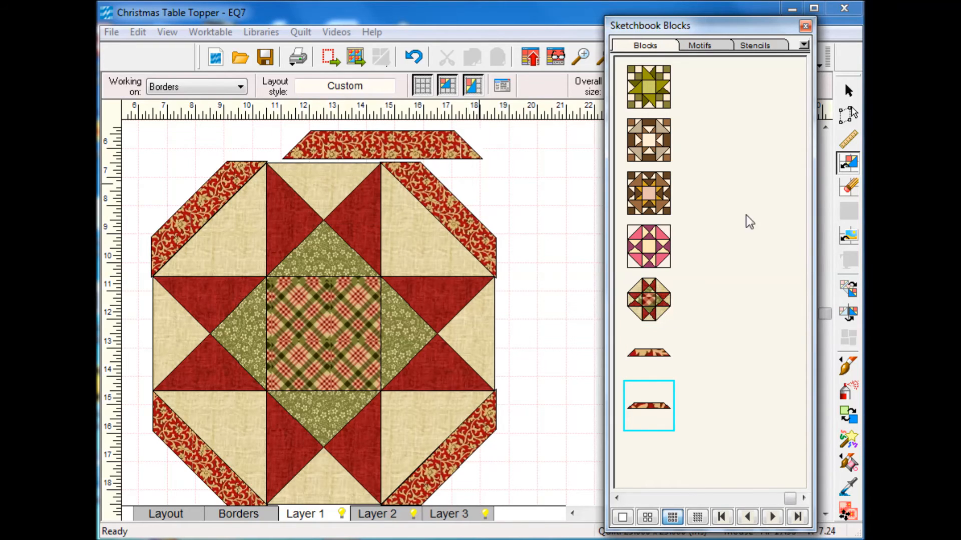
pyautogui.click(848, 115)
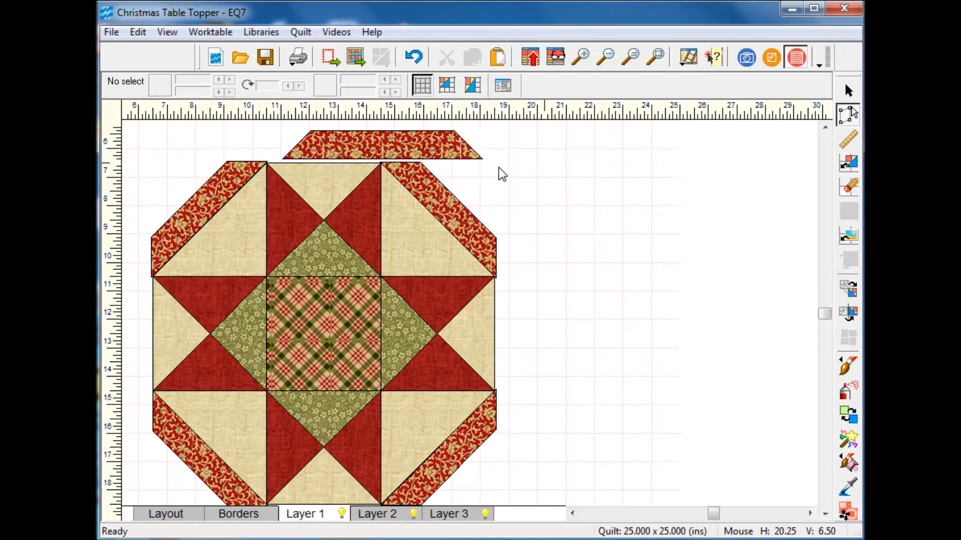
pyautogui.click(428, 156)
pyautogui.moveTo(428, 156); pyautogui.dragTo(349, 146)
pyautogui.click(543, 159)
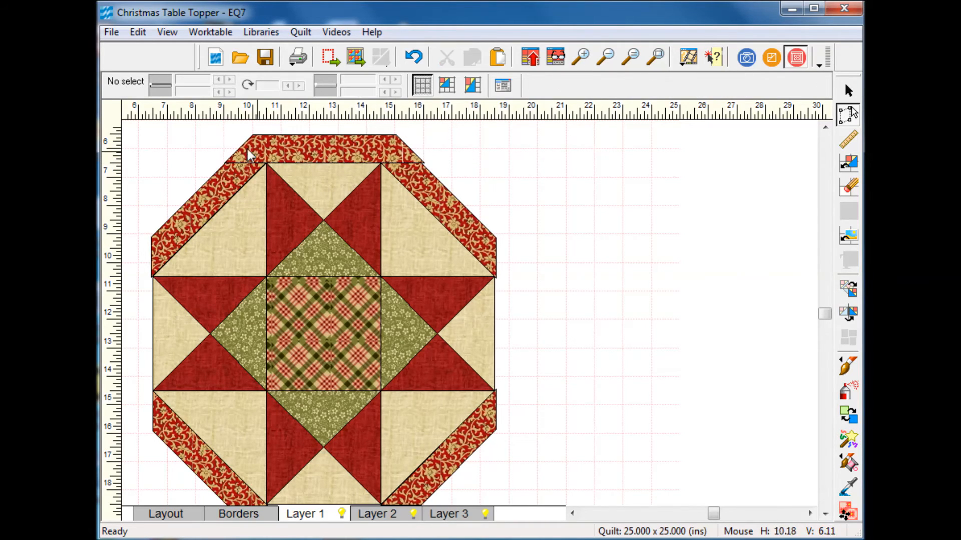
# Duplicate the top strip, set the copy's size to 1 x 7 inches, and rotate and fit it along the center block's right side
pyautogui.click(301, 147)
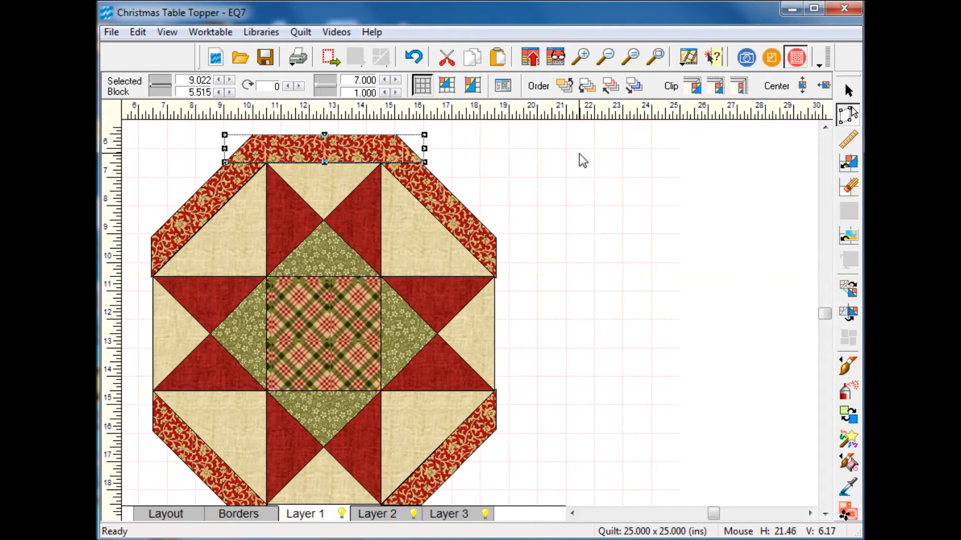
pyautogui.hotkey('ctrl', 'v')
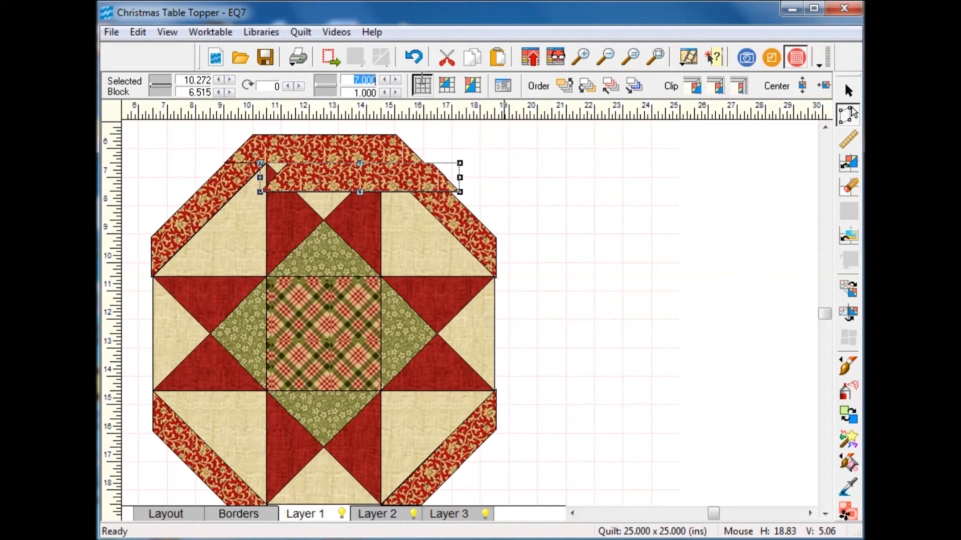
pyautogui.write('1')
pyautogui.press('Tab')
pyautogui.write('7')
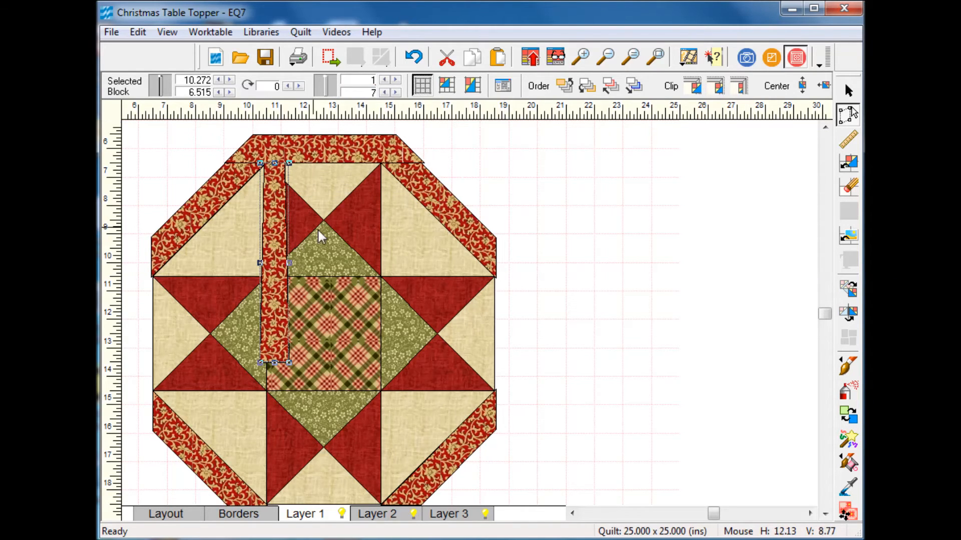
pyautogui.moveTo(276, 266); pyautogui.dragTo(512, 323)
pyautogui.click(848, 288)
pyautogui.click(532, 311)
pyautogui.click(848, 114)
pyautogui.click(546, 326)
pyautogui.click(653, 328)
# Duplicate the top strip, rotate the copy 180 degrees, and align it along the center block's bottom edge
pyautogui.click(336, 148)
pyautogui.hotkey('ctrl', 'c')
pyautogui.hotkey('ctrl', 'v')
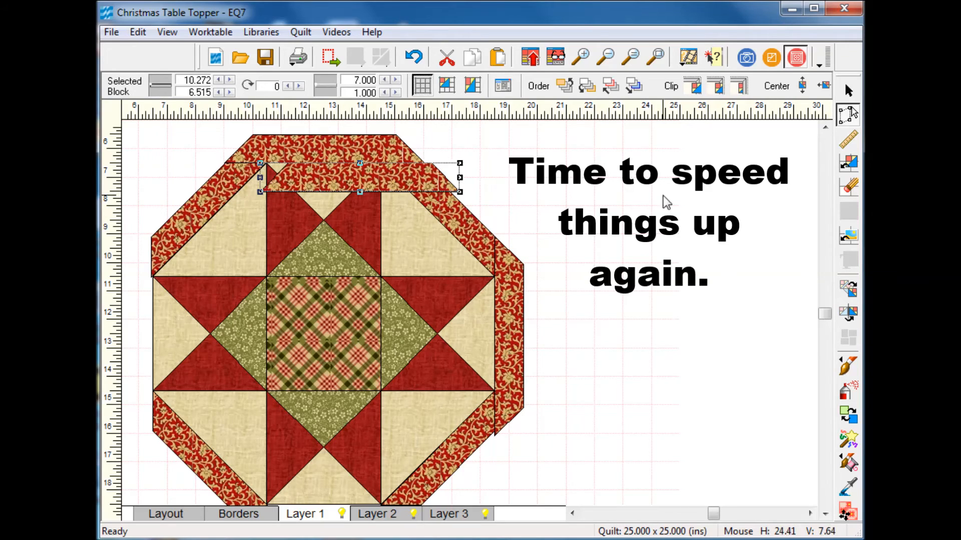
pyautogui.click(848, 290)
pyautogui.click(388, 184)
pyautogui.click(389, 183)
pyautogui.click(848, 114)
pyautogui.click(363, 182)
pyautogui.moveTo(340, 171); pyautogui.dragTo(333, 488)
pyautogui.click(826, 515)
pyautogui.click(465, 458)
# Duplicate the right-hand vertical strip, rotate the copy 180 degrees, and place it along the center block's left side
pyautogui.click(513, 299)
pyautogui.hotkey('ctrl', 'c')
pyautogui.hotkey('ctrl', 'v')
pyautogui.click(849, 289)
pyautogui.click(545, 295)
pyautogui.click(545, 296)
pyautogui.click(848, 114)
pyautogui.moveTo(544, 323); pyautogui.dragTo(139, 294)
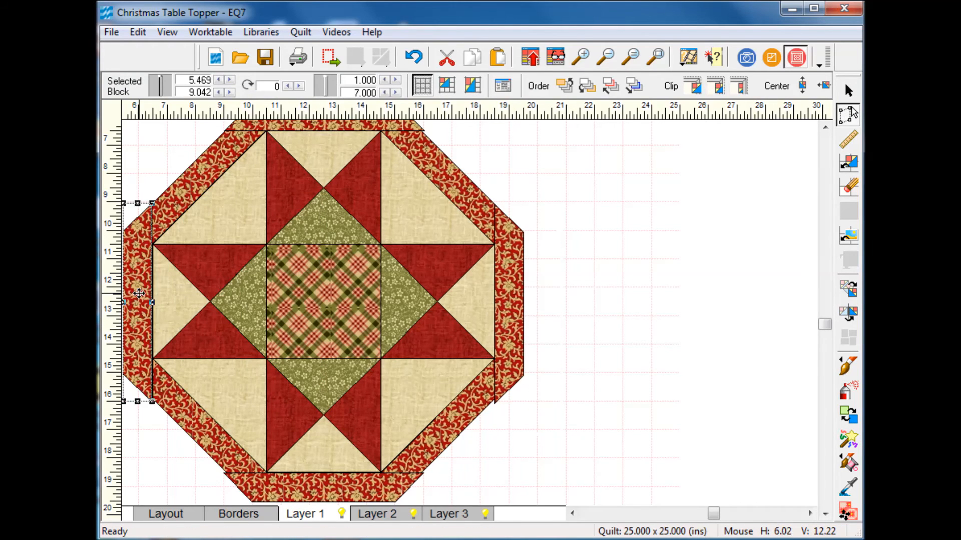
# Measure the red border's upper-right diagonal edge between its two outer corners
pyautogui.click(655, 57)
pyautogui.click(581, 57)
pyautogui.moveTo(226, 210); pyautogui.dragTo(507, 365)
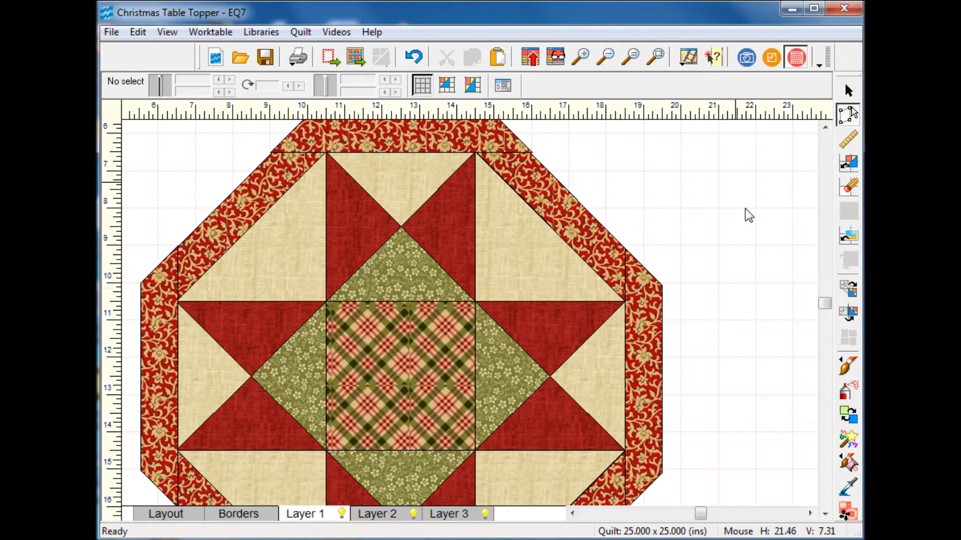
pyautogui.click(825, 127)
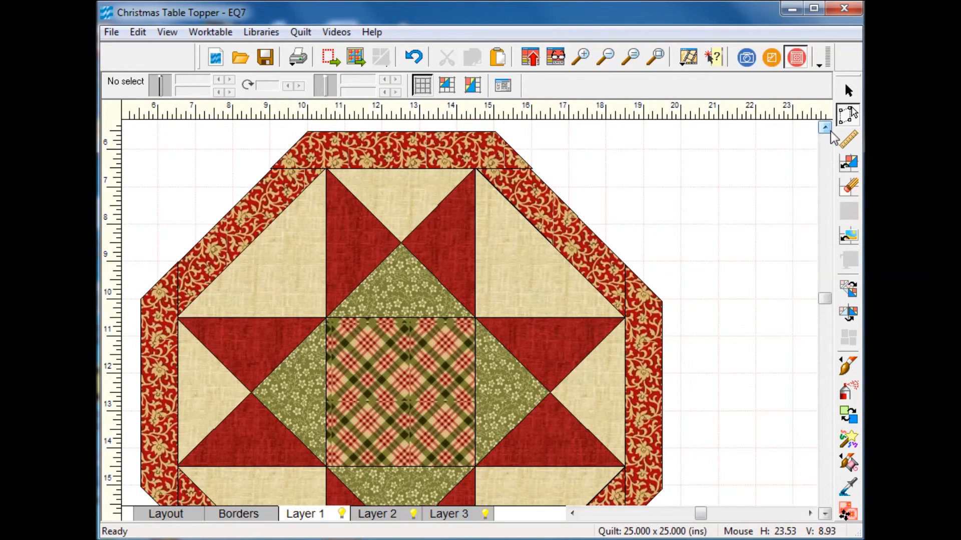
pyautogui.click(825, 127)
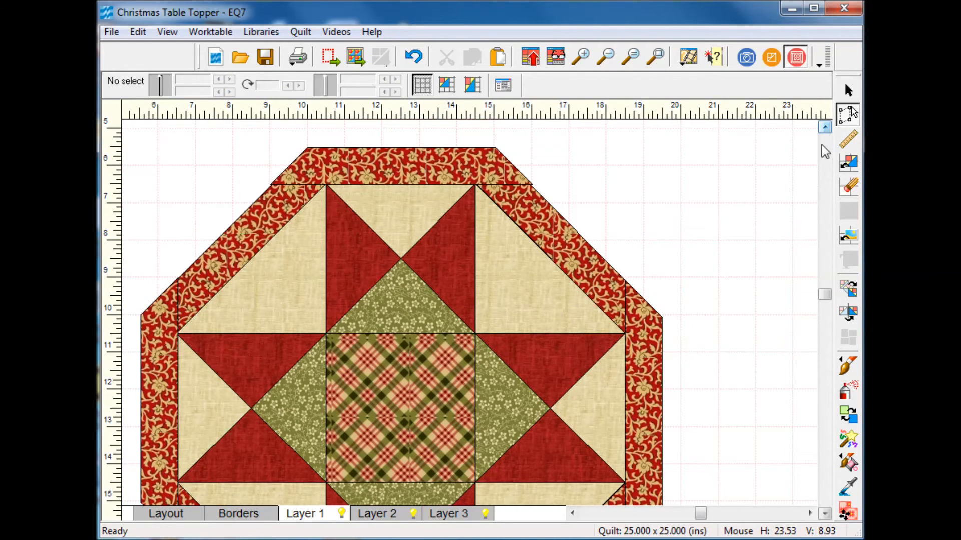
pyautogui.click(848, 138)
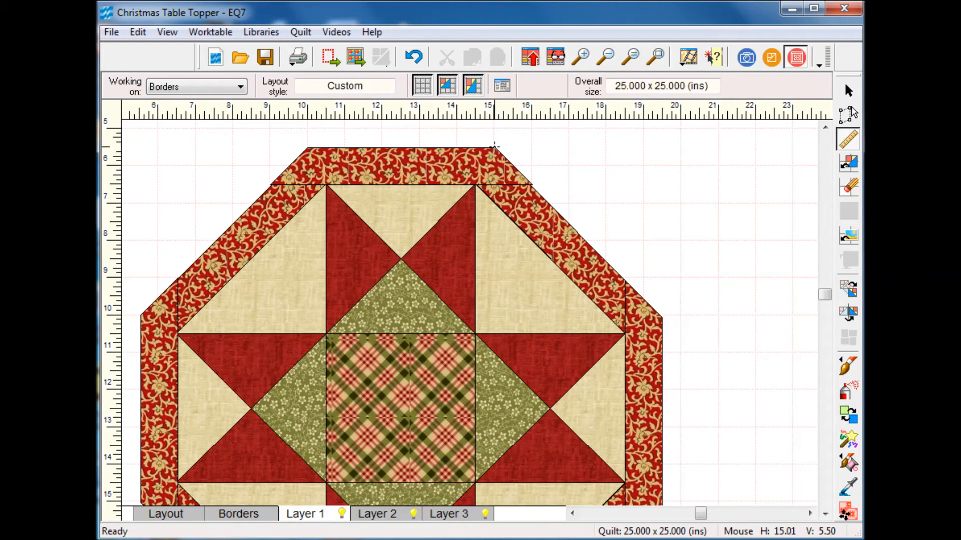
pyautogui.moveTo(495, 147); pyautogui.dragTo(664, 318)
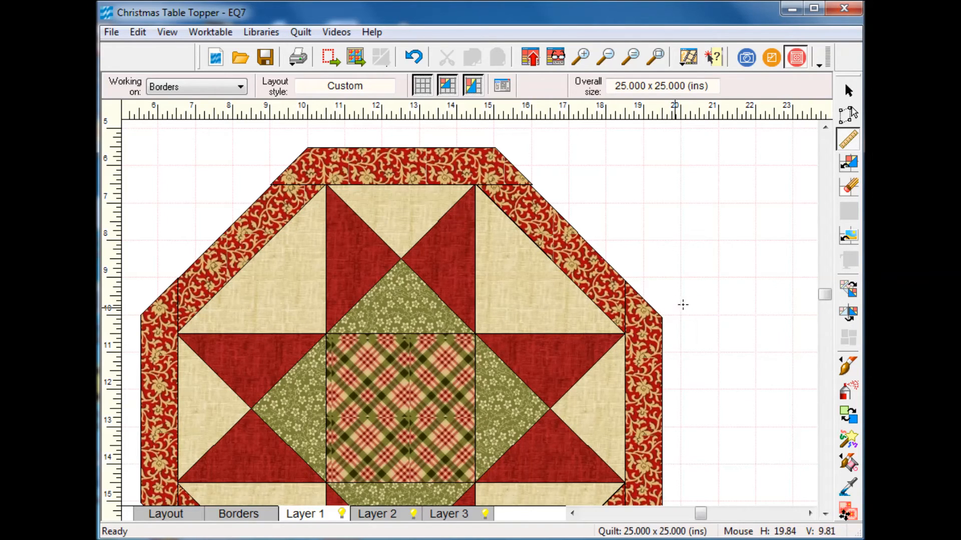
# Return to the trapezoid block drawing and set its width to 6.5 inches, height to 2 inches and horizontal snap to 26
pyautogui.click(210, 33)
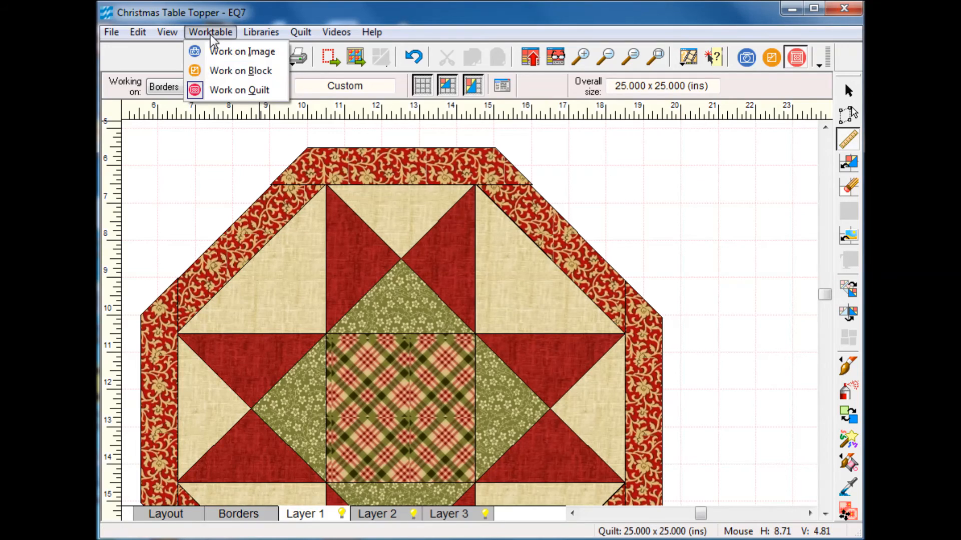
pyautogui.click(259, 74)
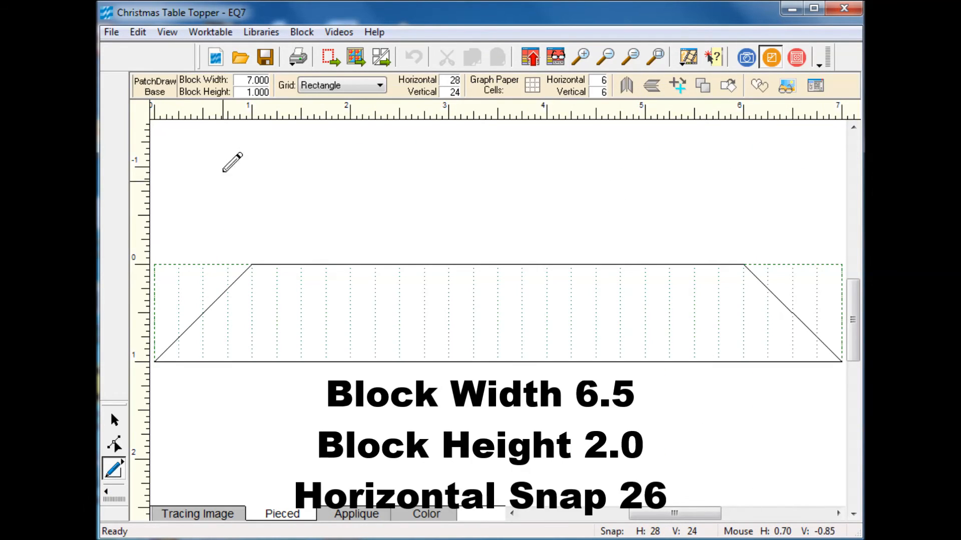
pyautogui.doubleClick(242, 92)
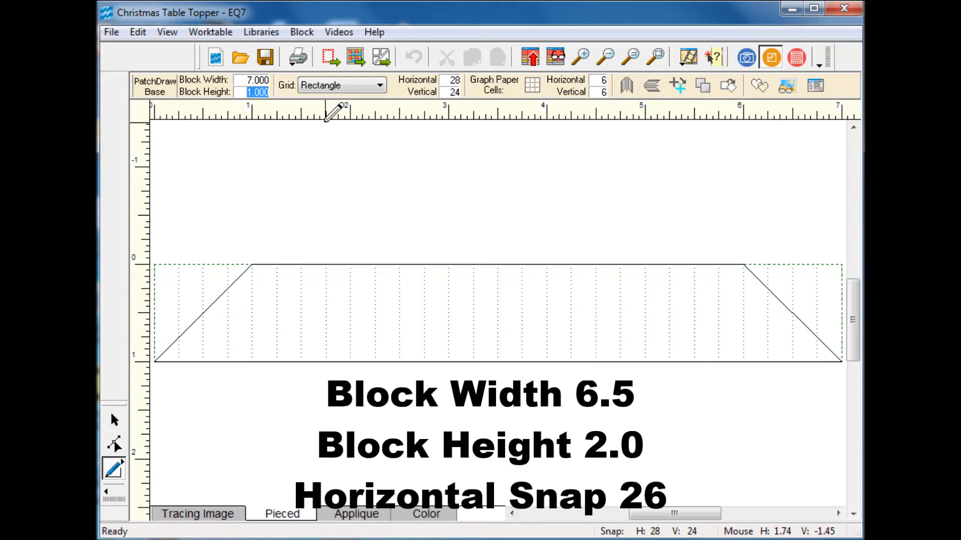
pyautogui.doubleClick(240, 80)
pyautogui.write('6.5')
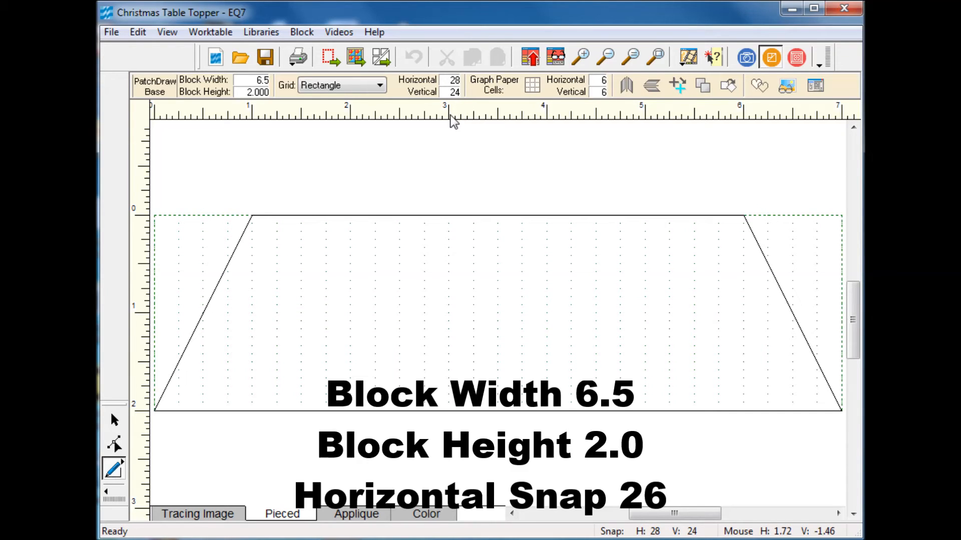
pyautogui.doubleClick(450, 81)
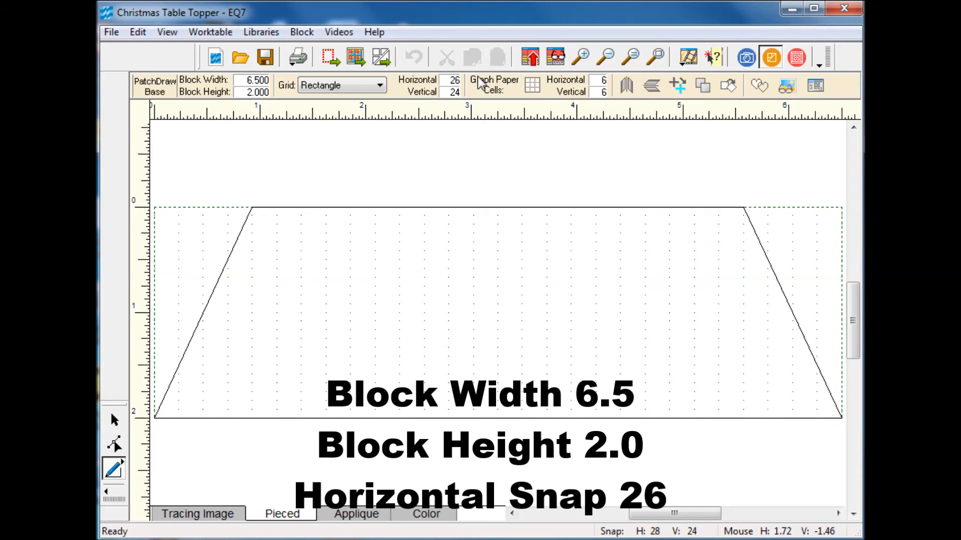
pyautogui.click(416, 169)
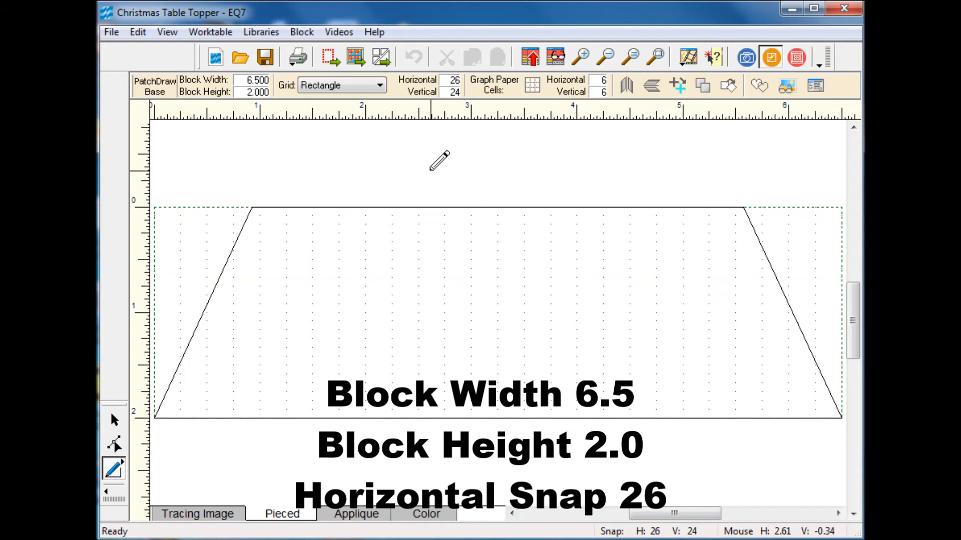
# Move the trapezoid's two upper corners to 2 and 4.5 inches along the block's top edge for 45-degree ends
pyautogui.click(125, 439)
pyautogui.click(235, 250)
pyautogui.moveTo(253, 207); pyautogui.dragTo(367, 208)
pyautogui.moveTo(744, 208); pyautogui.dragTo(629, 212)
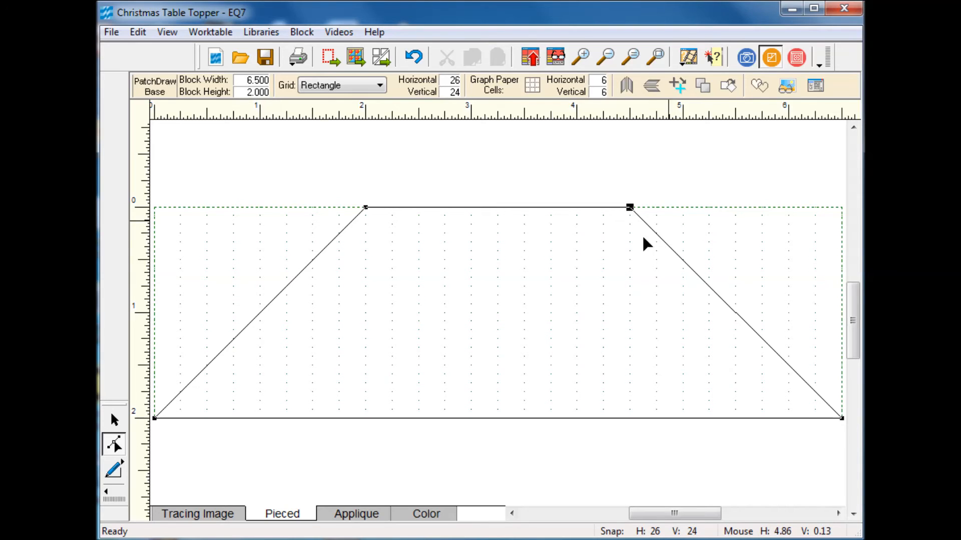
# Color the 6.5 x 2 inch trapezoid with the dark green fabric
pyautogui.click(447, 517)
pyautogui.click(656, 203)
pyautogui.click(488, 281)
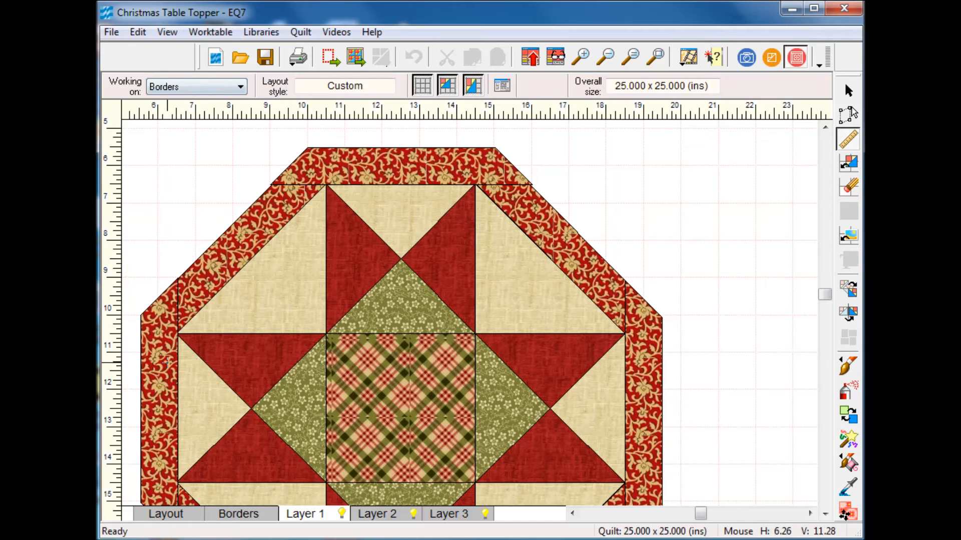
# Place the dark green trapezoid on the quilt, rotate it 45 degrees, and fit it against the upper-right diagonal border
pyautogui.click(847, 299)
pyautogui.click(646, 395)
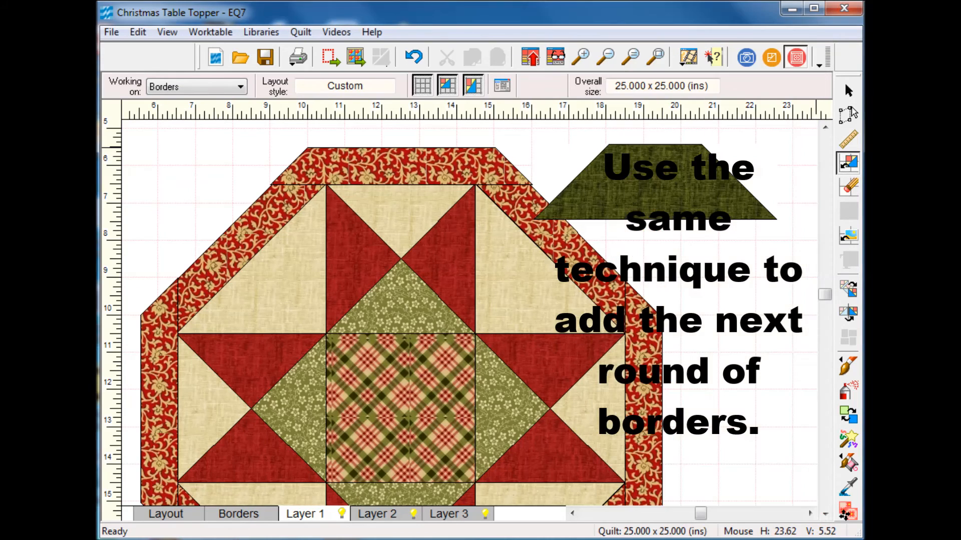
pyautogui.click(299, 86)
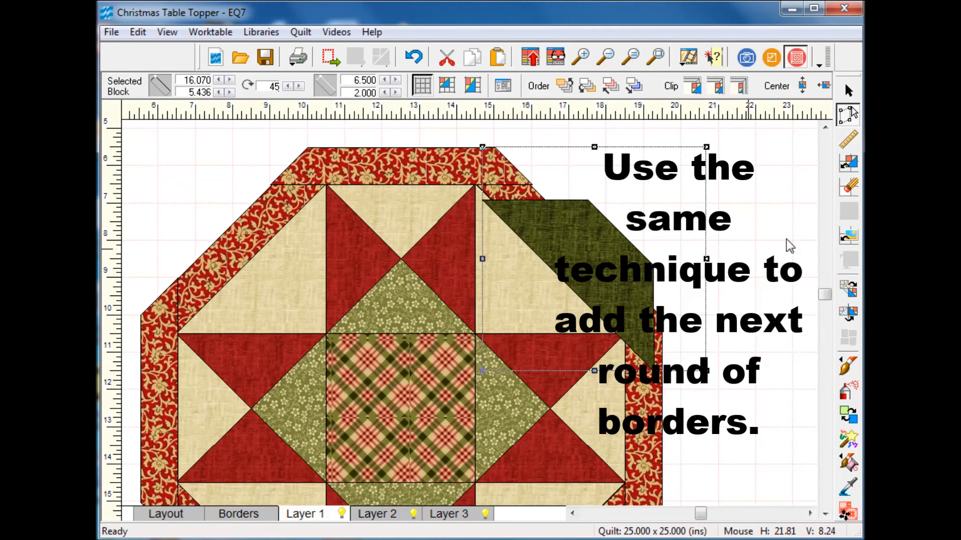
pyautogui.moveTo(584, 263); pyautogui.dragTo(594, 213)
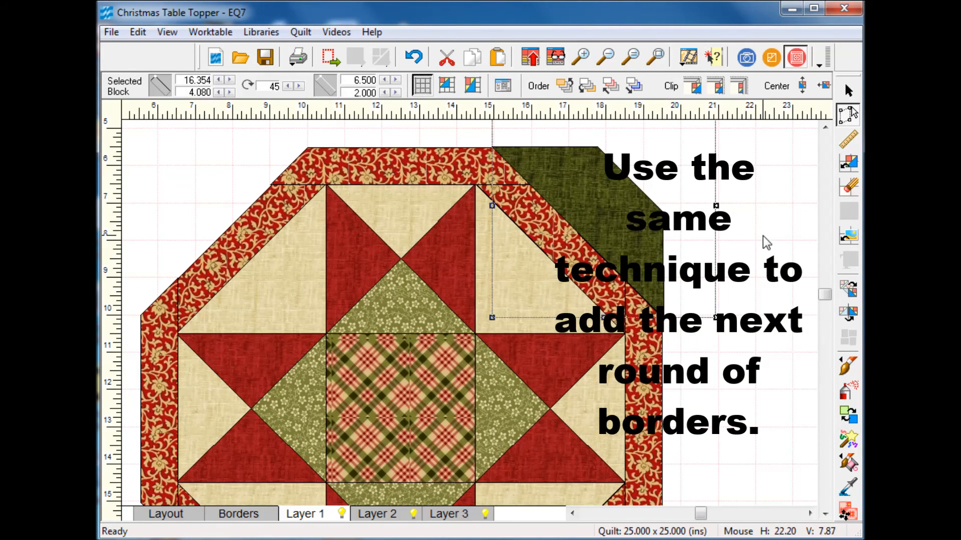
# Duplicate the green trapezoid, rotate the copy, set its size to 2 x 6.5 inches, and move it to the lower-right diagonal
pyautogui.hotkey('ctrl', 'c')
pyautogui.hotkey('ctrl', 'v')
pyautogui.click(848, 289)
pyautogui.click(691, 284)
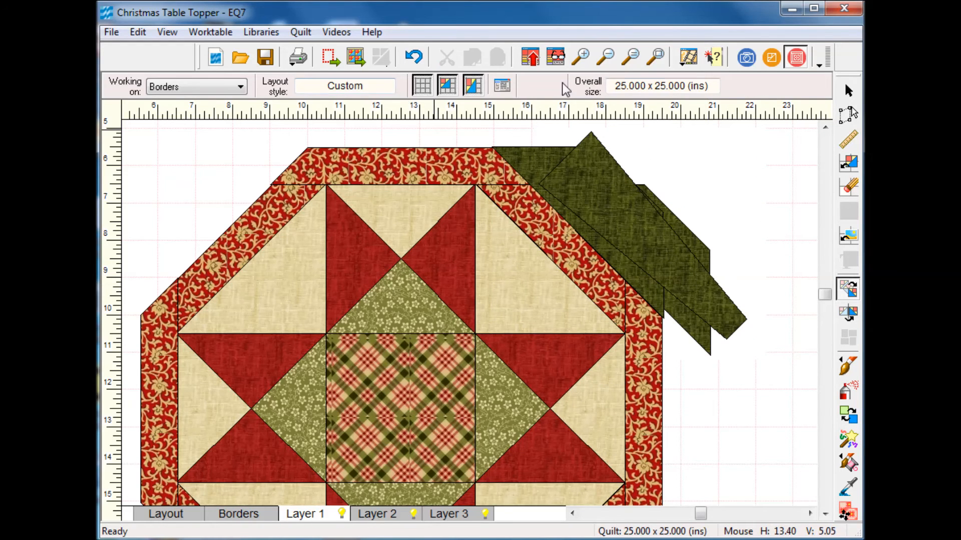
pyautogui.click(848, 115)
pyautogui.click(660, 241)
pyautogui.moveTo(344, 80); pyautogui.dragTo(378, 80)
pyautogui.write('2')
pyautogui.press('Tab')
pyautogui.write('6.5')
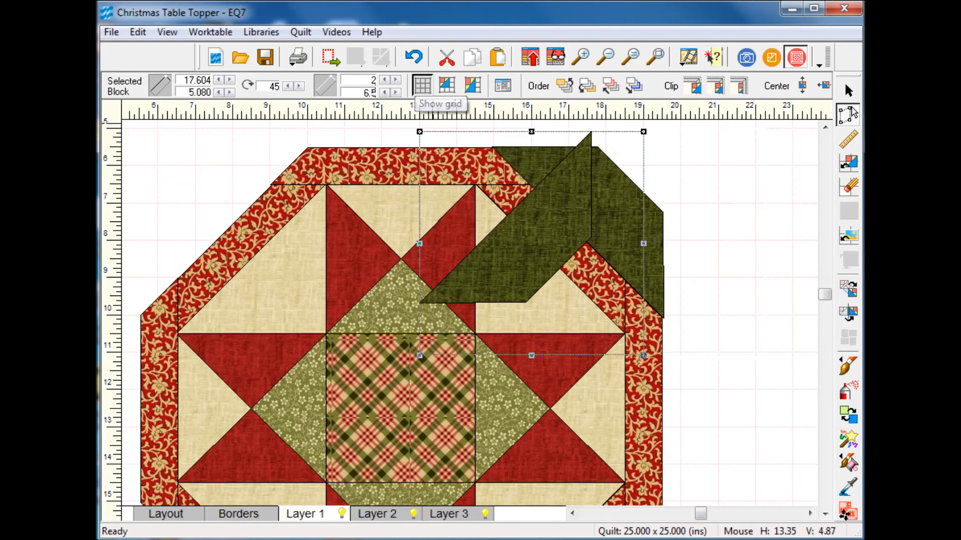
pyautogui.click(656, 58)
pyautogui.moveTo(385, 246); pyautogui.dragTo(414, 395)
# Duplicate the upper-right green trapezoid, rotate the copy 180 degrees, and place it against the lower-left diagonal border
pyautogui.click(426, 237)
pyautogui.hotkey('ctrl', 'c')
pyautogui.hotkey('ctrl', 'v')
pyautogui.click(849, 290)
pyautogui.click(446, 245)
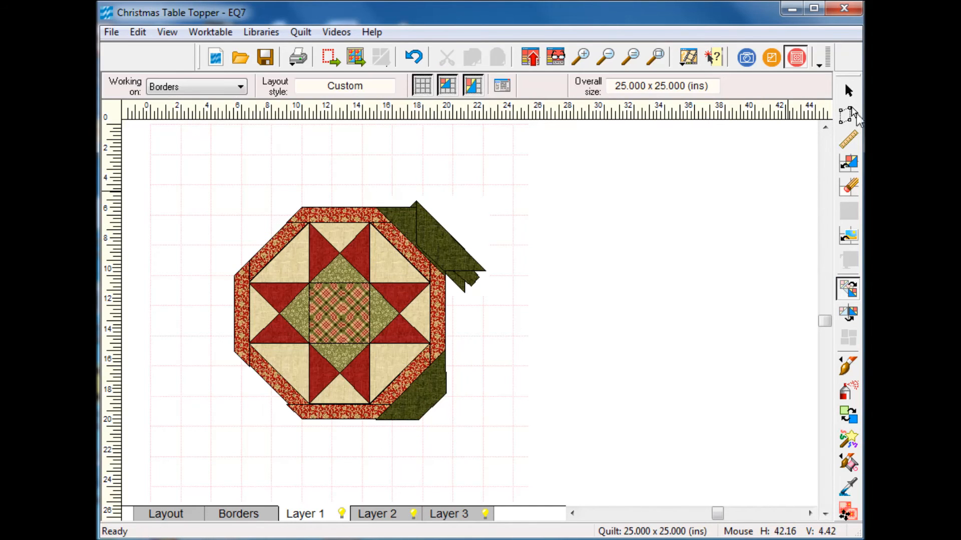
pyautogui.click(848, 115)
pyautogui.click(445, 246)
pyautogui.moveTo(428, 256); pyautogui.dragTo(263, 394)
# Duplicate the lower-right green trapezoid, rotate the copy 180 degrees, and place it against the upper-left diagonal border
pyautogui.click(422, 393)
pyautogui.hotkey('ctrl', 'c')
pyautogui.hotkey('ctrl', 'v')
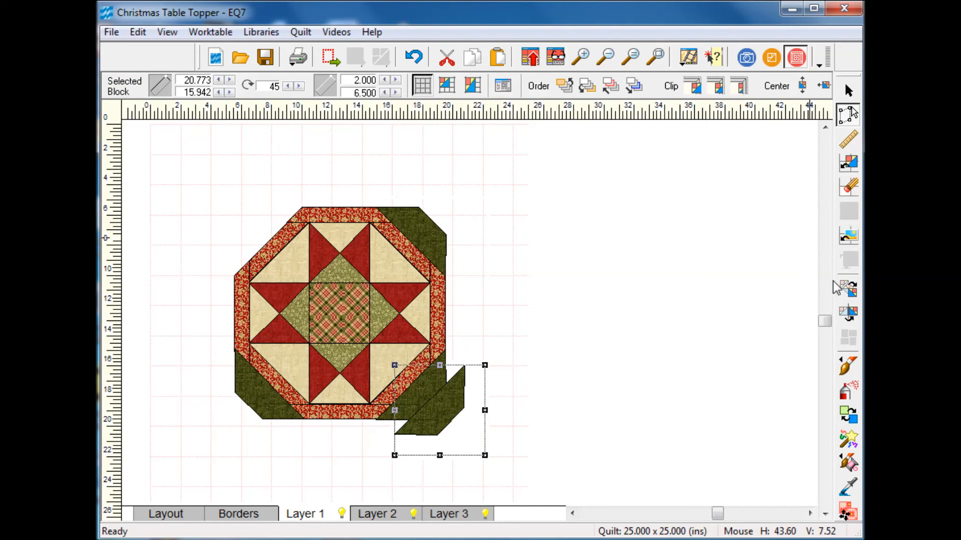
pyautogui.click(848, 289)
pyautogui.click(442, 390)
pyautogui.click(847, 115)
pyautogui.moveTo(438, 396); pyautogui.dragTo(266, 229)
# Fine-tune the positions of the green corner trapezoids so they line up with the red border
pyautogui.click(574, 56)
pyautogui.moveTo(211, 193); pyautogui.dragTo(480, 439)
pyautogui.click(193, 413)
pyautogui.moveTo(194, 412); pyautogui.dragTo(223, 423)
pyautogui.click(224, 424)
pyautogui.click(316, 458)
pyautogui.moveTo(159, 447); pyautogui.dragTo(181, 435)
pyautogui.moveTo(219, 171); pyautogui.dragTo(219, 172)
pyautogui.click(205, 435)
pyautogui.moveTo(205, 435); pyautogui.dragTo(206, 435)
pyautogui.moveTo(457, 186); pyautogui.dragTo(457, 185)
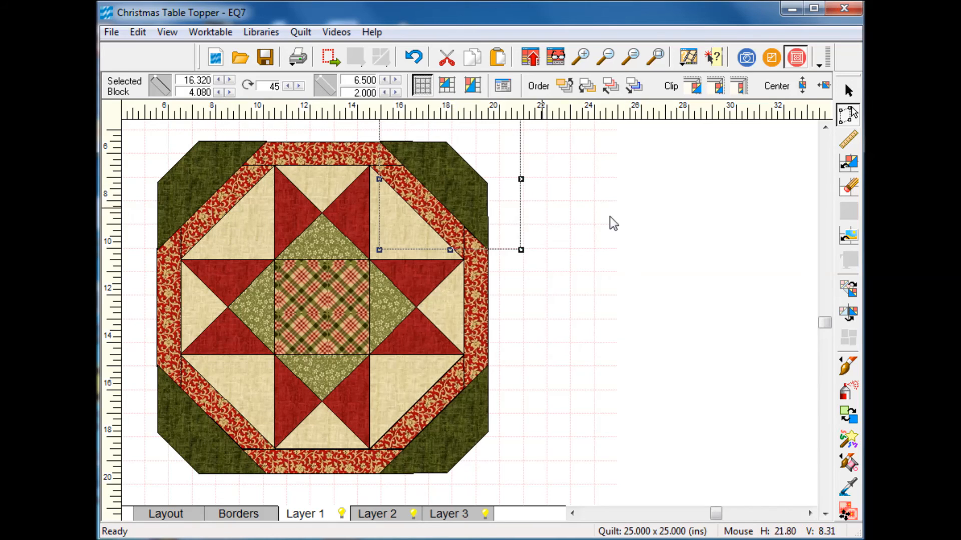
pyautogui.click(610, 217)
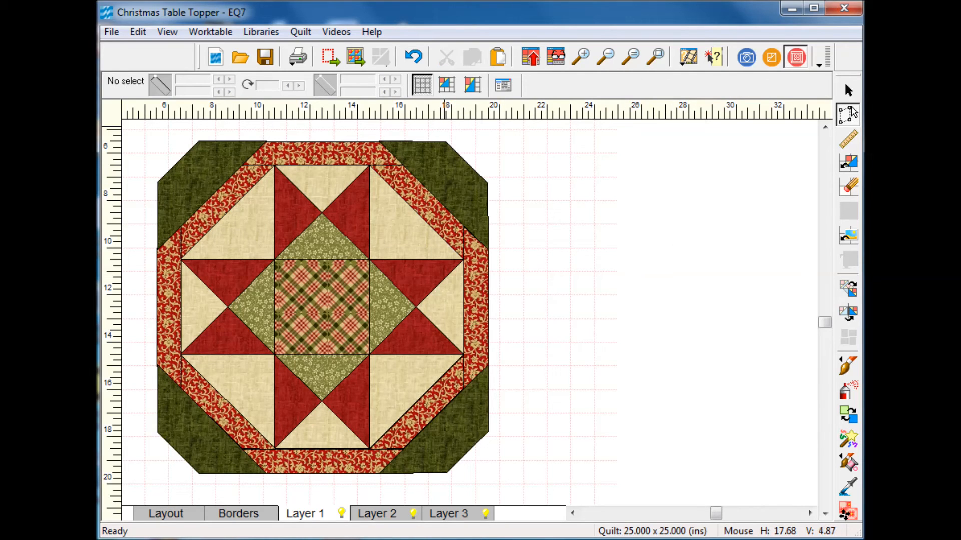
# Measure the quilt's top edge between the outer corners of the two upper green trapezoids
pyautogui.moveTo(825, 327); pyautogui.dragTo(825, 314)
pyautogui.click(848, 139)
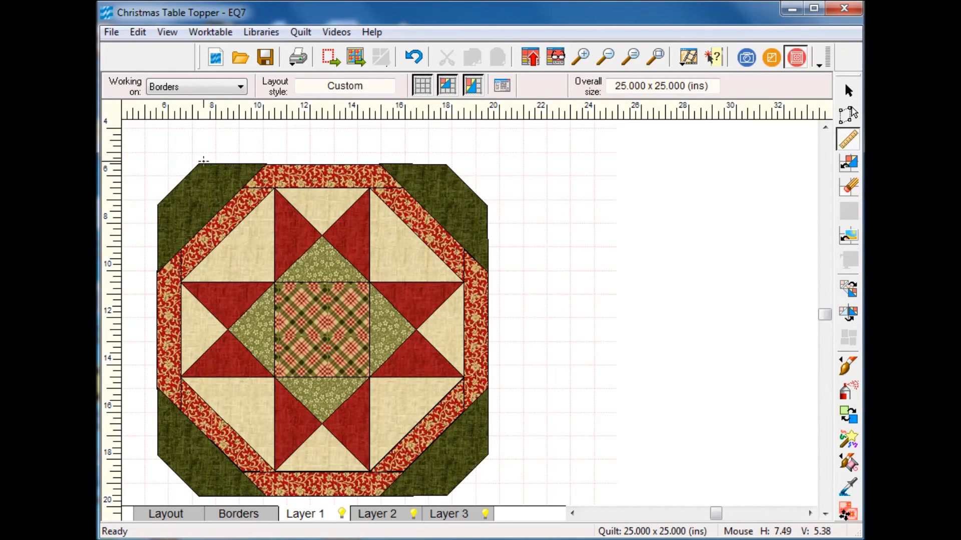
pyautogui.moveTo(199, 163); pyautogui.dragTo(445, 164)
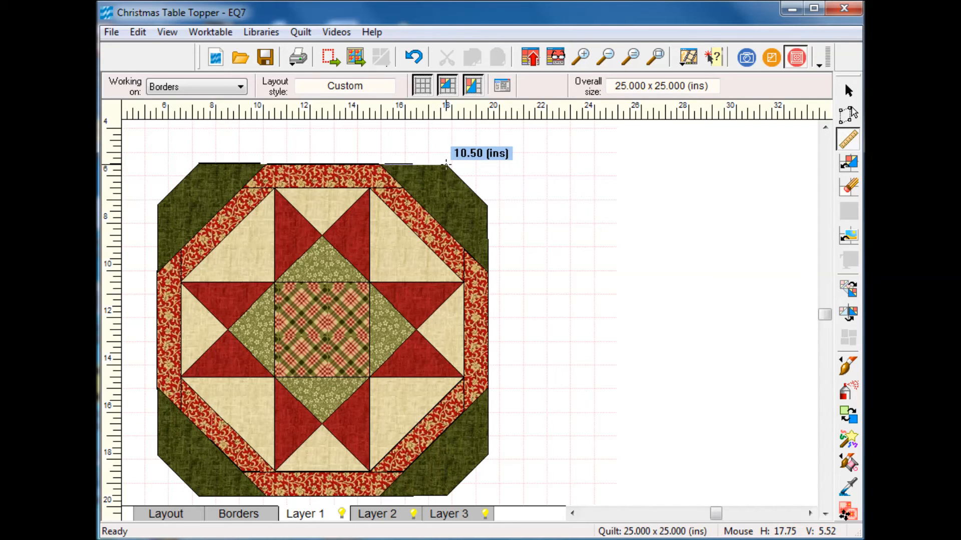
pyautogui.moveTo(446, 164); pyautogui.dragTo(445, 164)
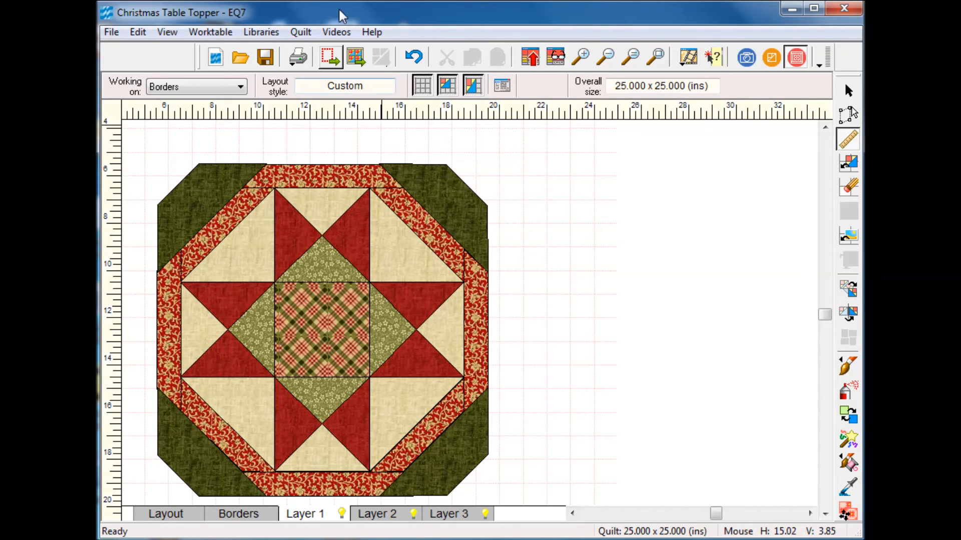
# Go back to the trapezoid block drawing and set its block width to 10.5 inches
pyautogui.click(217, 31)
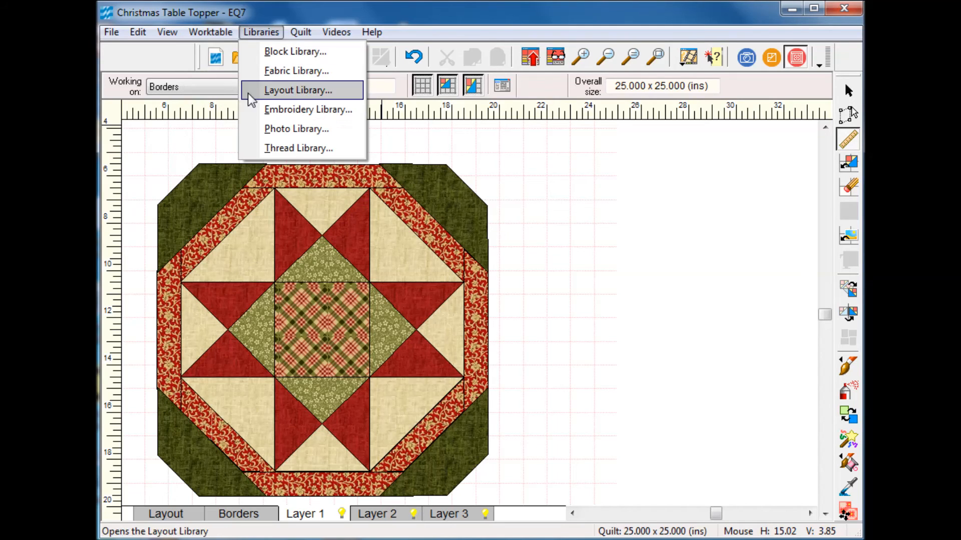
pyautogui.click(239, 77)
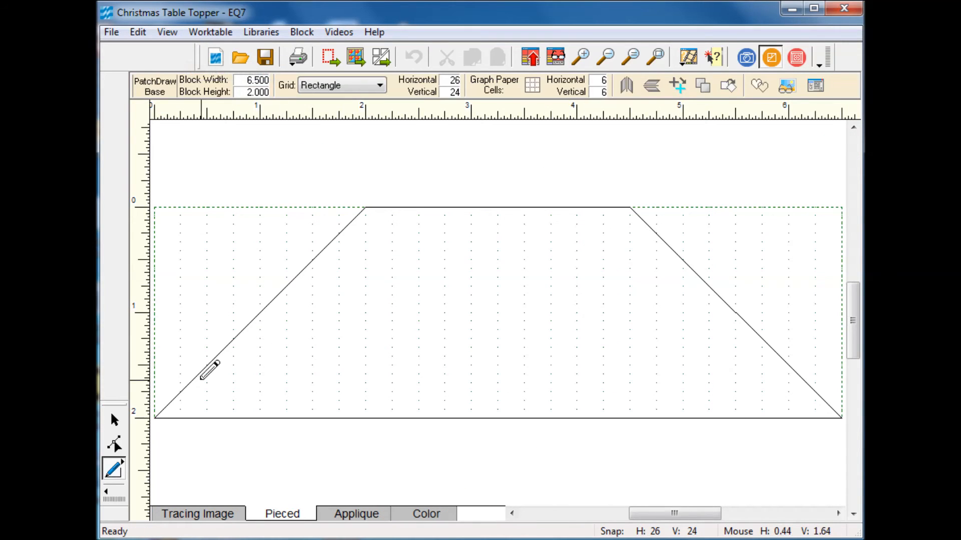
pyautogui.write('10.5')
pyautogui.press('Tab')
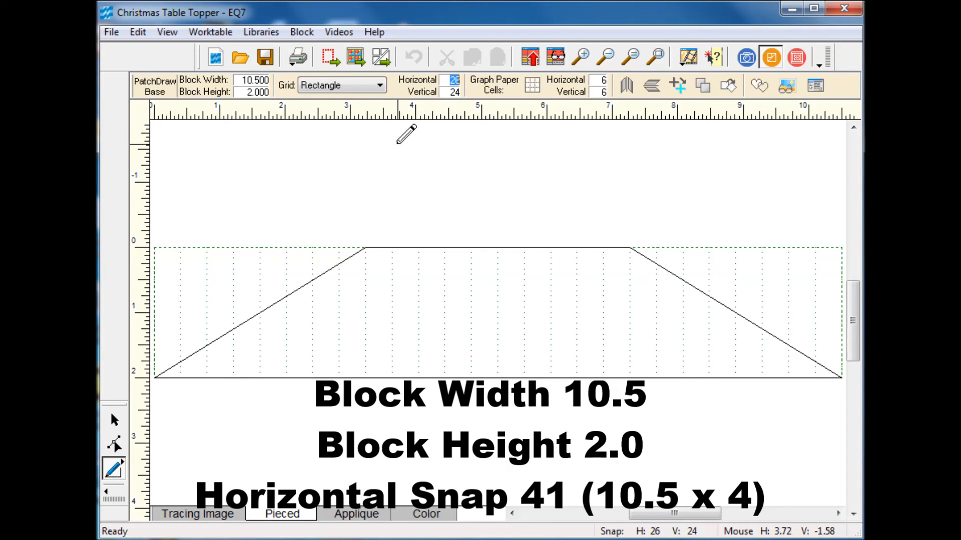
# Move the trapezoid's upper corners to 2 and 8.5 inches for 45-degree ends and fill it with the dark green fabric
pyautogui.press('space')
pyautogui.moveTo(364, 248); pyautogui.dragTo(286, 248)
pyautogui.moveTo(629, 247); pyautogui.dragTo(711, 248)
pyautogui.click(430, 514)
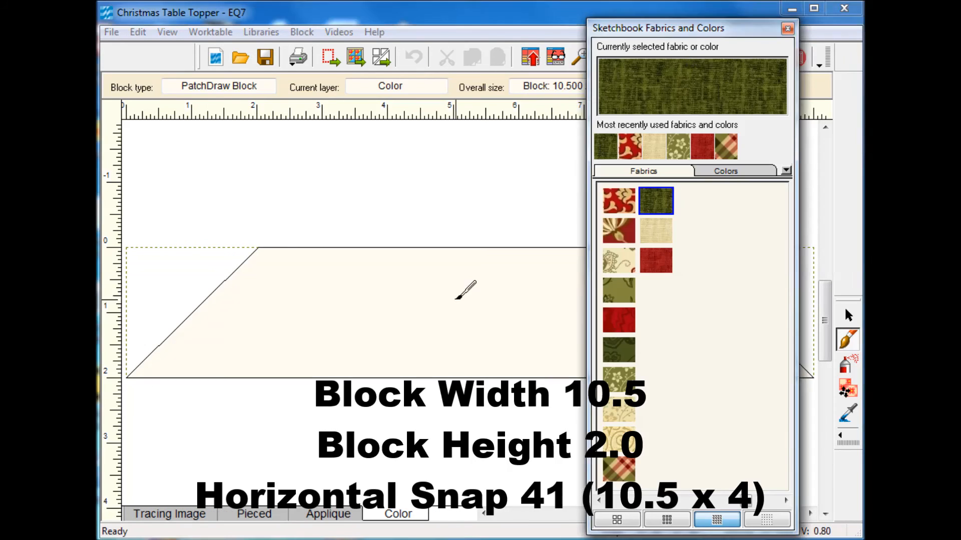
pyautogui.click(460, 289)
# Return to the quilt and place the new 10.5 x 2 inch green trapezoid along its top edge
pyautogui.click(210, 31)
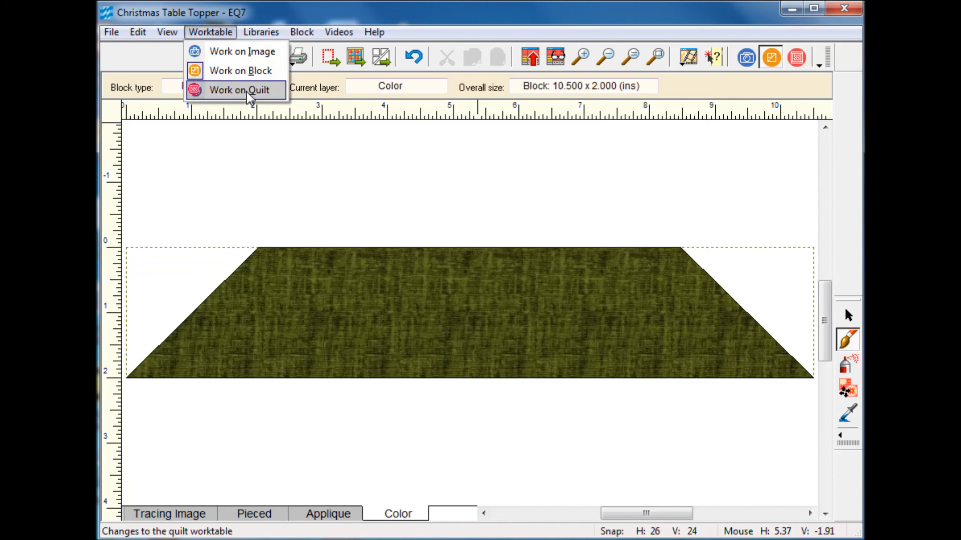
pyautogui.click(230, 90)
pyautogui.click(851, 164)
pyautogui.moveTo(709, 87)
pyautogui.mouseDown()
pyautogui.moveTo(370, 118)
pyautogui.moveTo(405, 148)
pyautogui.moveTo(365, 144)
pyautogui.mouseUp()
# Duplicate the top green trapezoid and rotate the copy 90 degrees
pyautogui.click(847, 117)
pyautogui.click(347, 146)
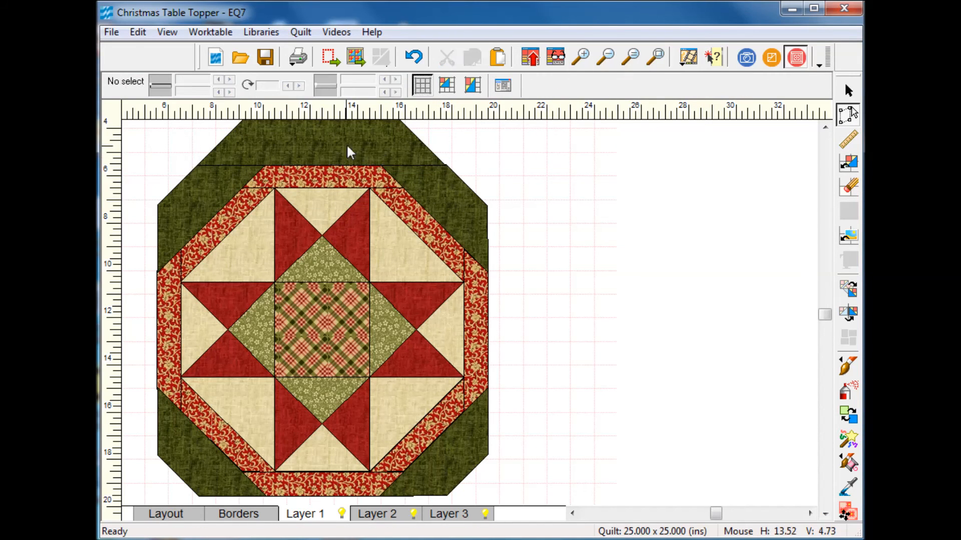
pyautogui.hotkey('ctrl', 'c')
pyautogui.hotkey('ctrl', 'v')
pyautogui.click(848, 291)
pyautogui.click(351, 168)
# Size the rotated trapezoid to 2 x 10.5 inches and fit it against the quilt's right edge
pyautogui.click(848, 116)
pyautogui.moveTo(346, 170); pyautogui.dragTo(556, 309)
pyautogui.moveTo(345, 80); pyautogui.dragTo(449, 80)
pyautogui.write('2')
pyautogui.write('10.5')
pyautogui.moveTo(462, 399); pyautogui.dragTo(510, 323)
pyautogui.click(560, 328)
# Duplicate the top green trapezoid, rotate the copy 180 degrees, and fit it against the quilt's bottom edge
pyautogui.click(328, 148)
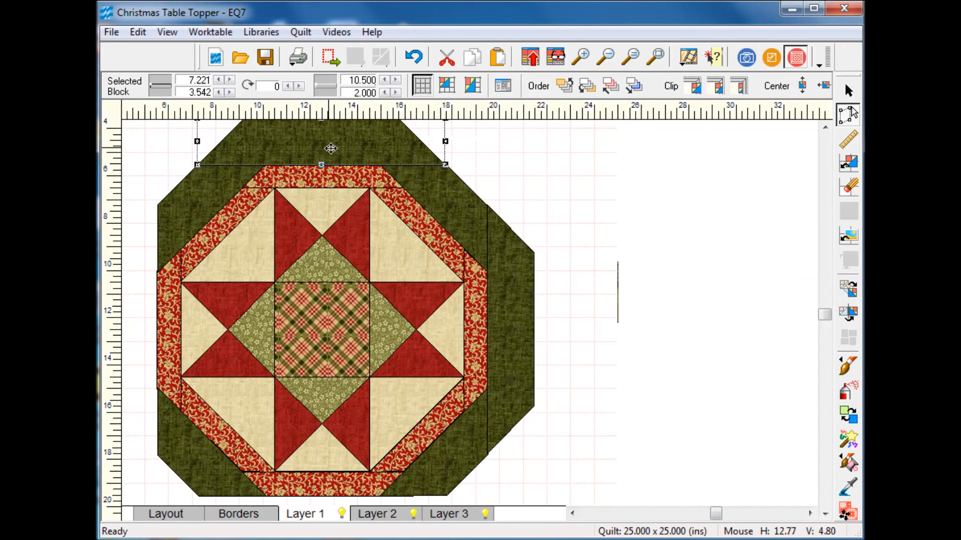
pyautogui.hotkey('ctrl', 'c')
pyautogui.hotkey('ctrl', 'v')
pyautogui.click(652, 60)
pyautogui.moveTo(360, 210); pyautogui.dragTo(375, 431)
pyautogui.click(852, 294)
pyautogui.click(368, 456)
pyautogui.click(367, 458)
pyautogui.click(848, 116)
pyautogui.click(500, 385)
# Duplicate the right green trapezoid, rotate the copy 180 degrees, and fit it against the quilt's left edge
pyautogui.click(463, 332)
pyautogui.hotkey('ctrl', 'c')
pyautogui.hotkey('ctrl', 'v')
pyautogui.click(848, 290)
pyautogui.click(474, 302)
pyautogui.click(474, 302)
pyautogui.click(848, 116)
pyautogui.moveTo(479, 325); pyautogui.dragTo(223, 310)
pyautogui.click(548, 295)
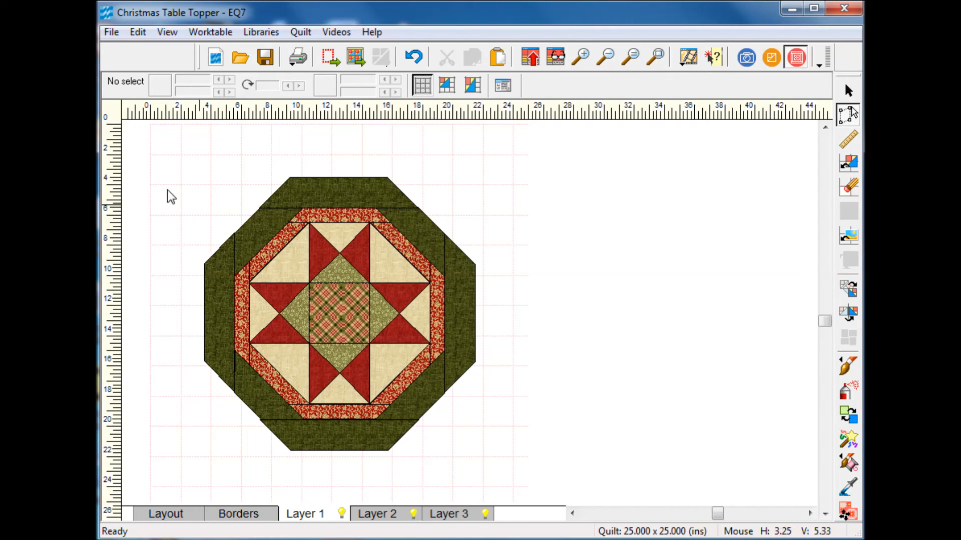
# Move all the quilt pieces together to the layout's upper-left corner and measure the octagon's full width
pyautogui.moveTo(165, 159); pyautogui.dragTo(550, 478)
pyautogui.moveTo(337, 313); pyautogui.dragTo(279, 264)
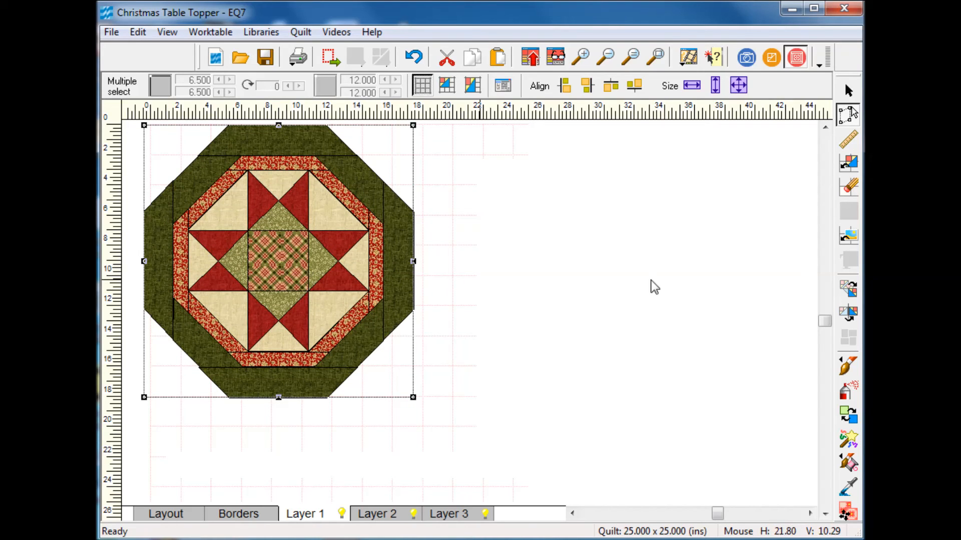
pyautogui.click(558, 301)
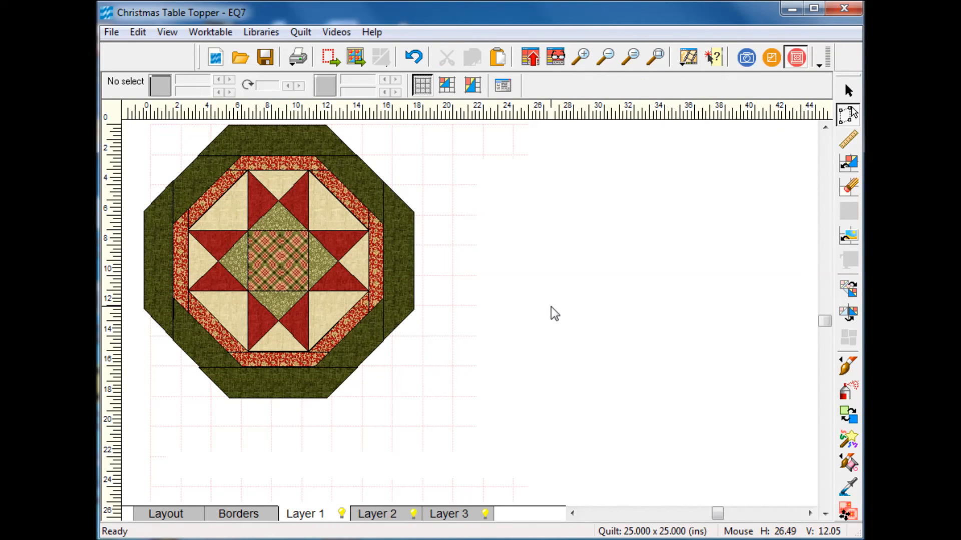
pyautogui.click(847, 141)
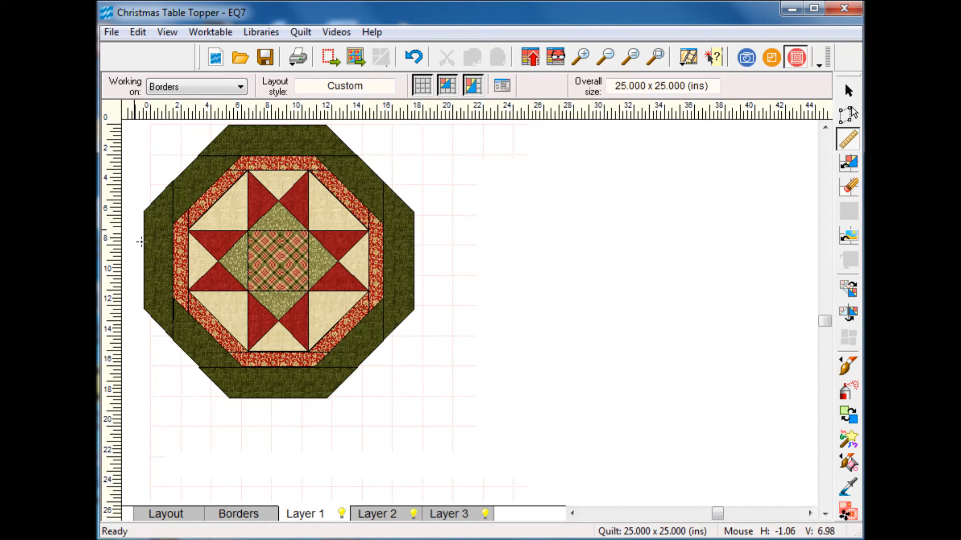
pyautogui.moveTo(143, 247); pyautogui.dragTo(415, 249)
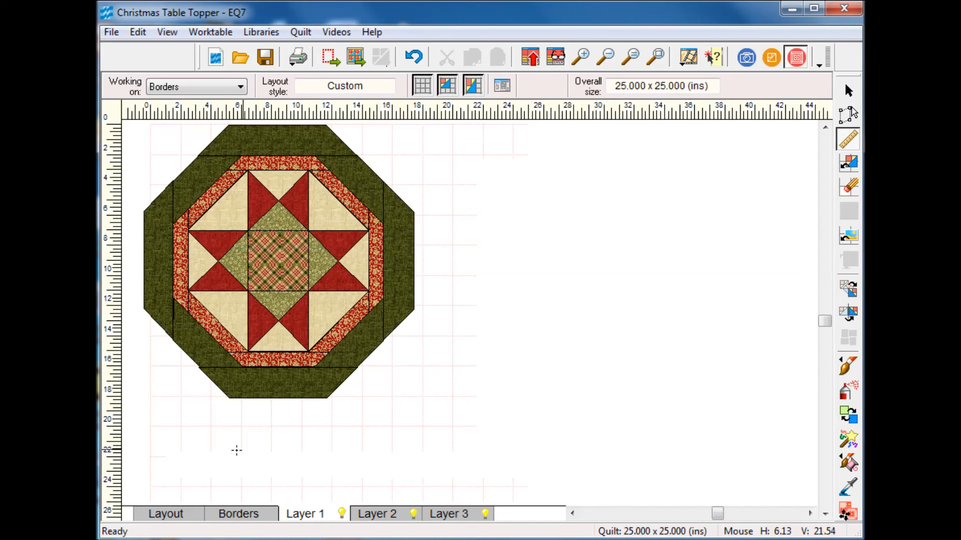
# Resize the quilt layout's center rectangle to 18 x 18 inches and add the quilt to the Sketchbook
pyautogui.click(173, 517)
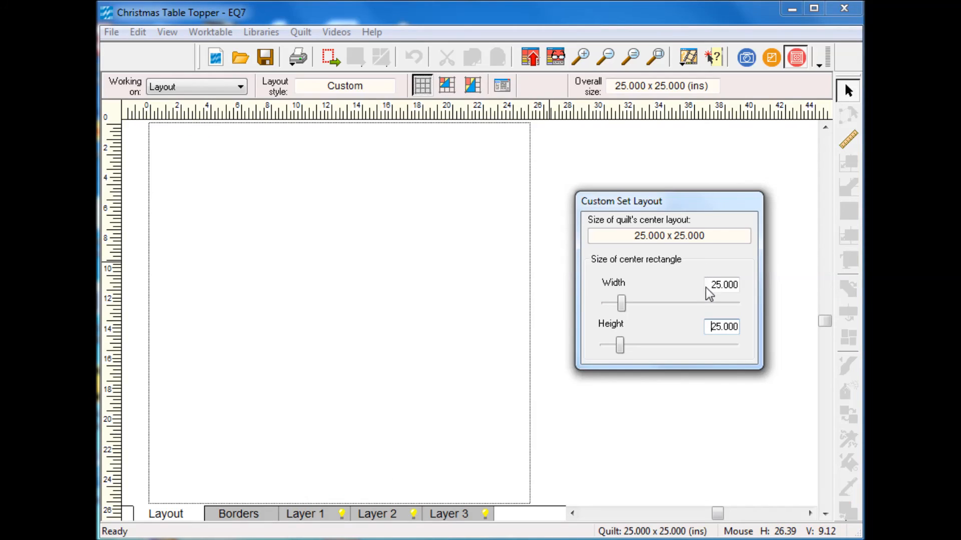
pyautogui.doubleClick(754, 285)
pyautogui.write('18')
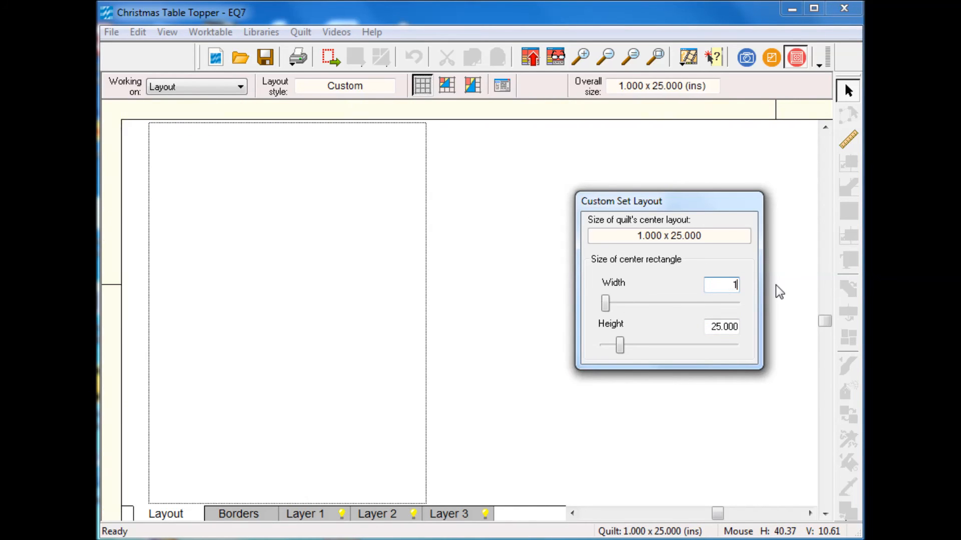
pyautogui.press('Tab')
pyautogui.press('Tab')
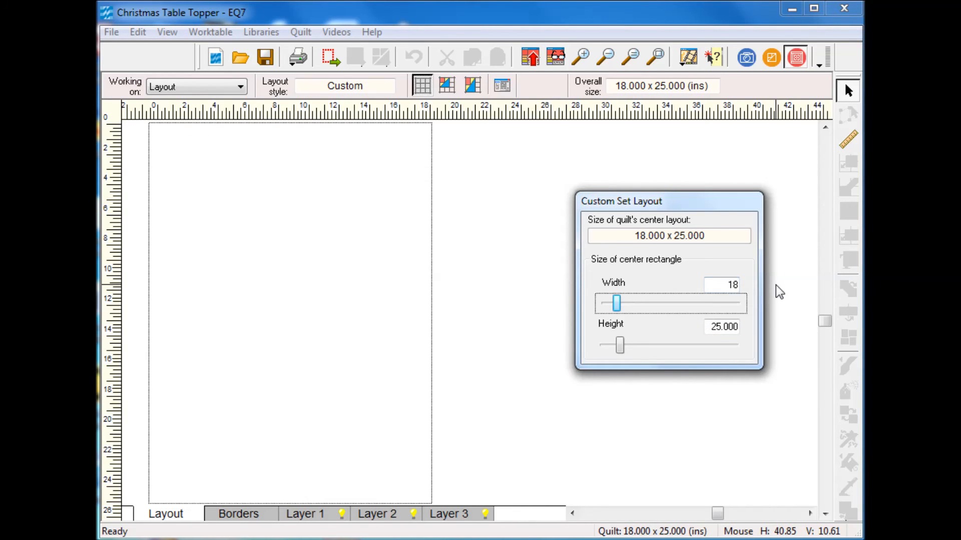
pyautogui.write('18')
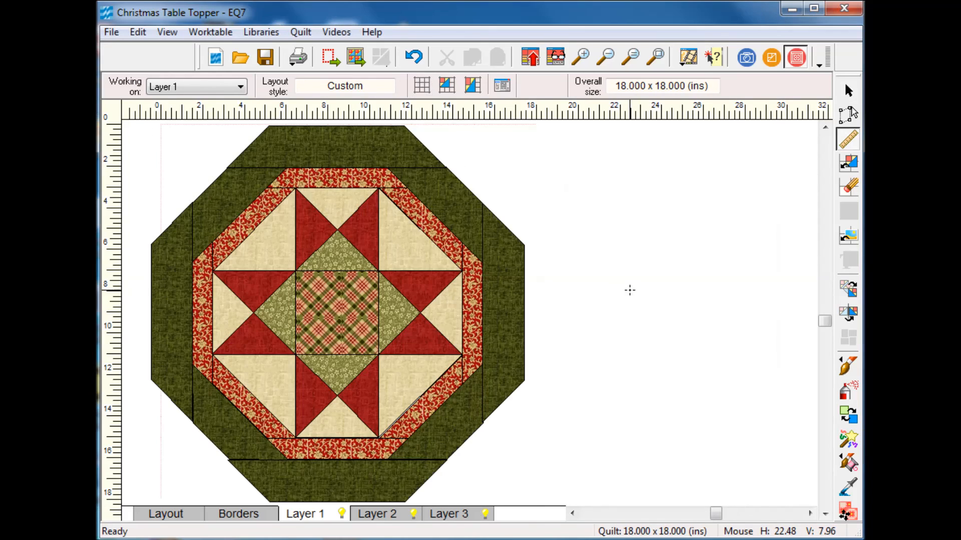
pyautogui.click(530, 57)
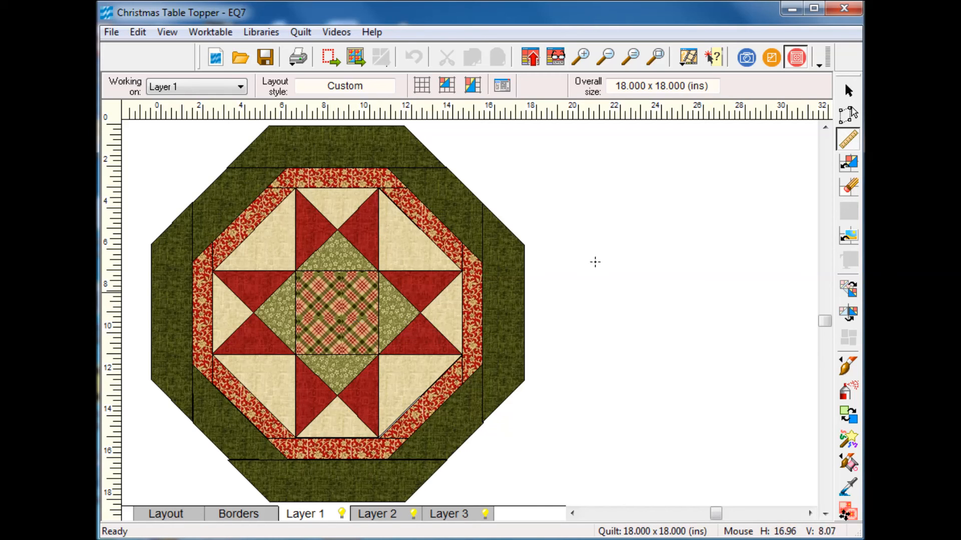
# Delete the 12-inch block from the center of the quilt
pyautogui.click(848, 114)
pyautogui.click(344, 345)
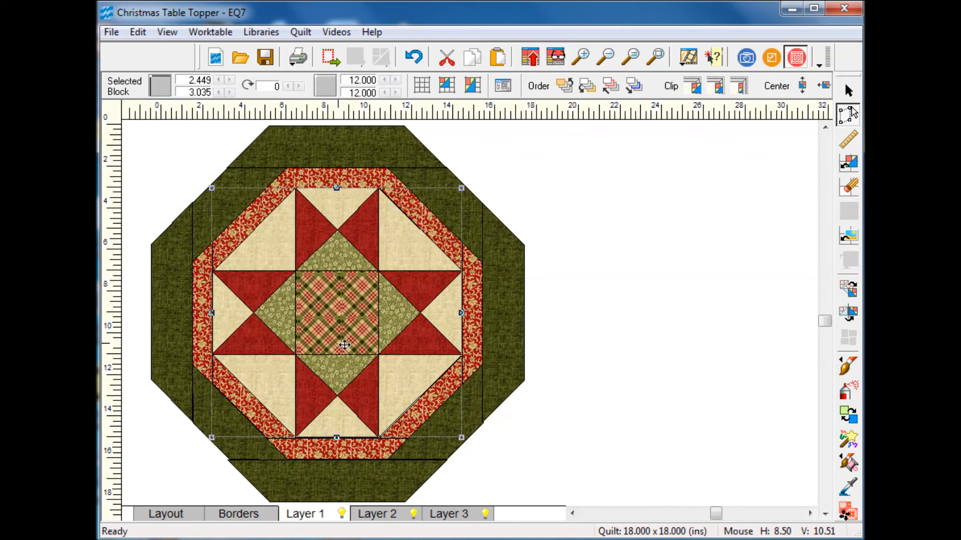
pyautogui.press('Delete')
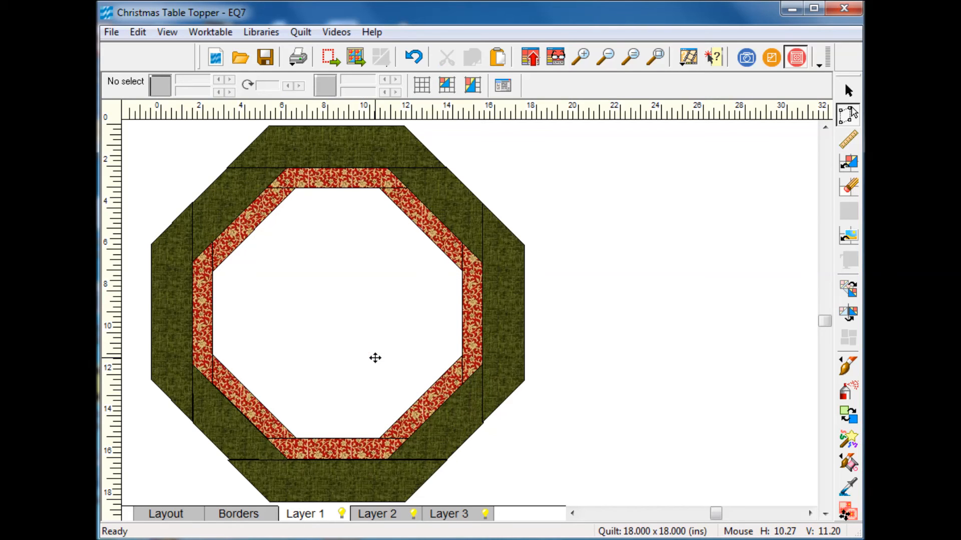
# Place the green star block with four-patch corners in the quilt's center and size it to 12 x 12 inches
pyautogui.click(846, 165)
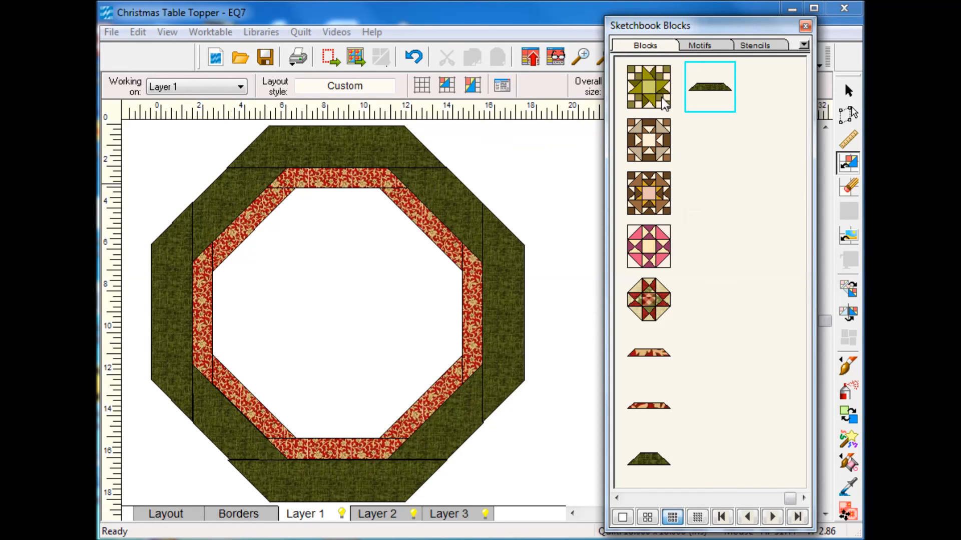
pyautogui.moveTo(666, 90); pyautogui.dragTo(296, 269)
pyautogui.click(847, 114)
pyautogui.click(344, 350)
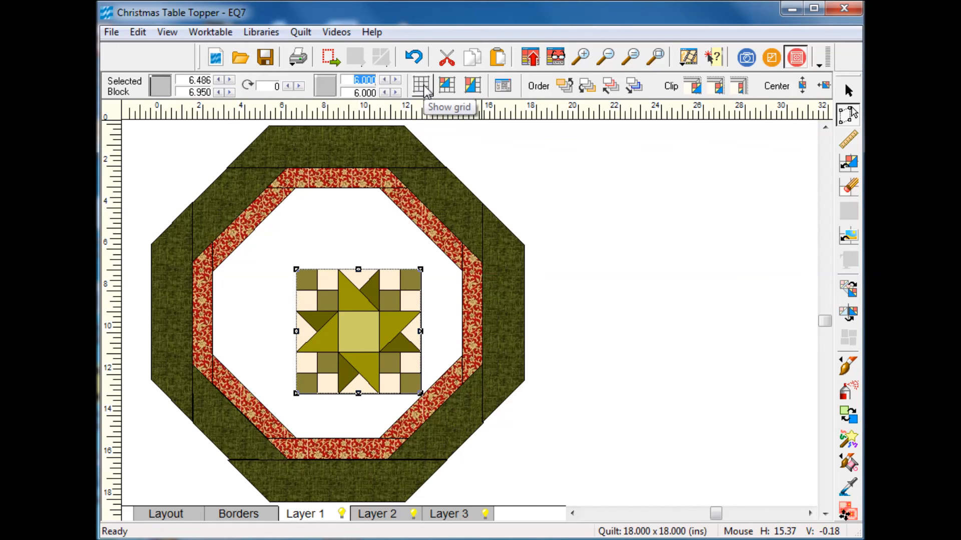
pyautogui.write('12')
pyautogui.press('Return')
pyautogui.write('12')
pyautogui.press('Return')
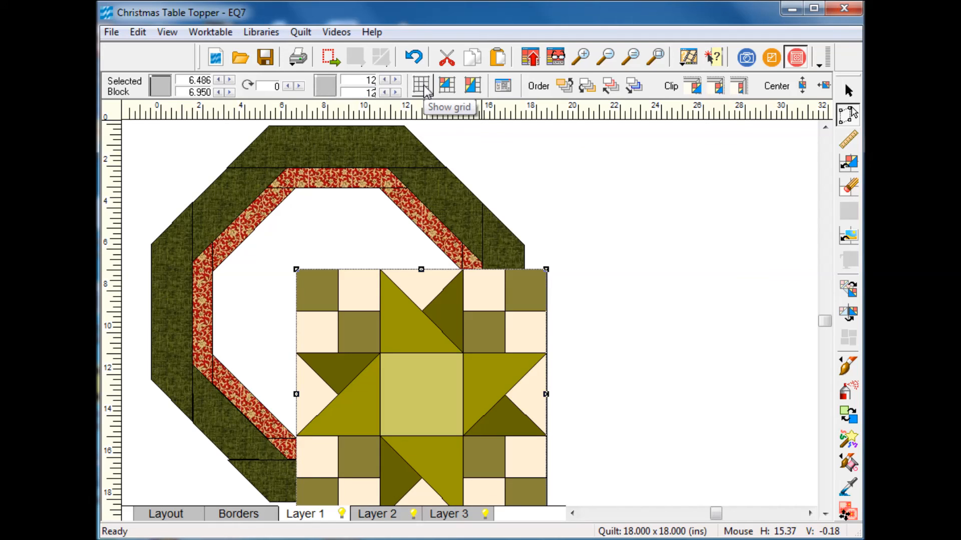
# Center the star block within the octagonal border and send it to the back so the borders cover its corners
pyautogui.moveTo(422, 390); pyautogui.dragTo(338, 310)
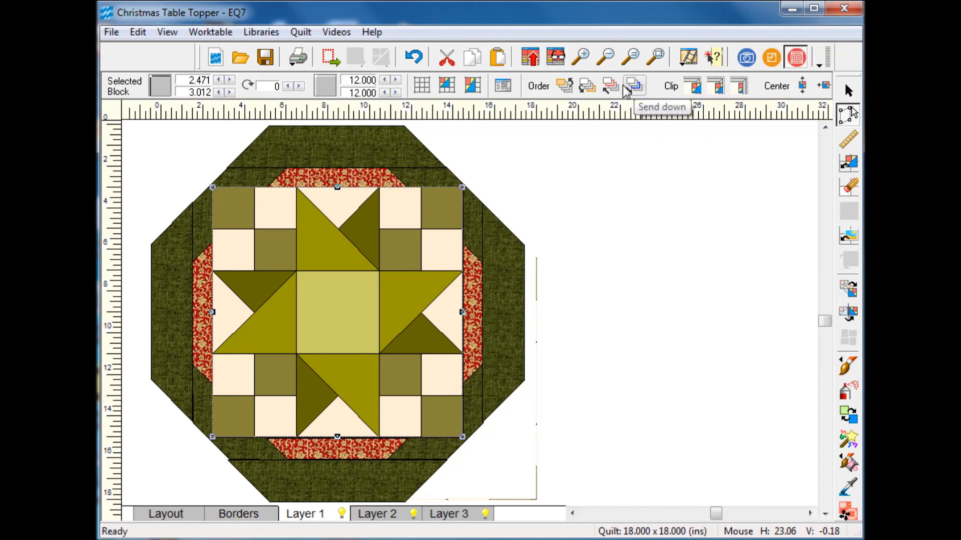
pyautogui.click(588, 87)
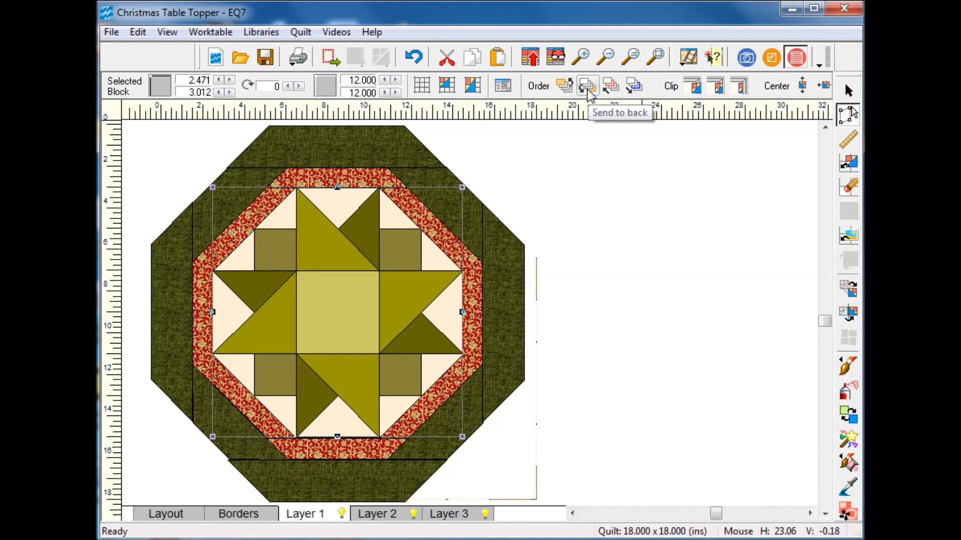
pyautogui.click(611, 244)
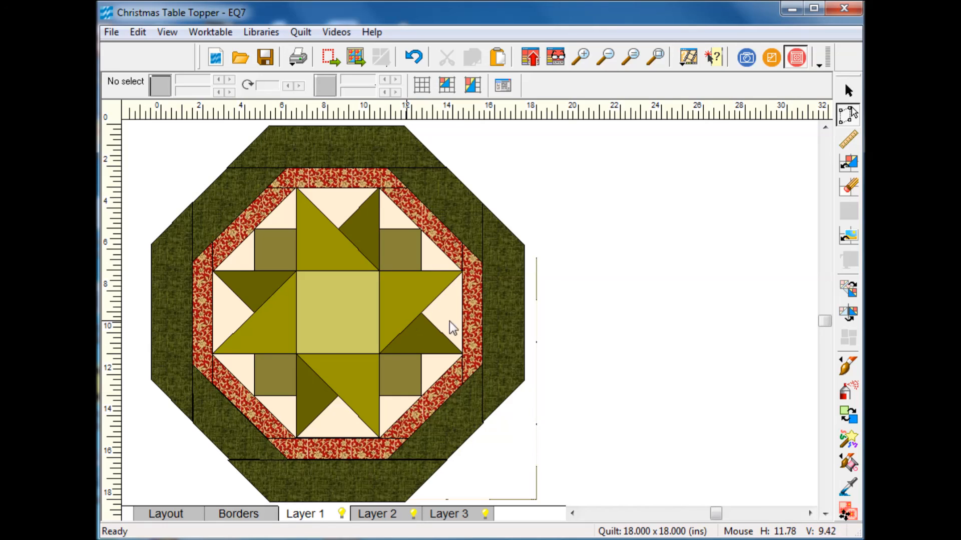
# Recolor all four large star-point triangles at once with the red and green plaid fabric
pyautogui.click(846, 394)
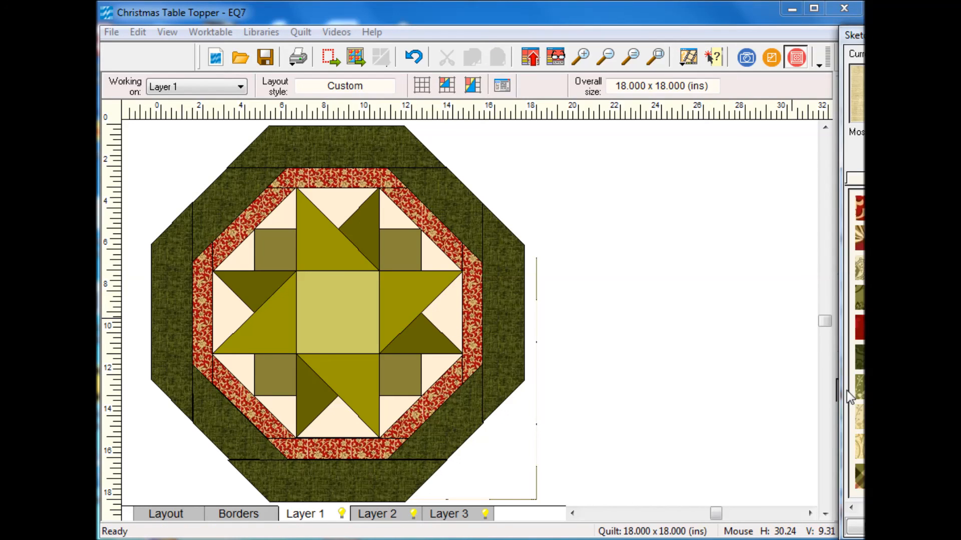
pyautogui.moveTo(925, 37)
pyautogui.mouseDown()
pyautogui.moveTo(701, 20)
pyautogui.moveTo(706, 26)
pyautogui.mouseUp()
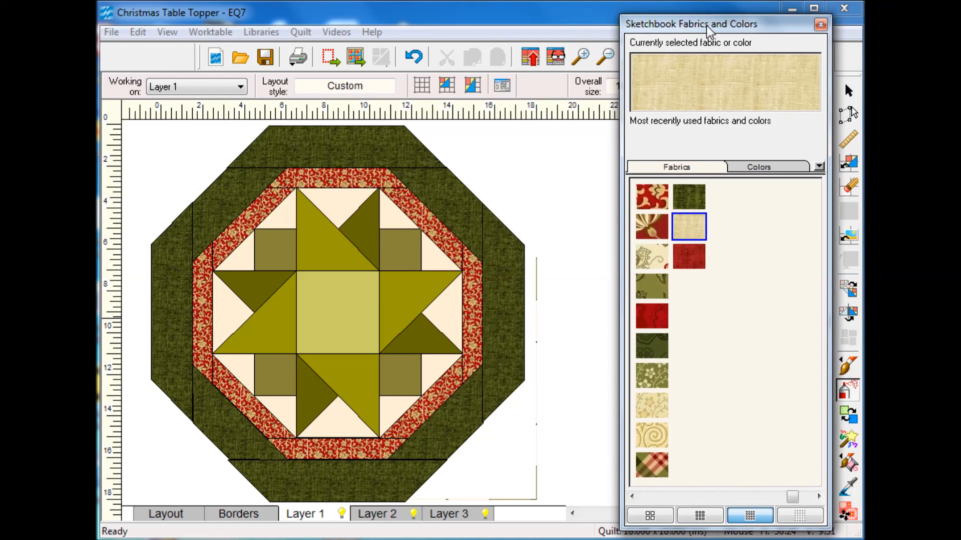
pyautogui.click(660, 463)
pyautogui.click(344, 255)
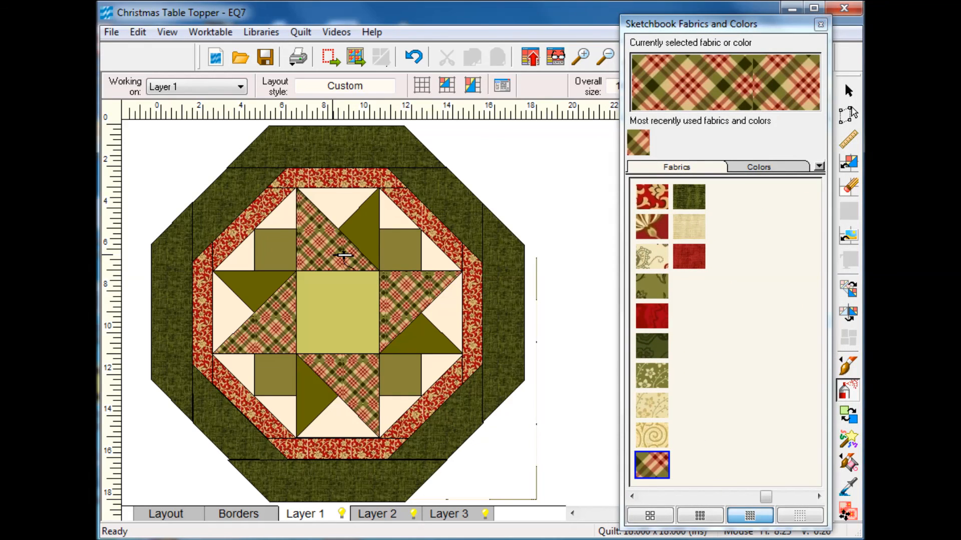
# Recolor the star block's center square and the four small corner squares with the red scroll-print fabric
pyautogui.click(651, 316)
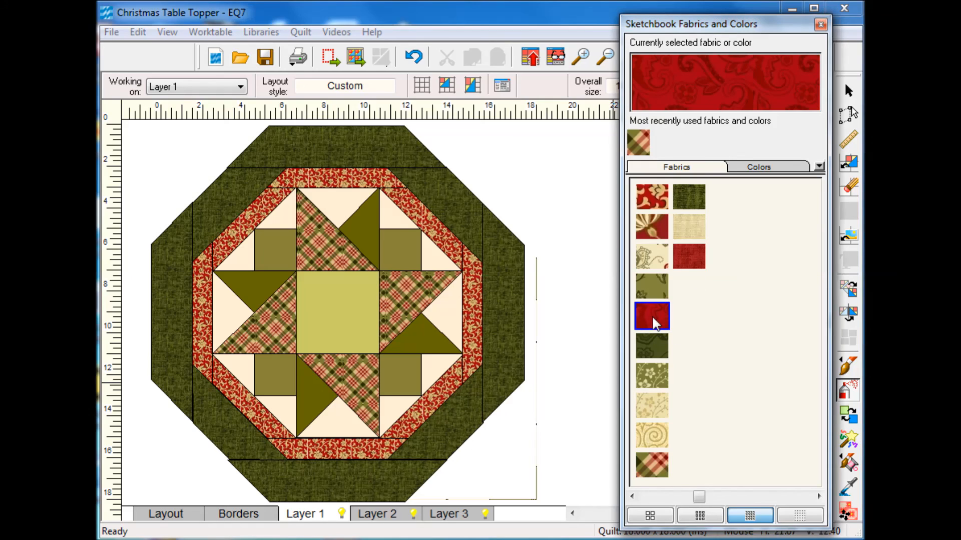
pyautogui.click(373, 308)
pyautogui.click(418, 249)
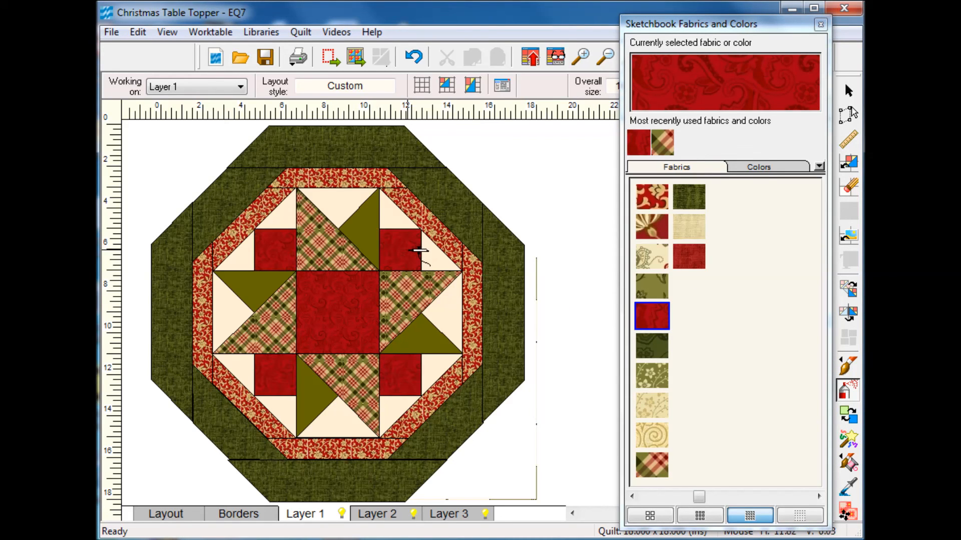
# Recolor the small star triangles with the olive floral fabric and the background patches with the cream swirl fabric
pyautogui.click(651, 286)
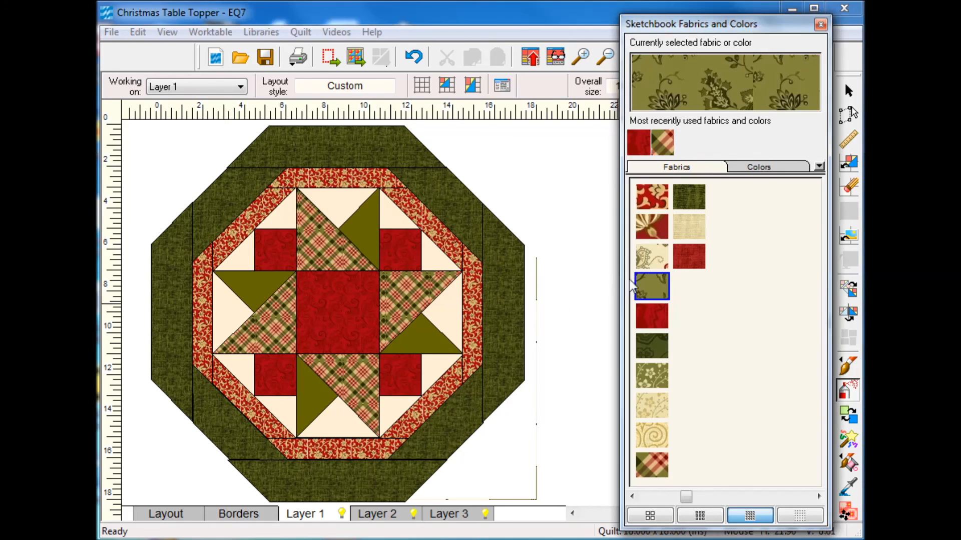
pyautogui.click(371, 243)
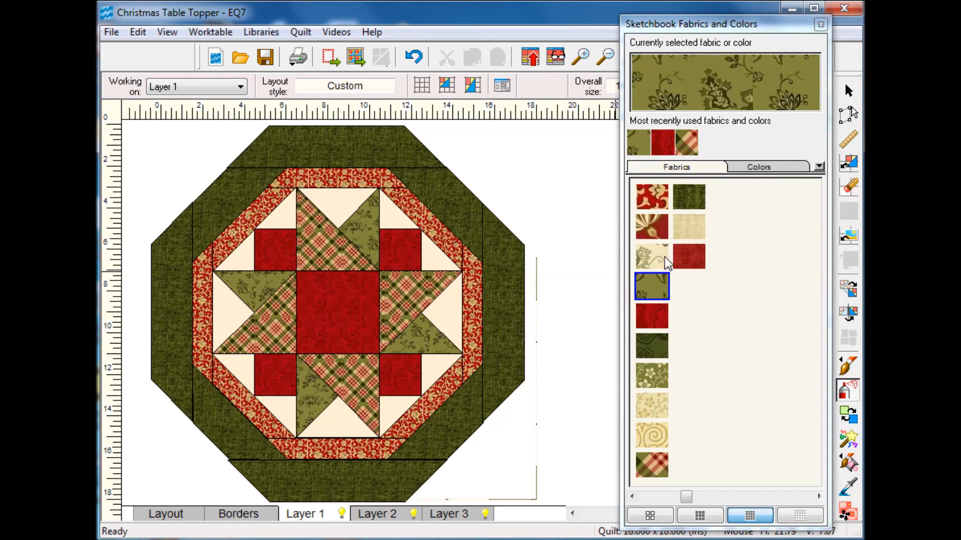
pyautogui.click(652, 434)
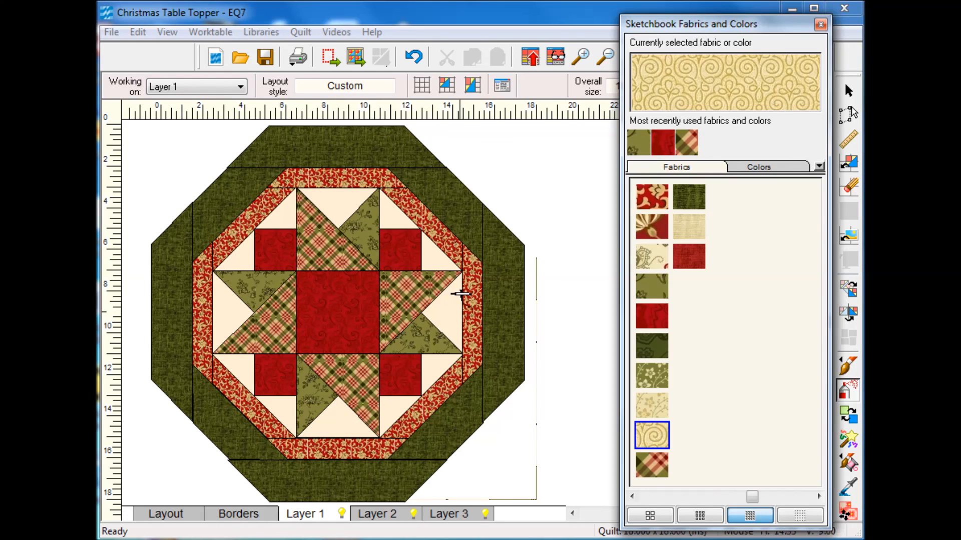
pyautogui.click(400, 216)
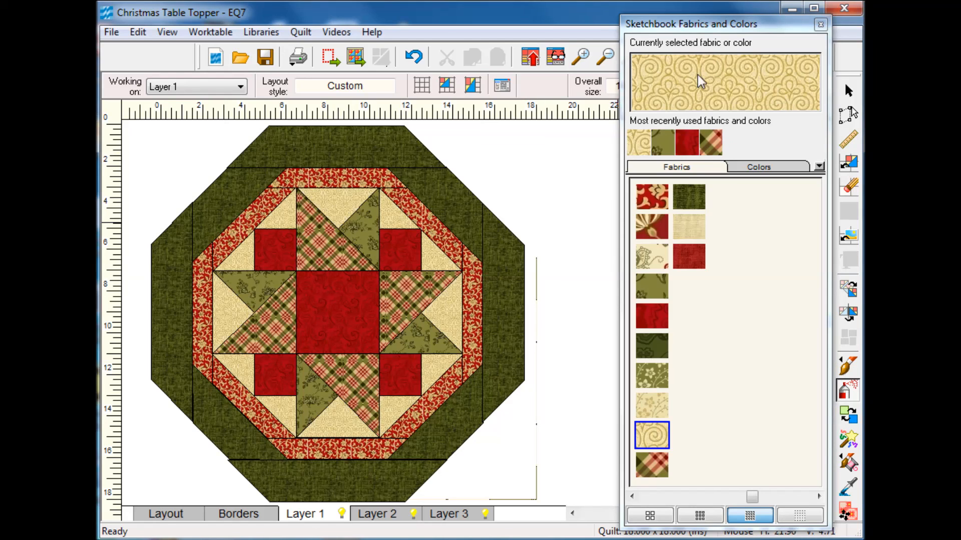
# Close the fabric palette and add the recolored star version of the quilt to the Sketchbook
pyautogui.click(820, 24)
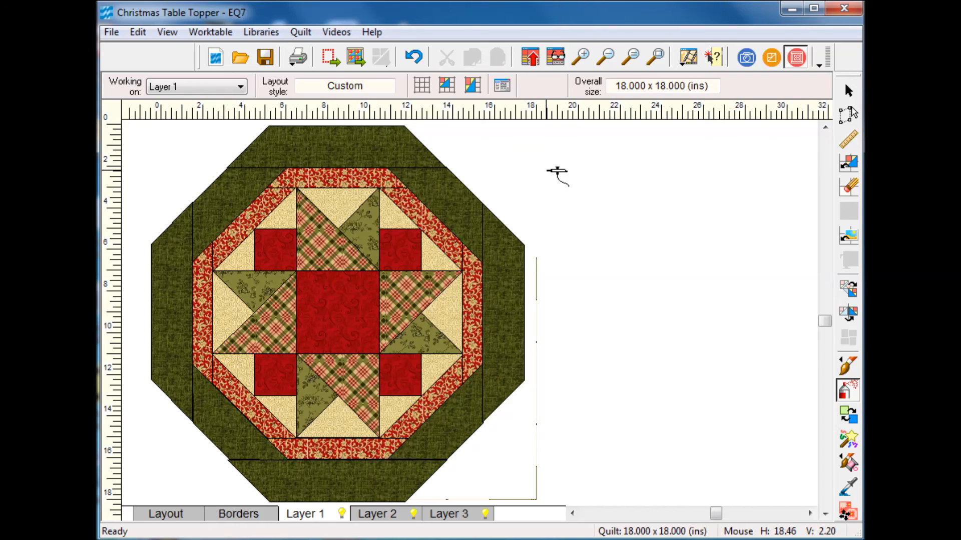
pyautogui.click(531, 59)
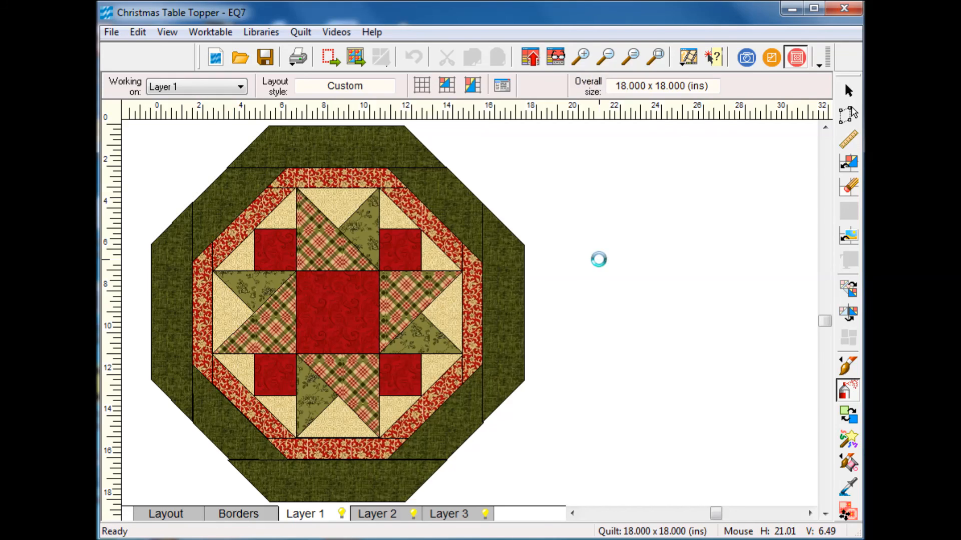